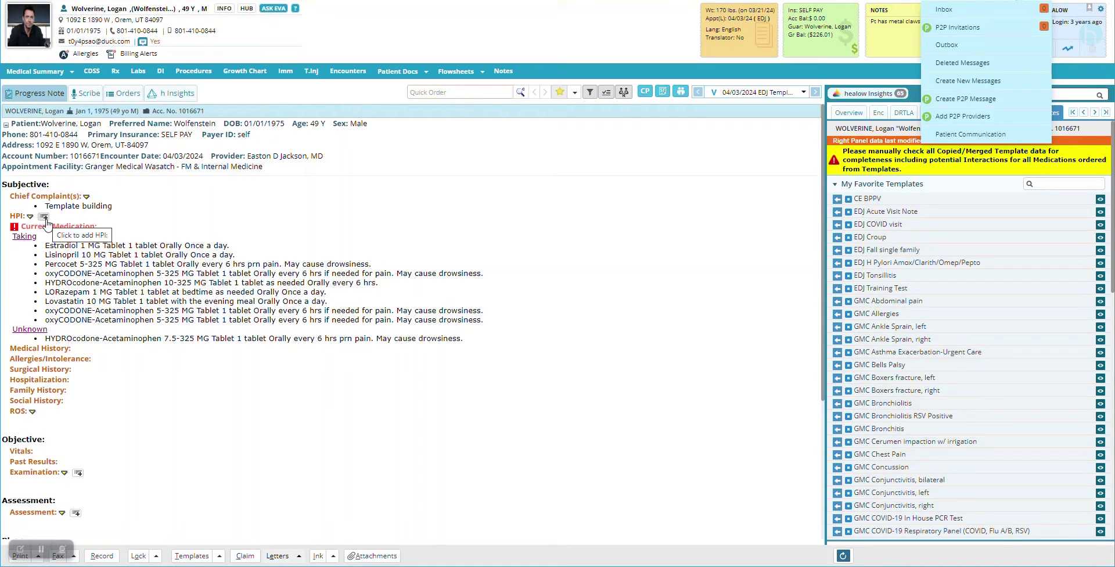
- Open the HPI section of the progress note and show the symptom list for New Symptoms
left_click(8, 224)
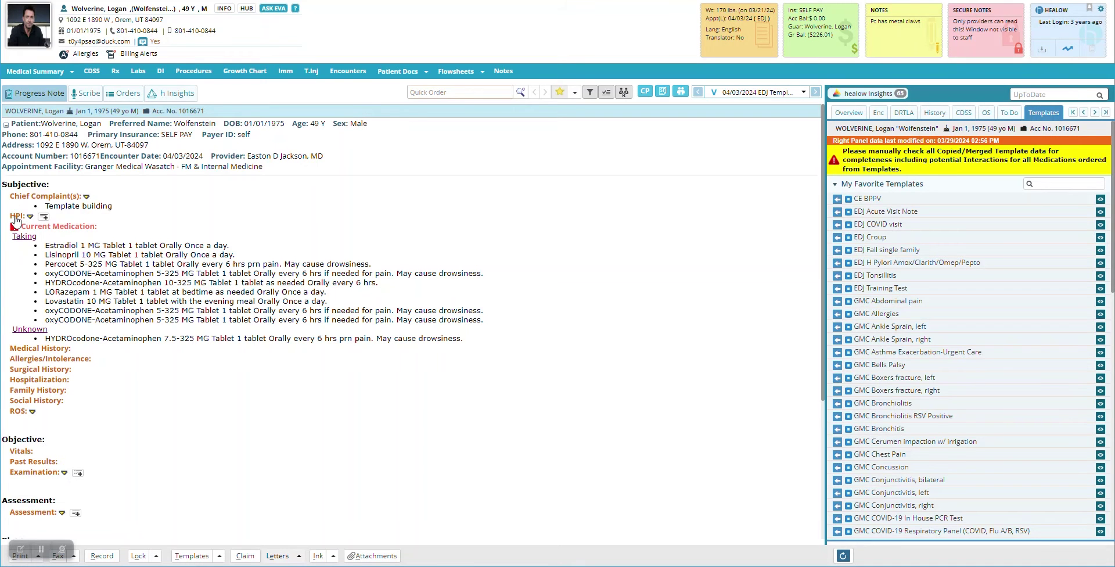
left_click(17, 216)
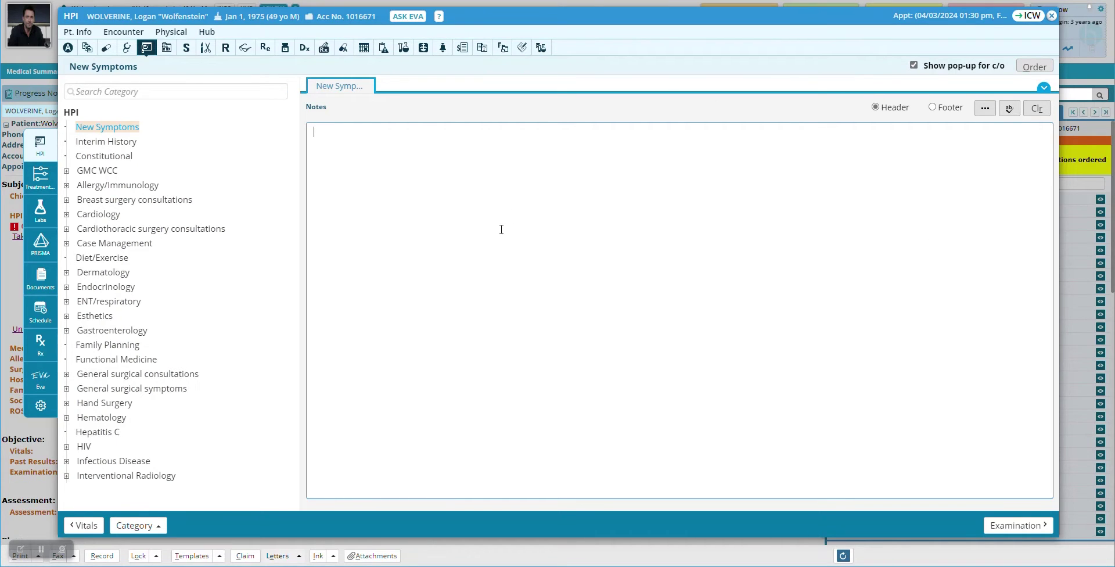
left_click(1044, 89)
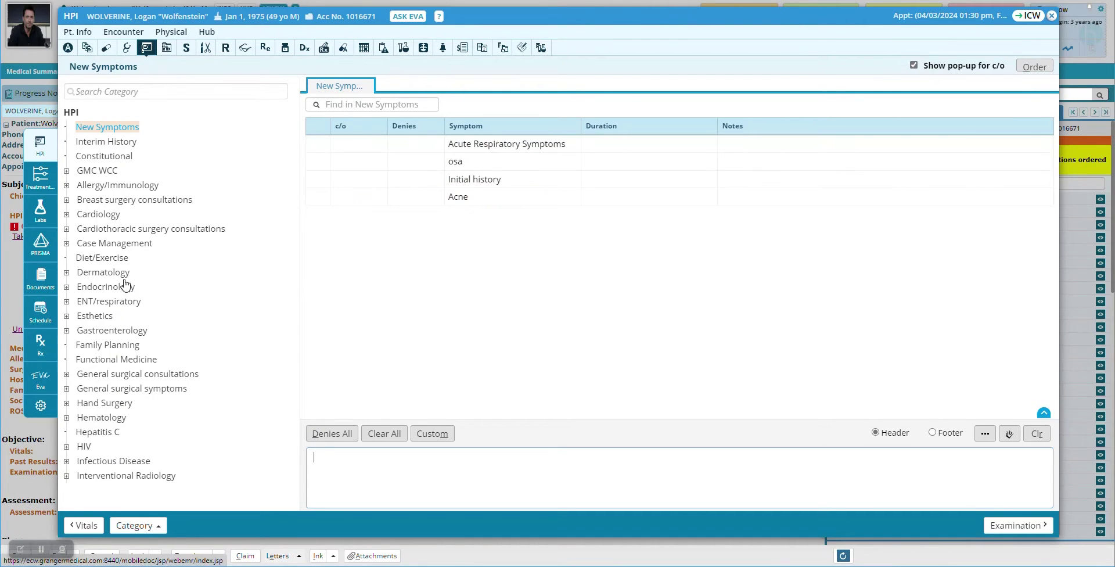
- Open the Investigational studies category under Neurosurgery consultations in the HPI category tree
left_click(66, 460)
scroll(93, 394, "down", 3)
scroll(93, 393, "down", 5)
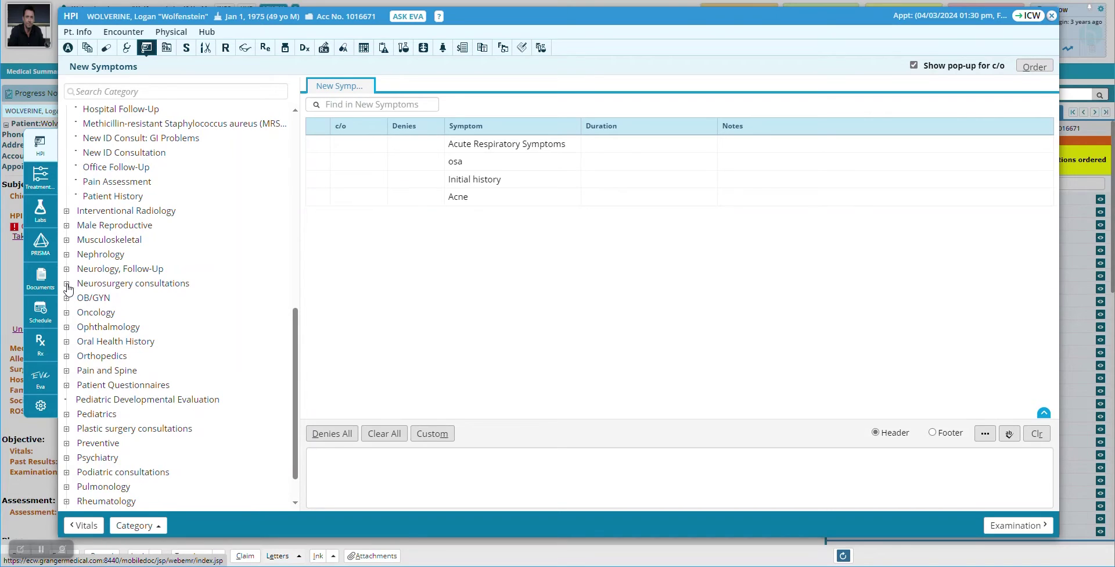
left_click(66, 283)
scroll(155, 263, "down", 1)
scroll(155, 263, "down", 2)
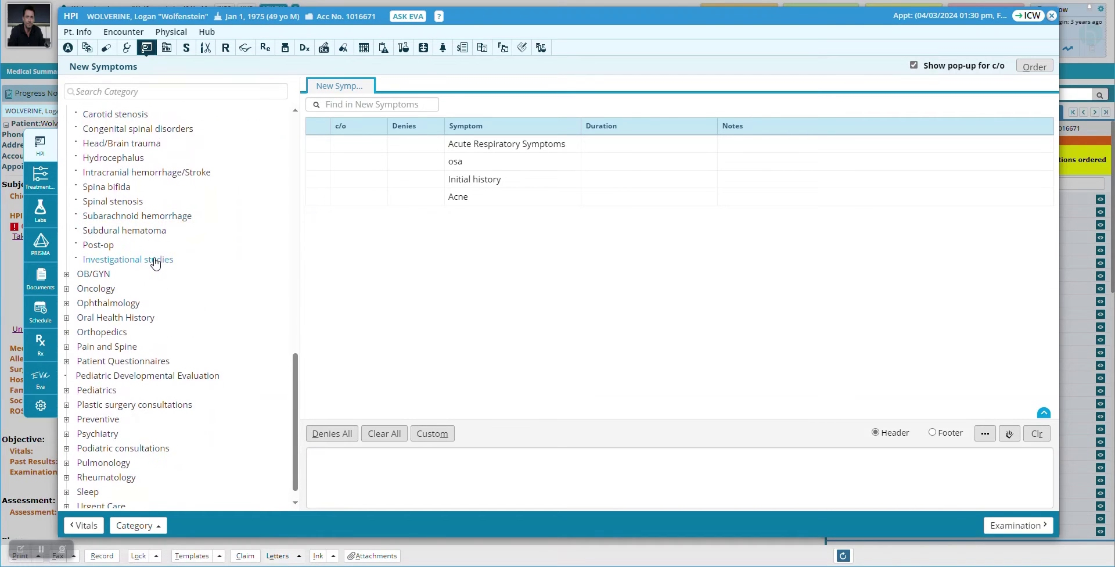
scroll(160, 256, "up", 1)
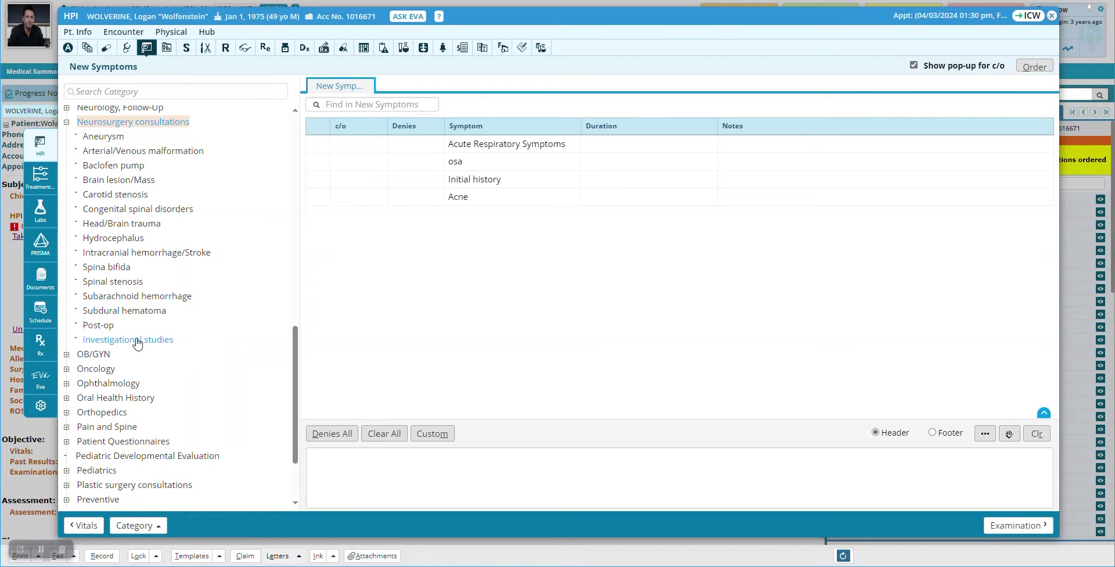
left_click(137, 341)
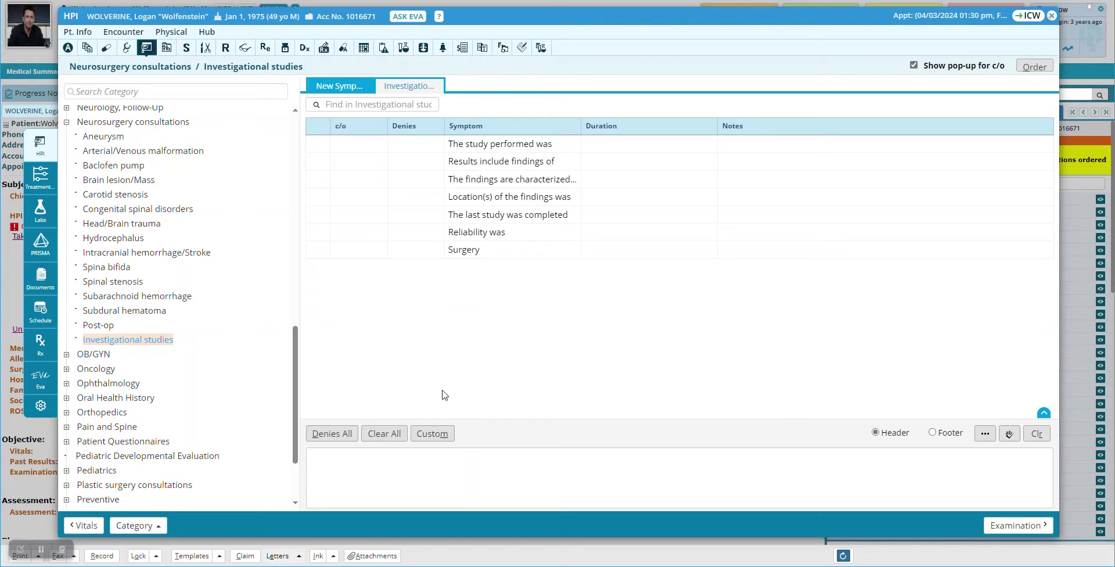
- Add a custom HPI item named "Template examples" to the Investigational studies category
left_click(430, 435)
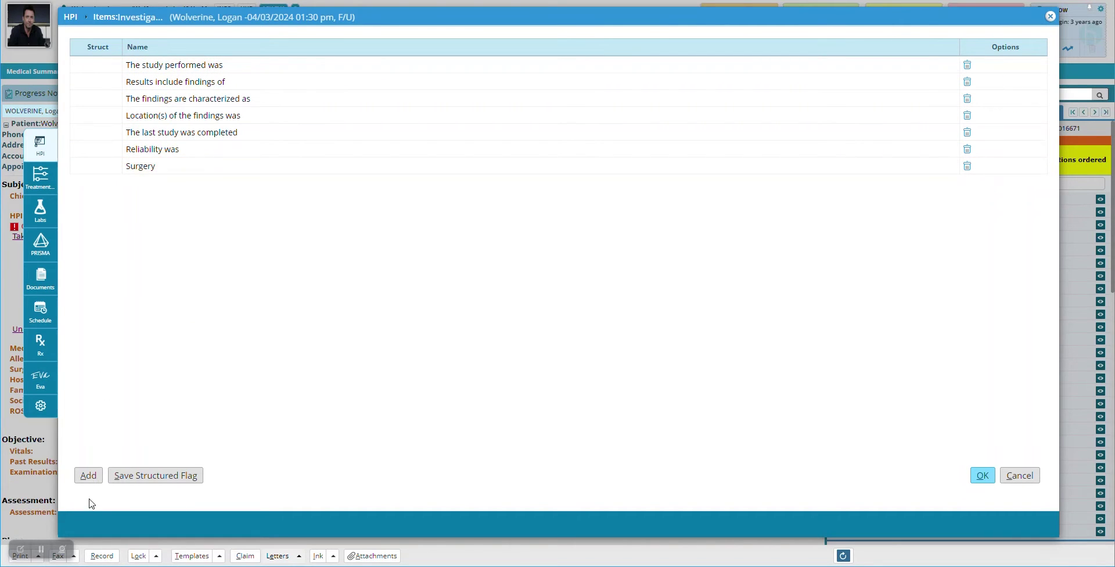
left_click(87, 476)
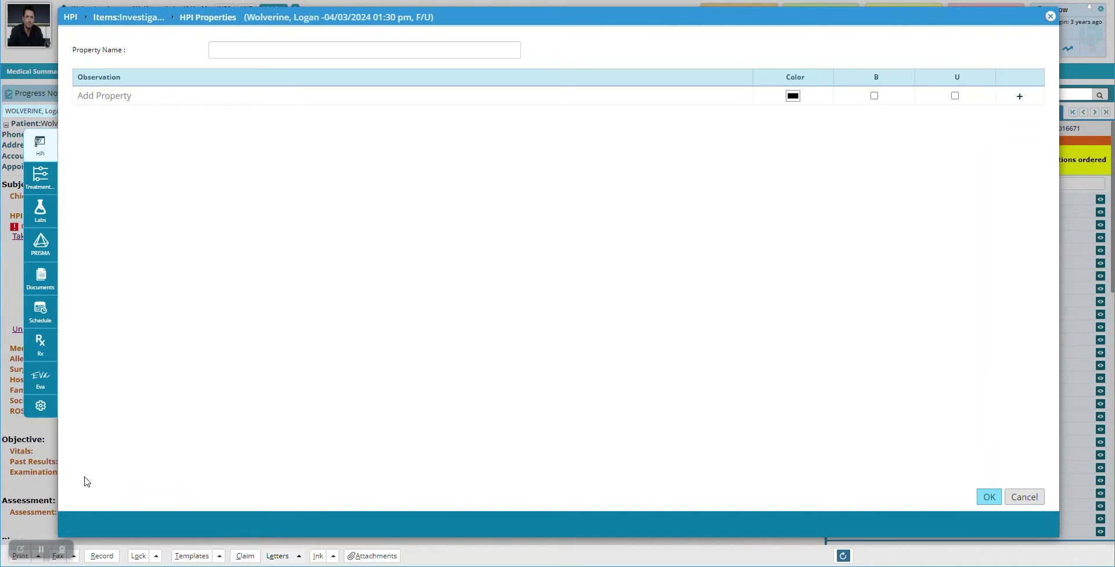
left_click(258, 55)
type("Template examples")
left_click(987, 497)
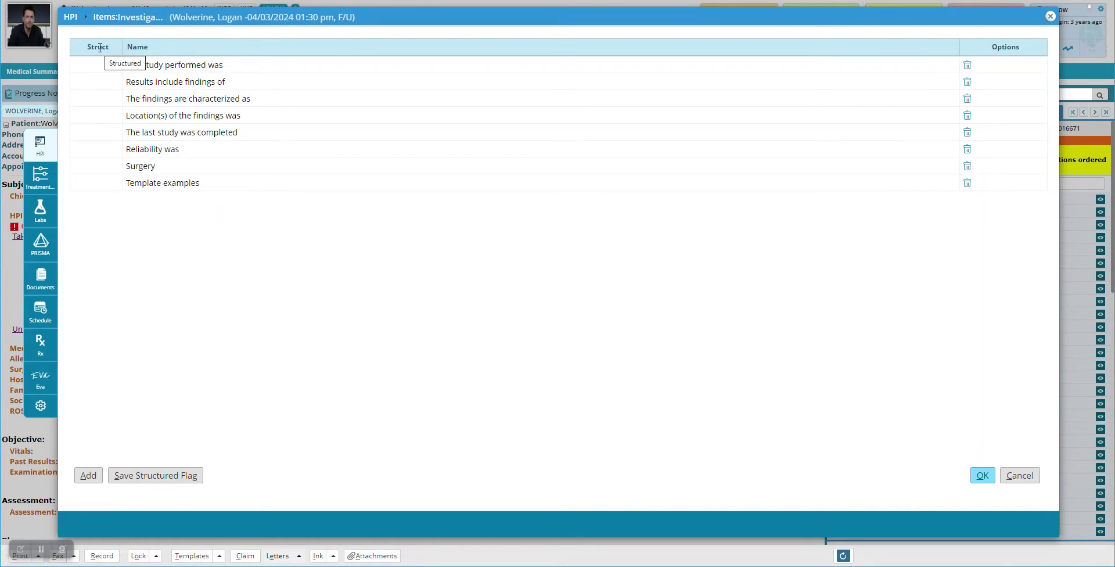
- Mark the "Template examples" item as structured, save the structured flag and close the item list
left_click(93, 186)
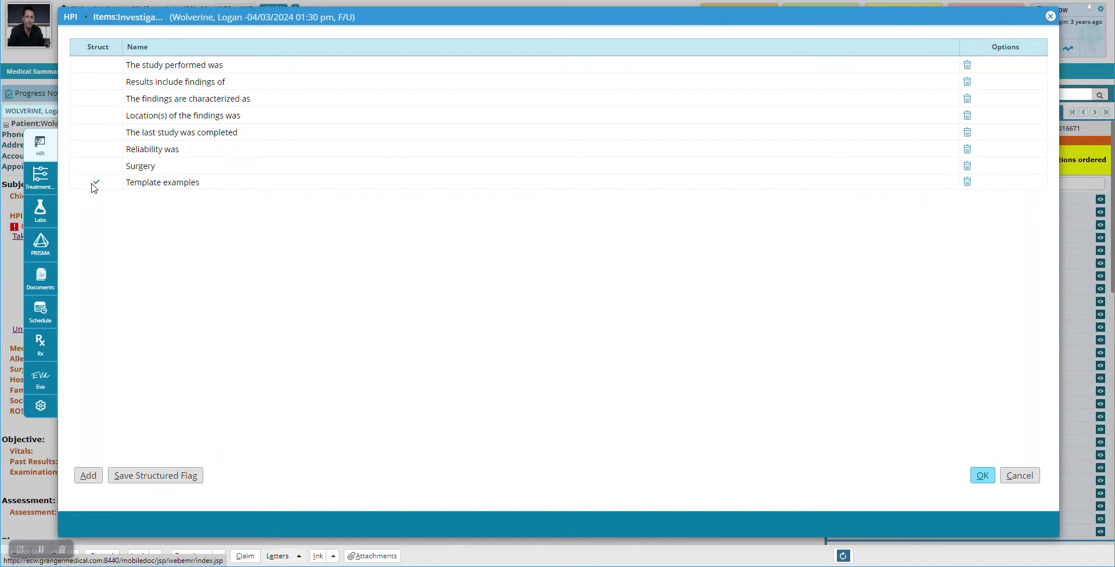
left_click(145, 475)
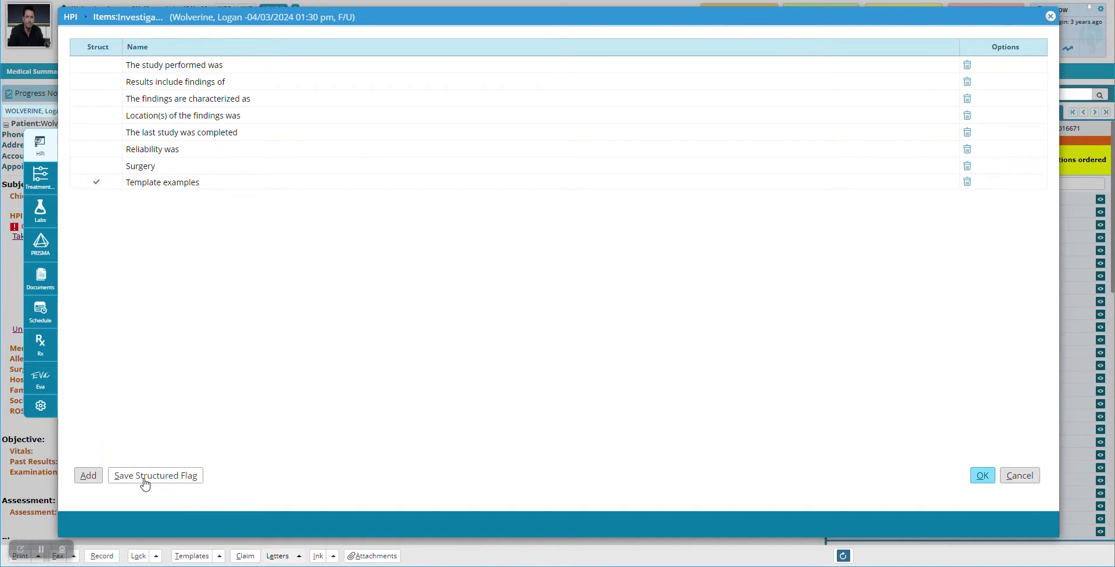
left_click(983, 475)
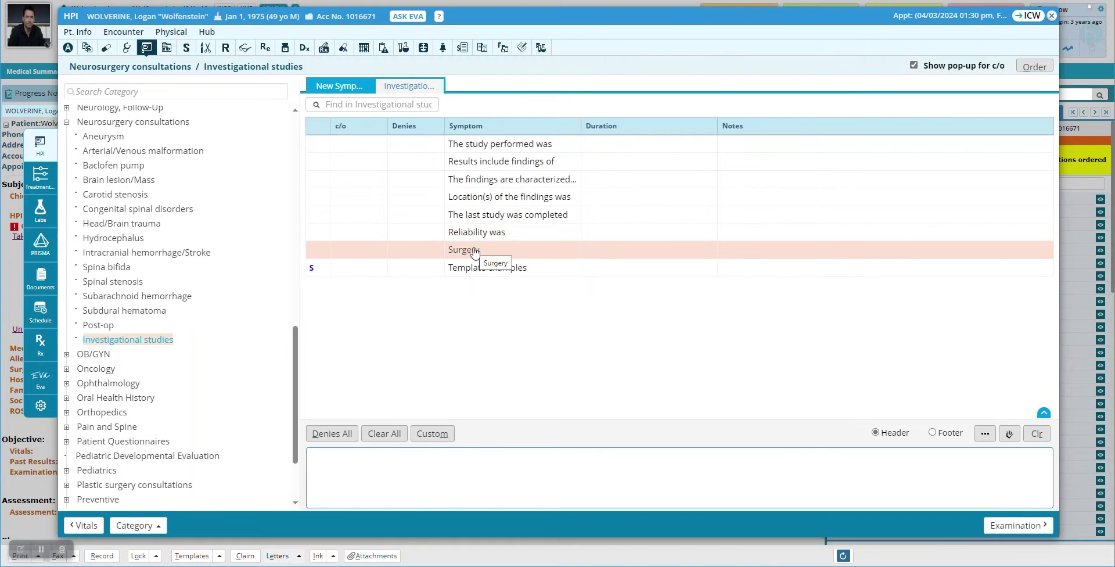
- Add a Structured Text entry named "The symptoms have been present for" to the structured data of Template examples
left_click(489, 269)
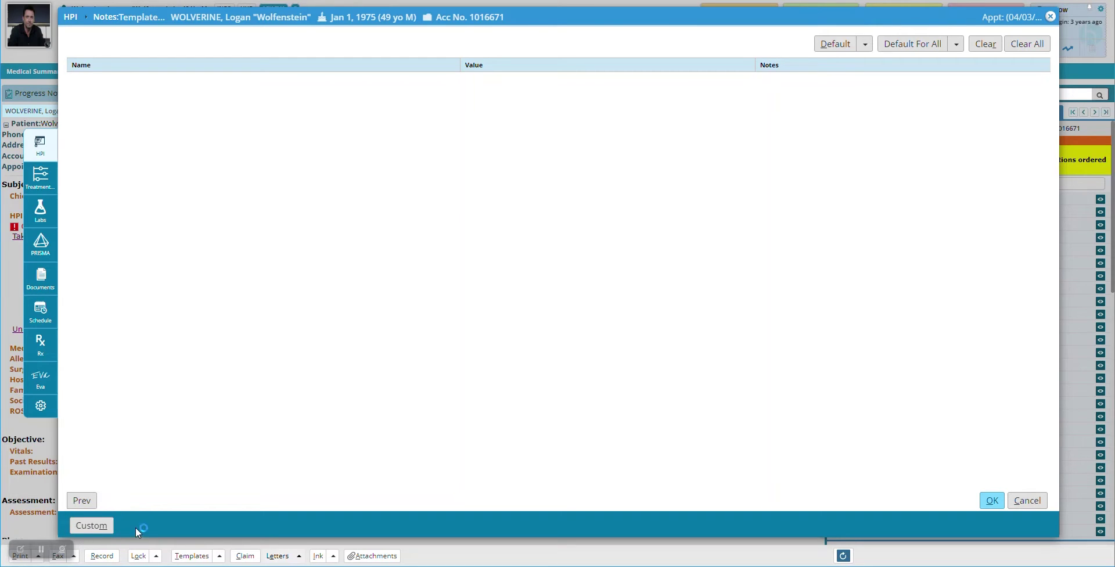
left_click(96, 527)
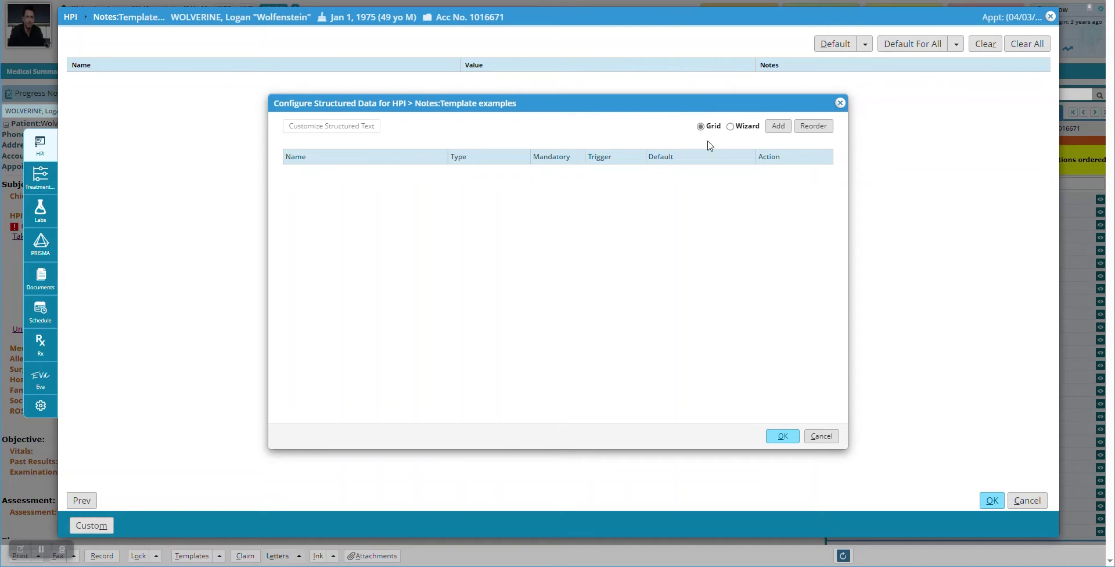
left_click(778, 127)
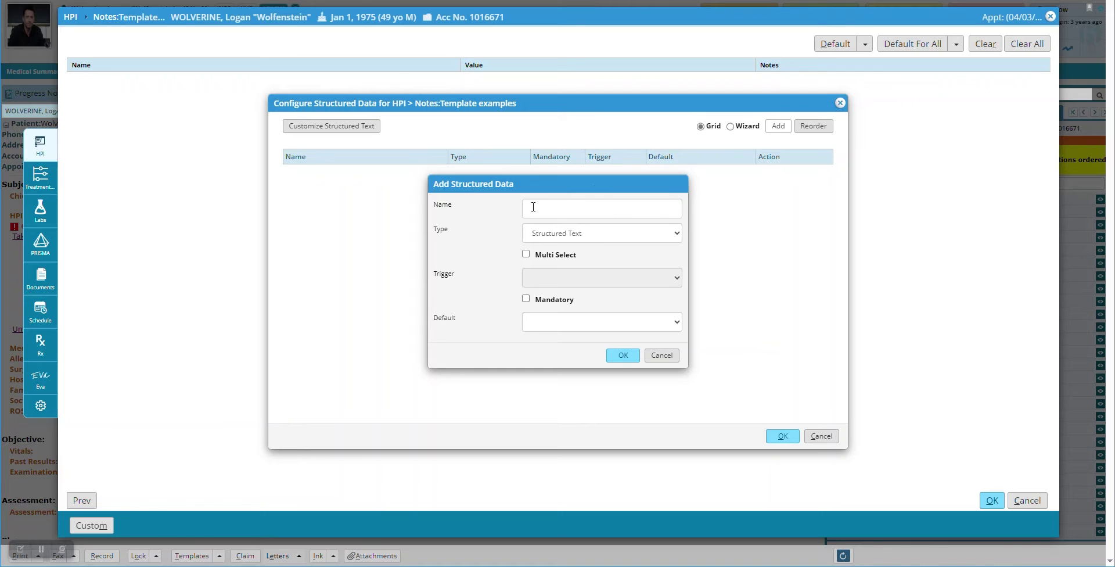
left_click(677, 237)
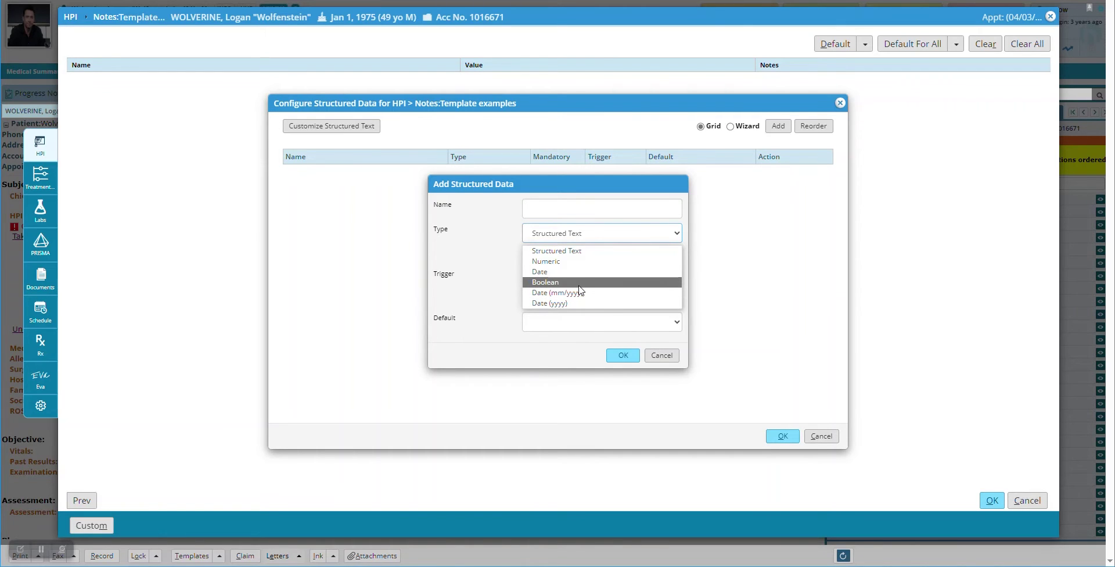
left_click(586, 255)
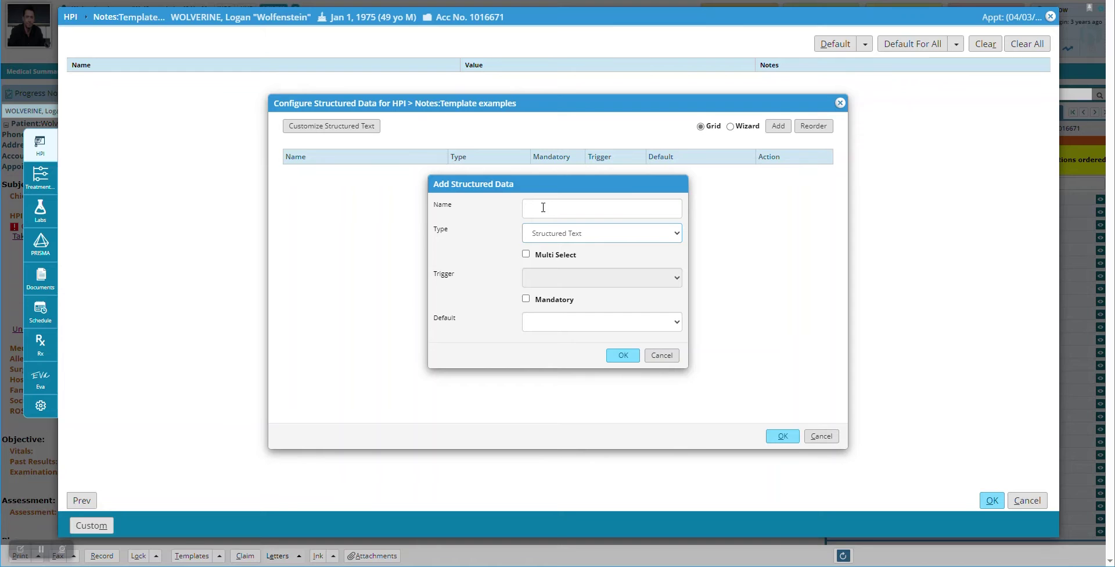
left_click(543, 207)
type("The symptoms have been present for")
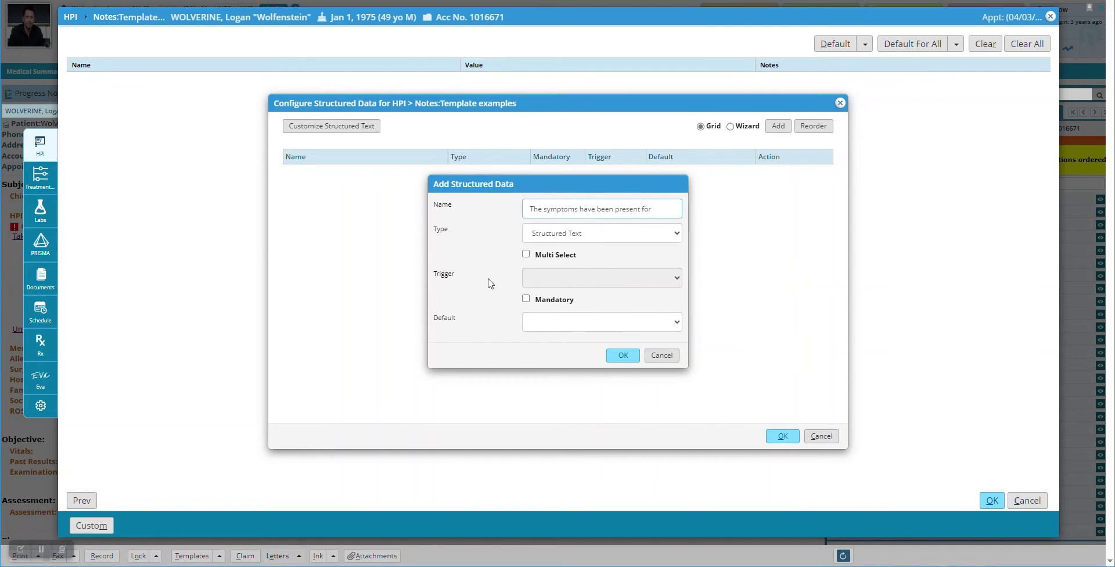
left_click(677, 323)
left_click(677, 323)
left_click(623, 355)
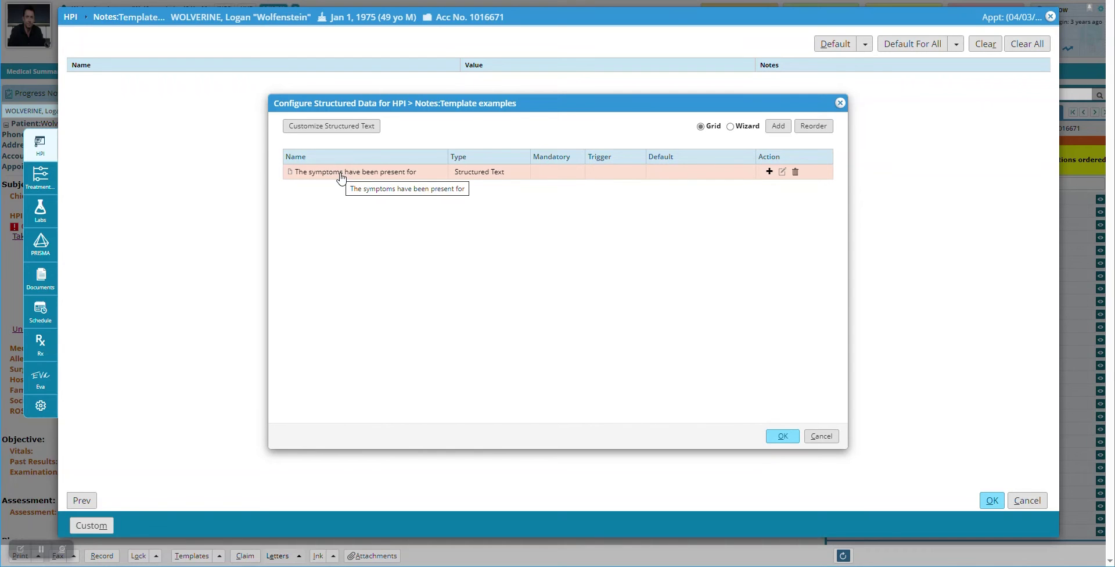
- Add the answer options "a few hours", "all day" and "all week" to the "The symptoms have been present for" entry
left_click(328, 129)
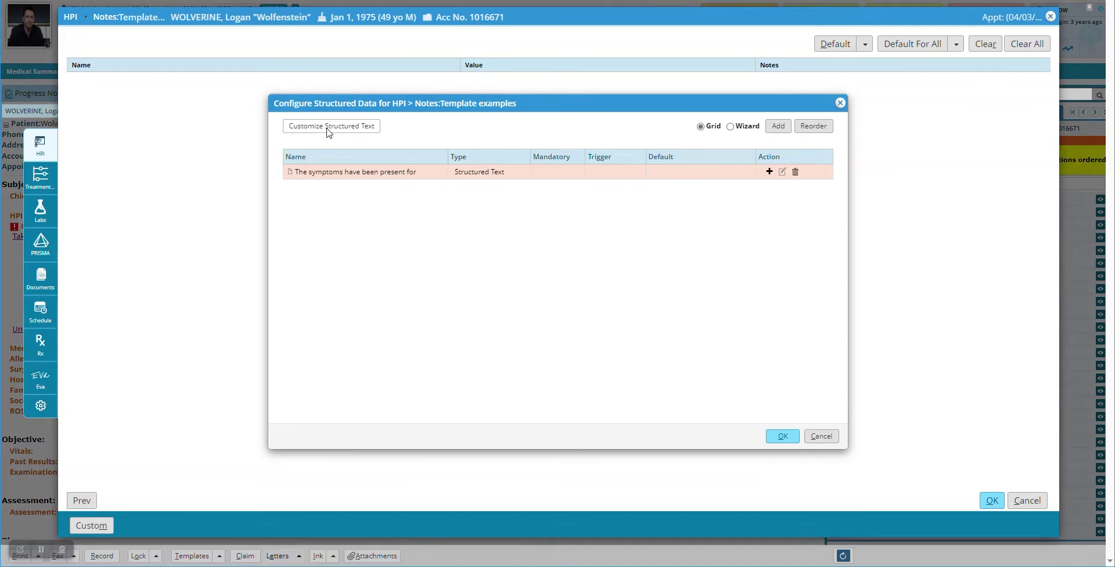
left_click(495, 233)
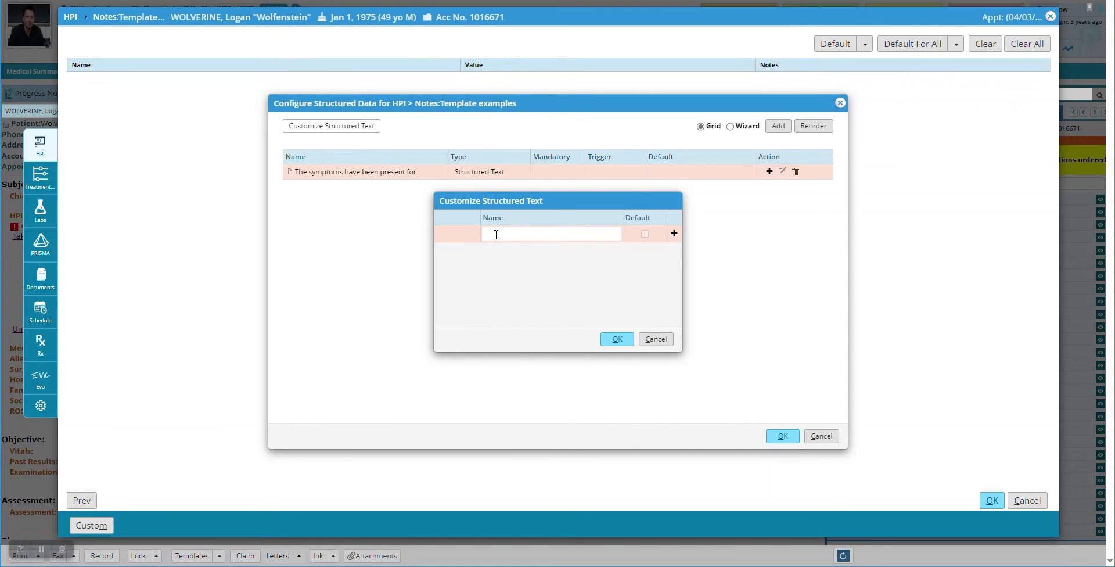
type("a few hours")
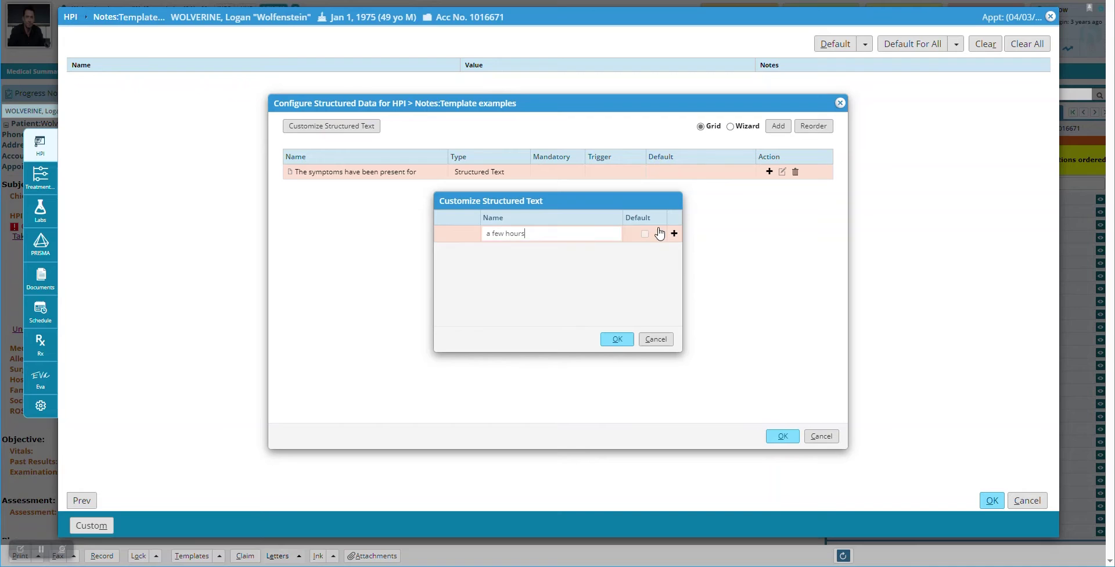
left_click(674, 233)
left_click(539, 248)
type("all day")
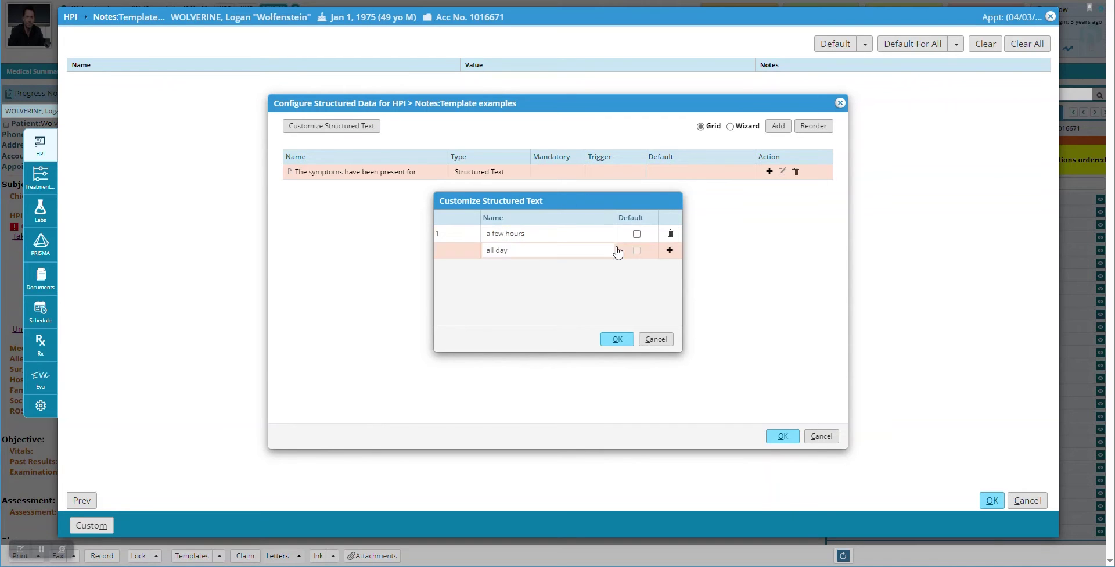
left_click(670, 250)
left_click(506, 267)
type("all week")
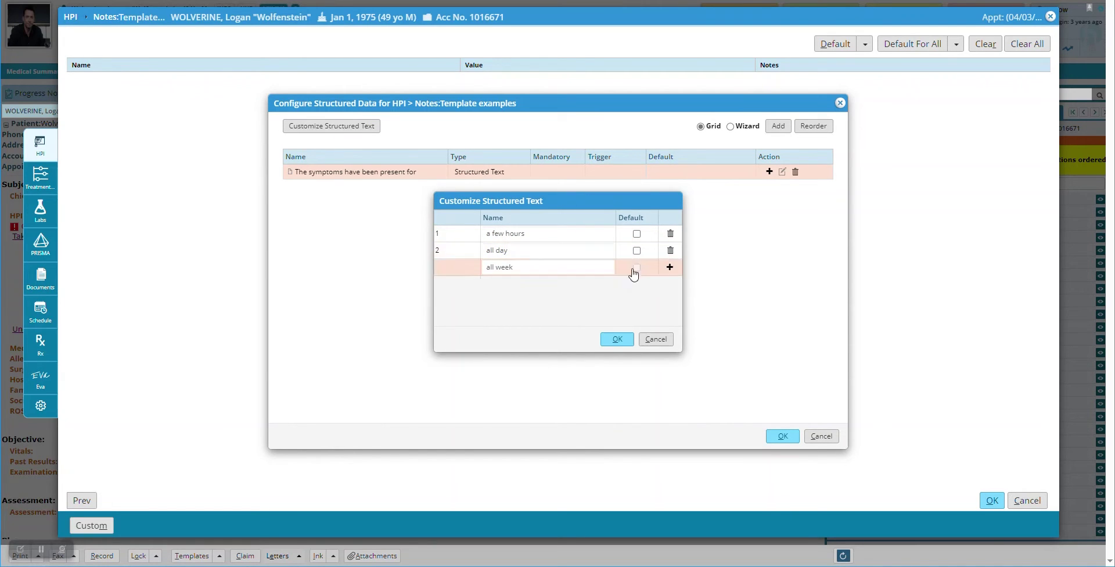
left_click(670, 266)
- Add the answer options "all month" and "all year" to the symptom duration entry and save its option list
left_click(499, 283)
type("all month")
key("Return")
type("all yea")
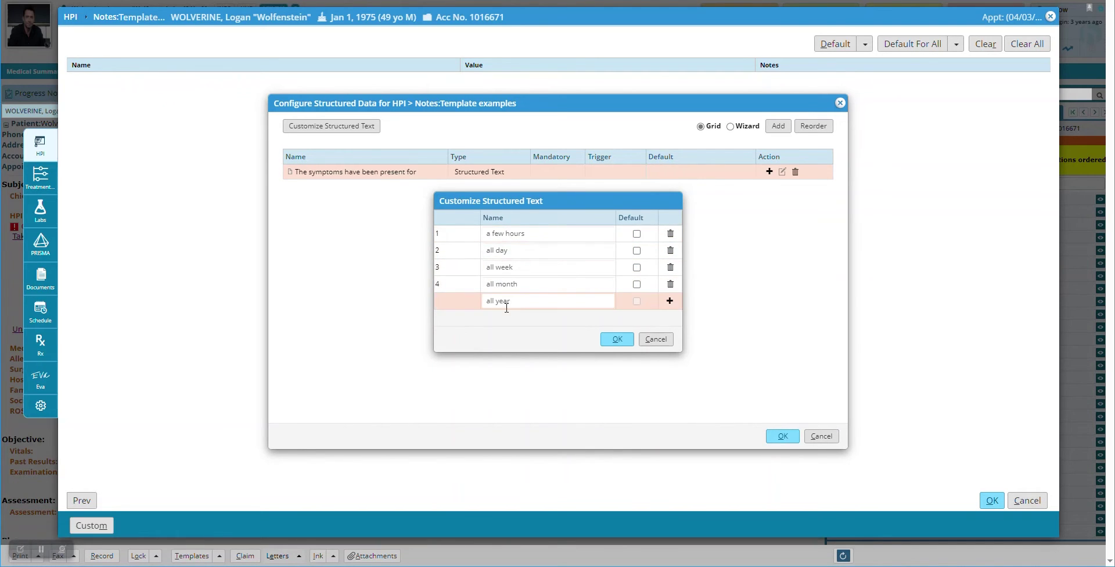
type("r")
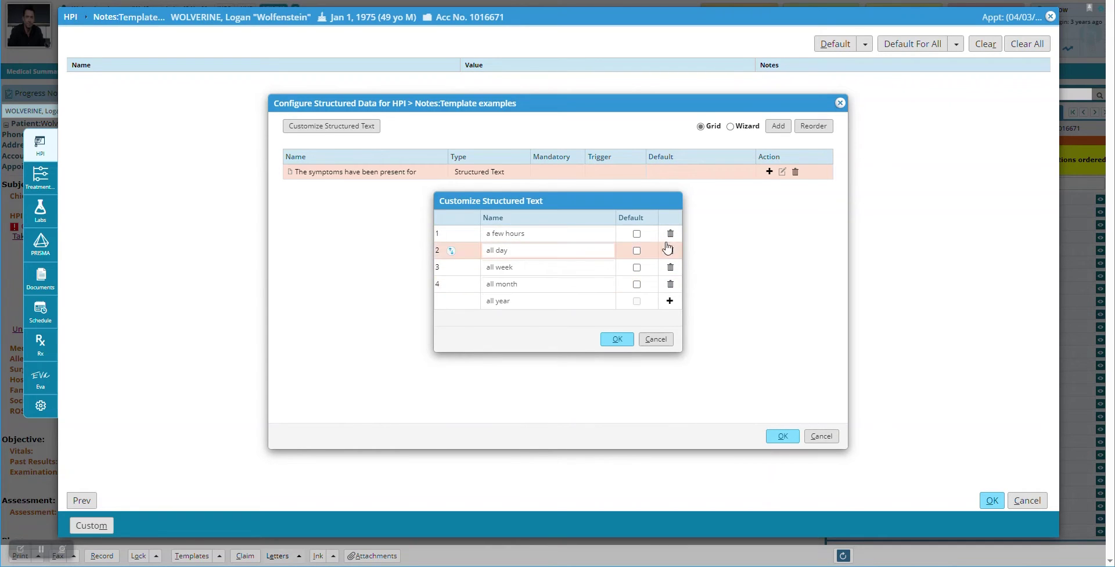
left_click_drag(522, 229, 463, 234)
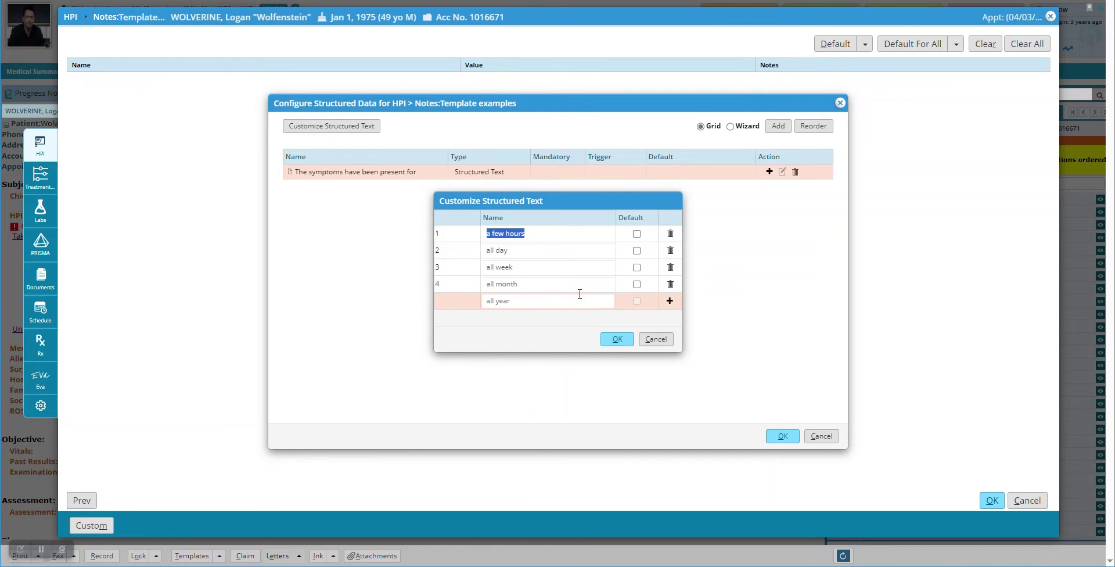
left_click(617, 340)
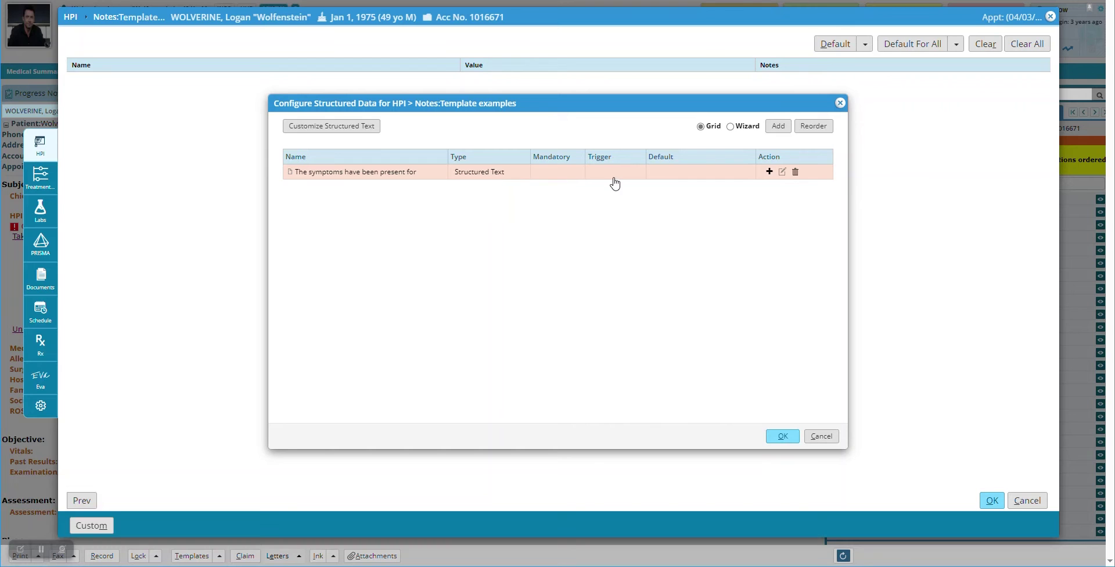
- Add a Structured Text entry named "The main symptoms include" with Multi Select enabled
left_click(777, 128)
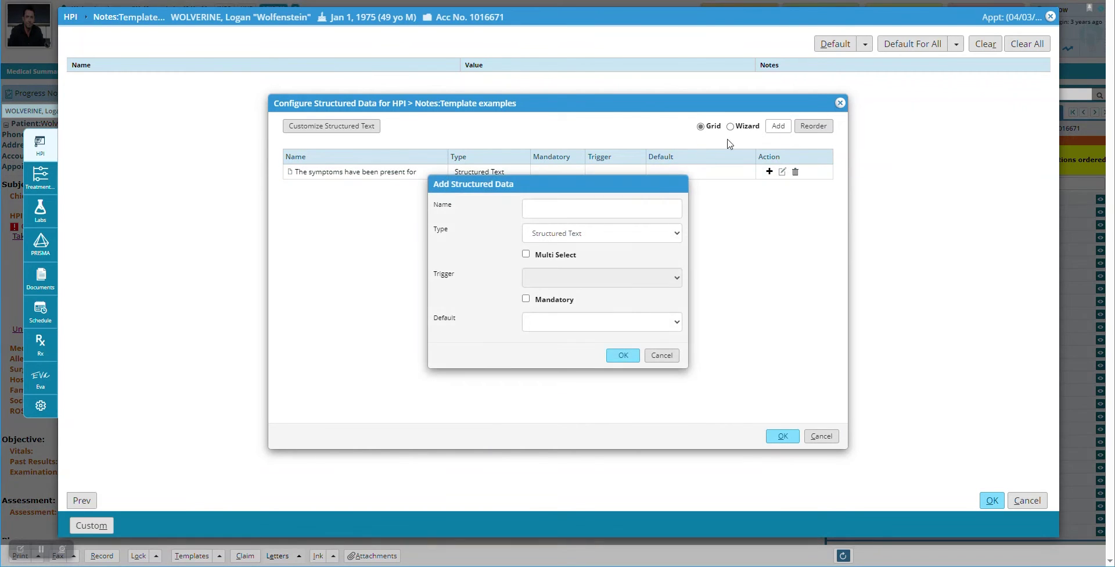
left_click(564, 215)
type("The main symptoms include")
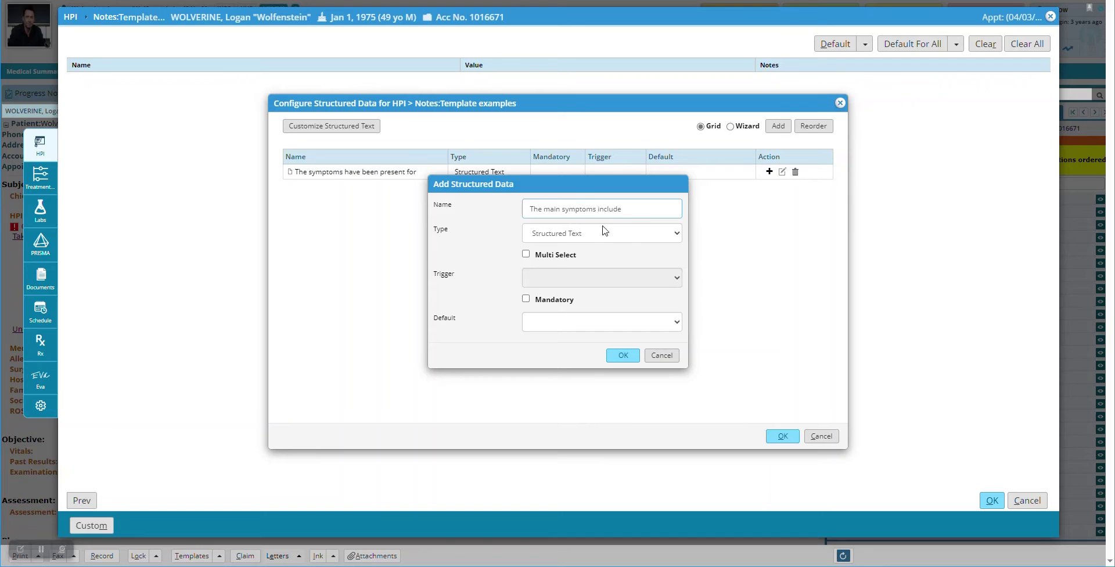
left_click(526, 255)
left_click(622, 357)
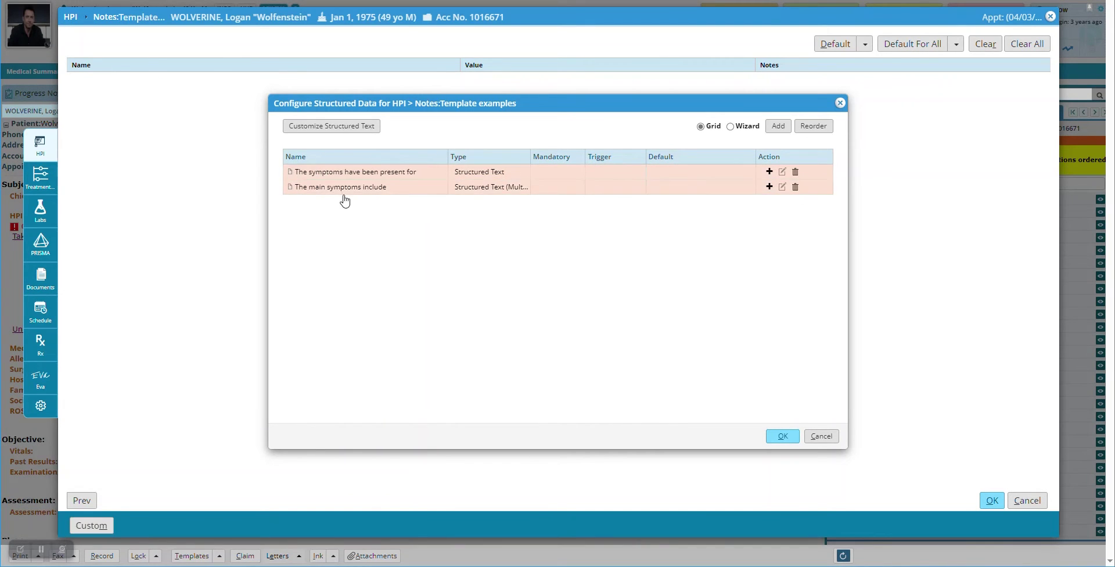
- Add the answer options "fevers" and "chills" to the "The main symptoms include" entry
left_click(337, 193)
left_click(323, 133)
left_click(510, 233)
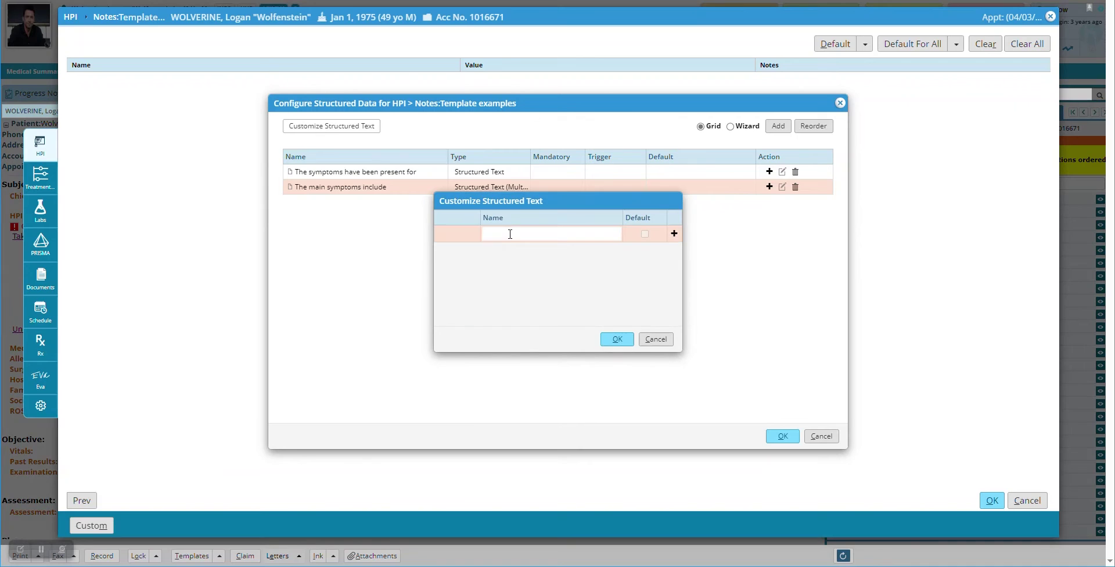
type("fevers")
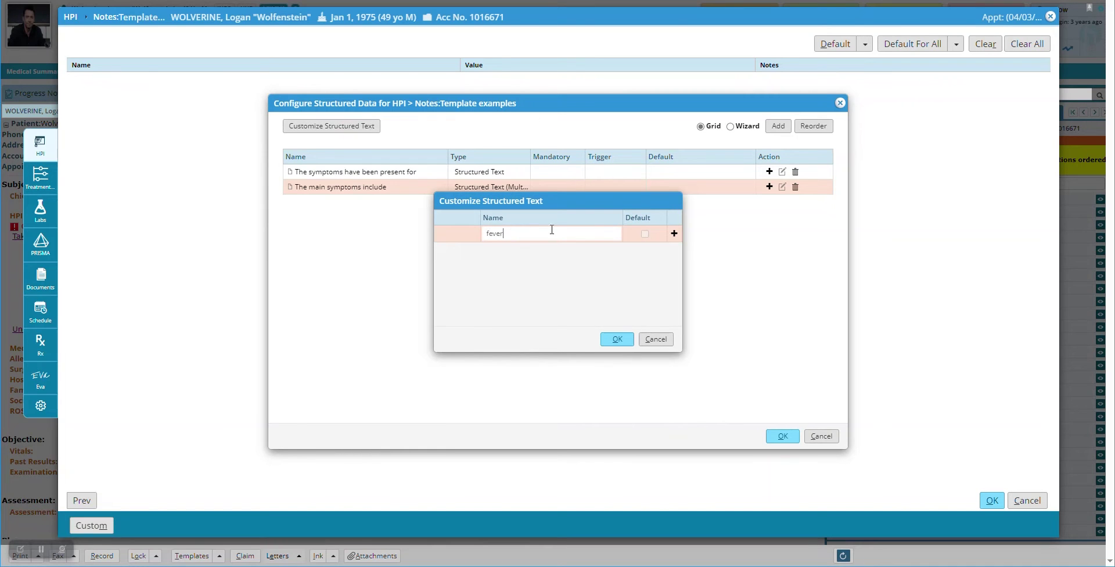
left_click(674, 233)
type("chills")
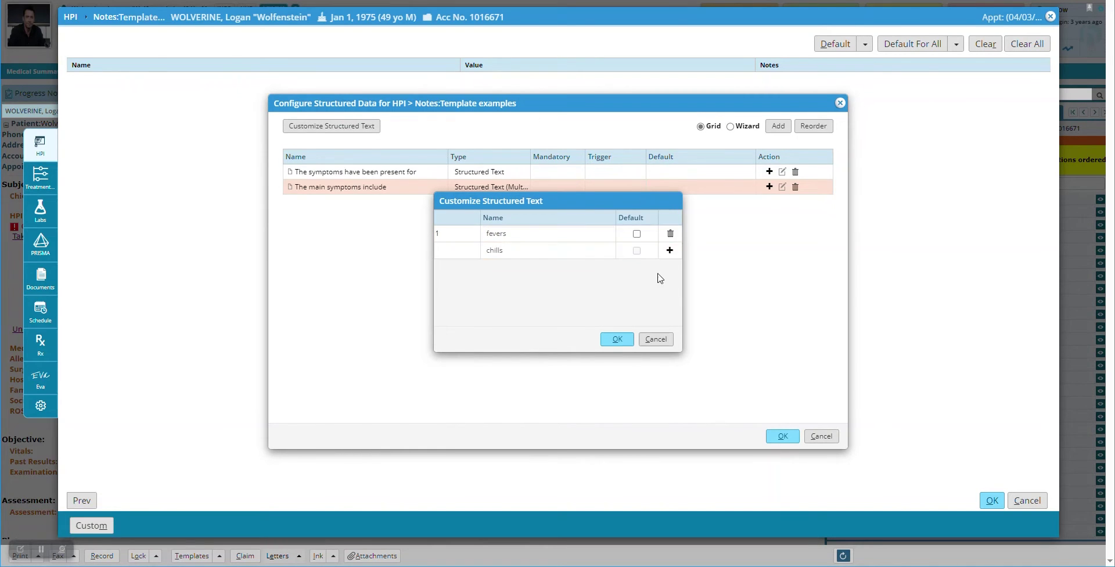
left_click(669, 249)
- Add the answer options "sore throat" and "abdominal pain" to the main symptoms entry and save its option list
left_click(508, 269)
type("sore throat")
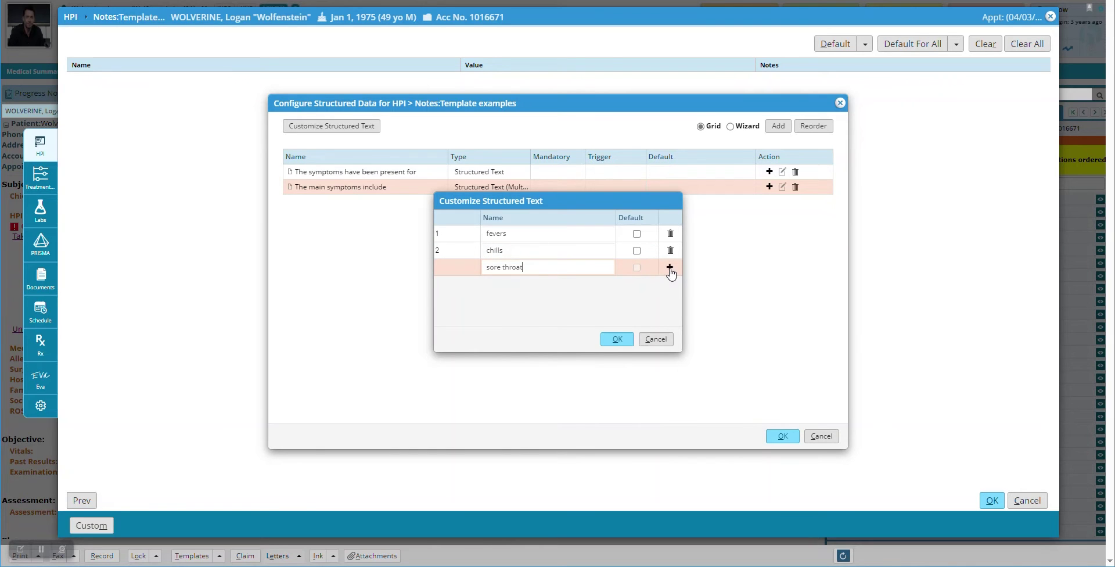
left_click(669, 267)
left_click(525, 283)
type("abdominal pain")
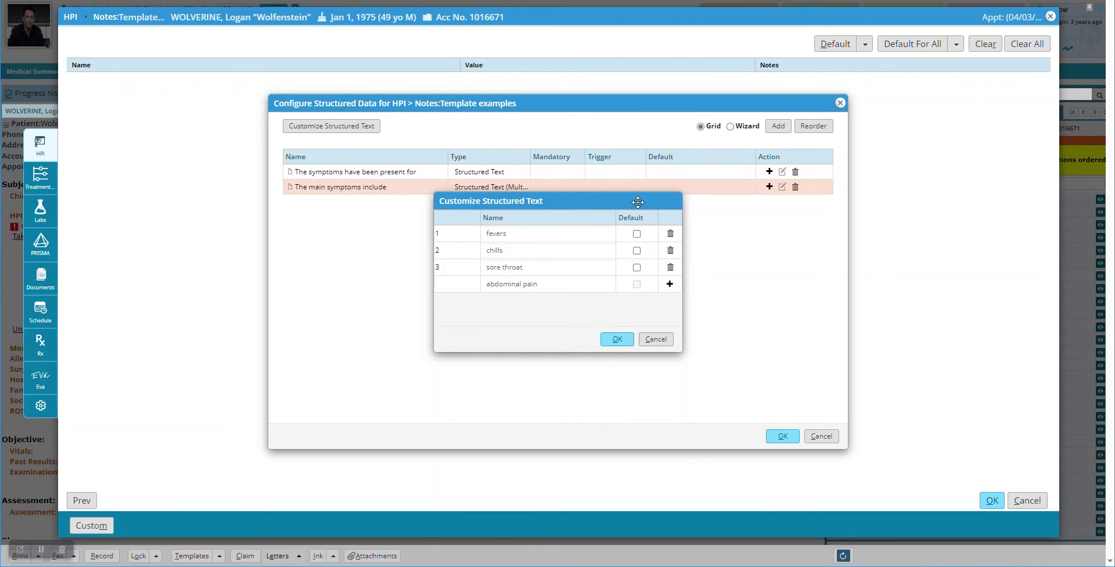
left_click(610, 341)
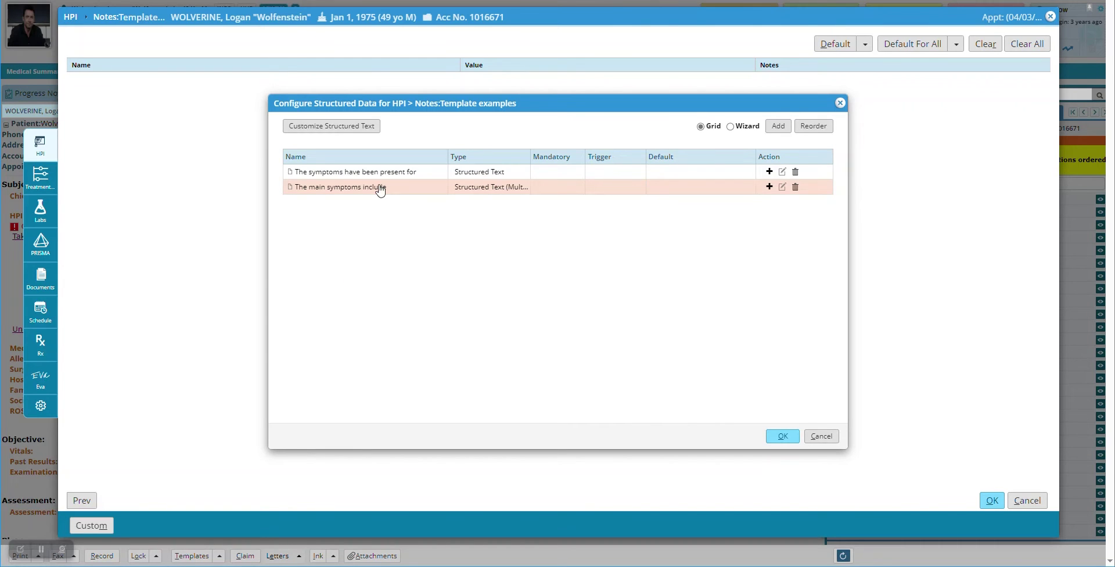
- Add a Numeric entry named "What is the patient's favorite number?" to the structured data of Template examples
left_click(773, 126)
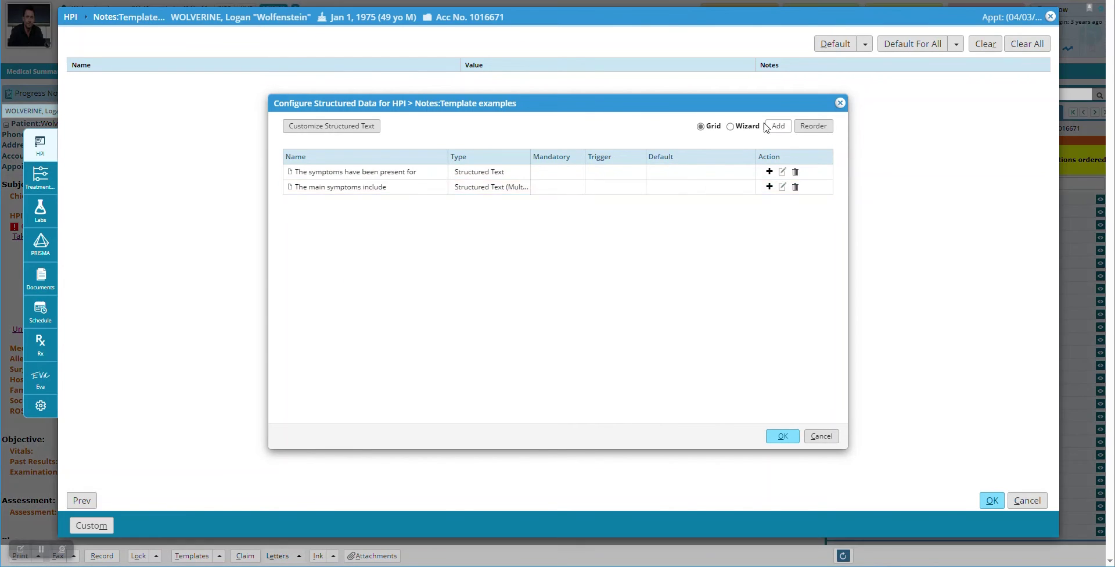
left_click(672, 237)
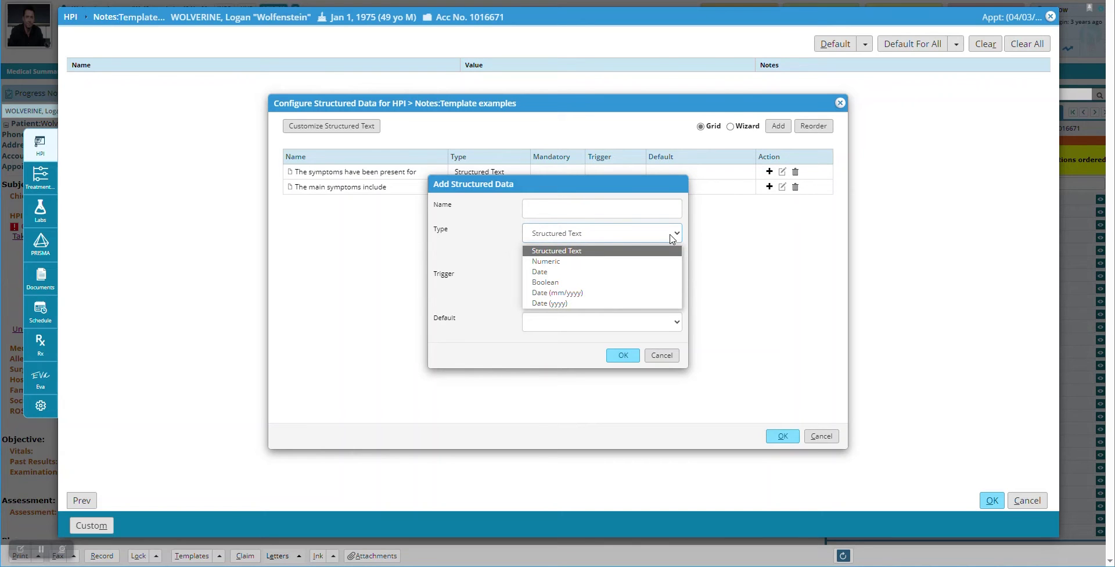
left_click(550, 261)
left_click(564, 195)
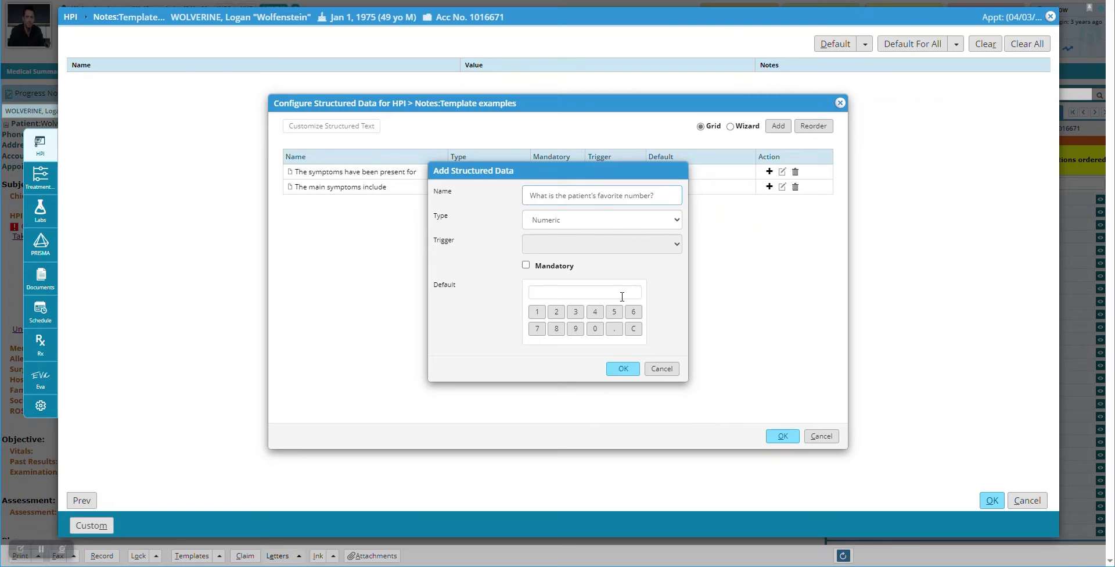
left_click(624, 370)
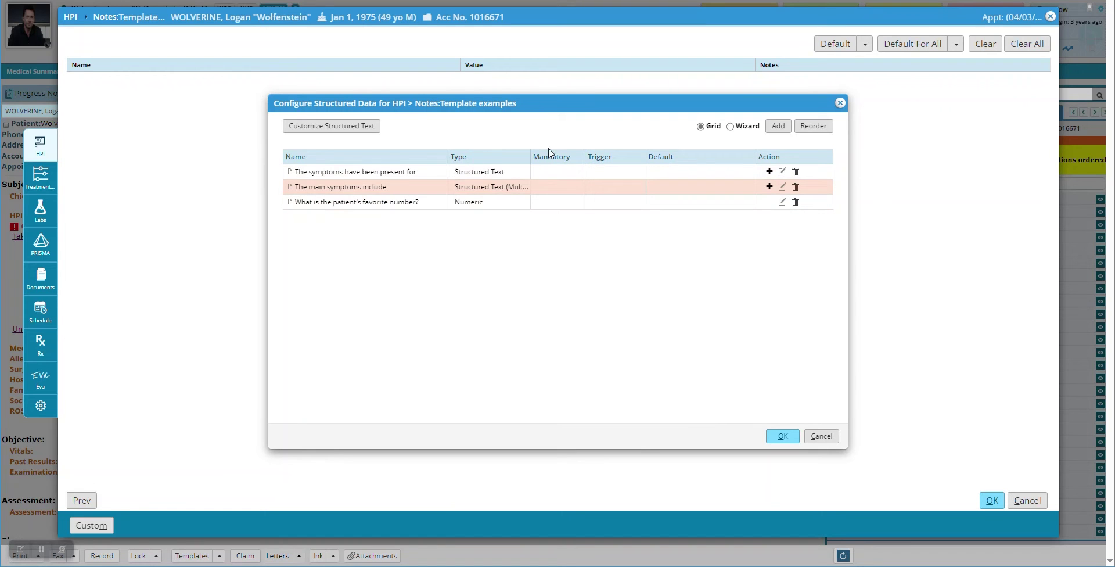
- Add a Date entry named "The date on which is began?" to the structured data
left_click(778, 126)
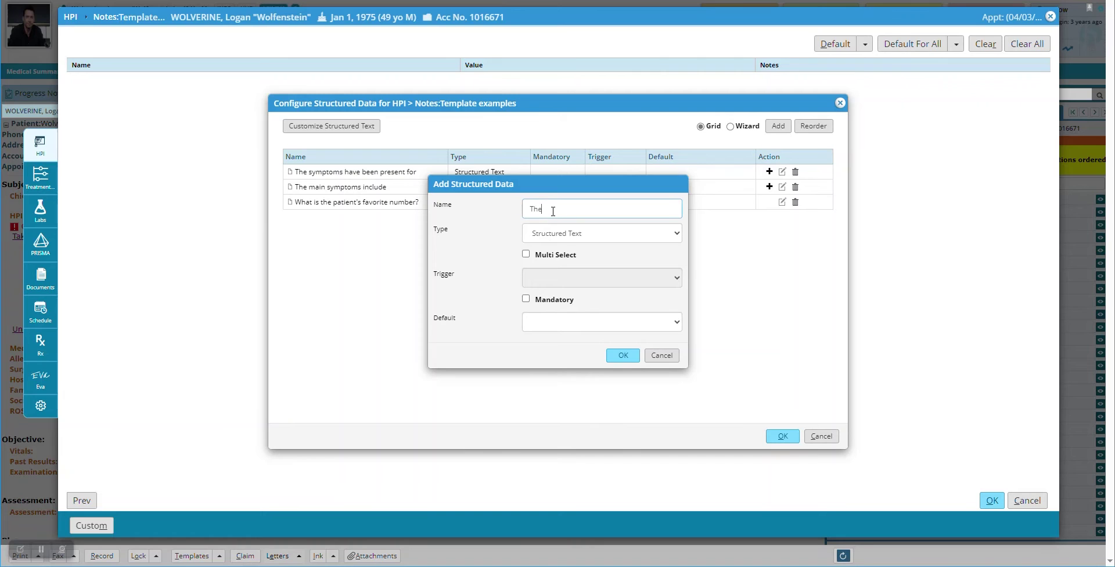
type("The date on which is b")
left_click(617, 238)
left_click(567, 273)
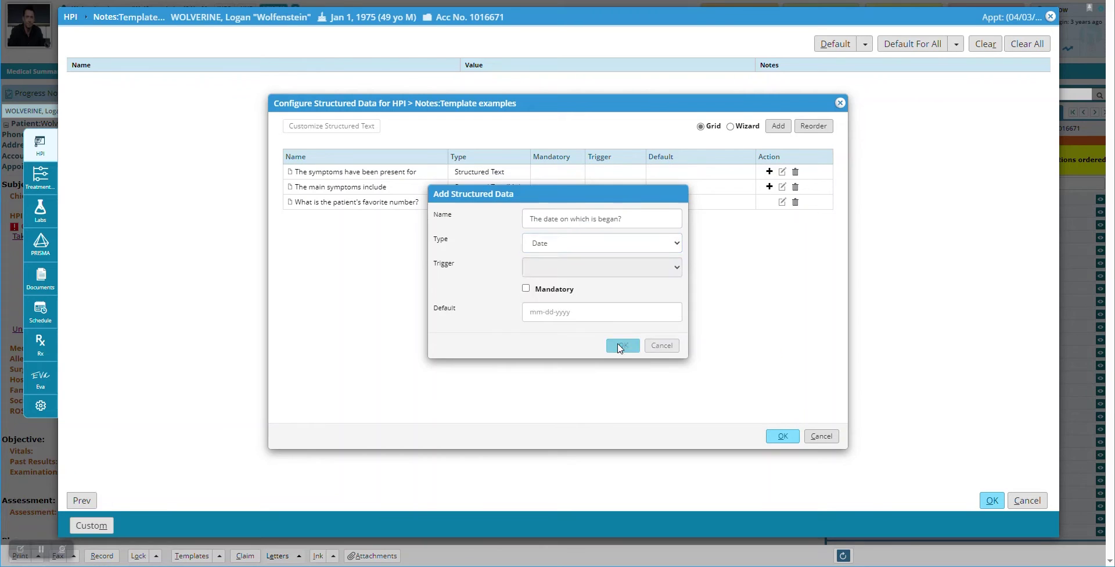
left_click(620, 346)
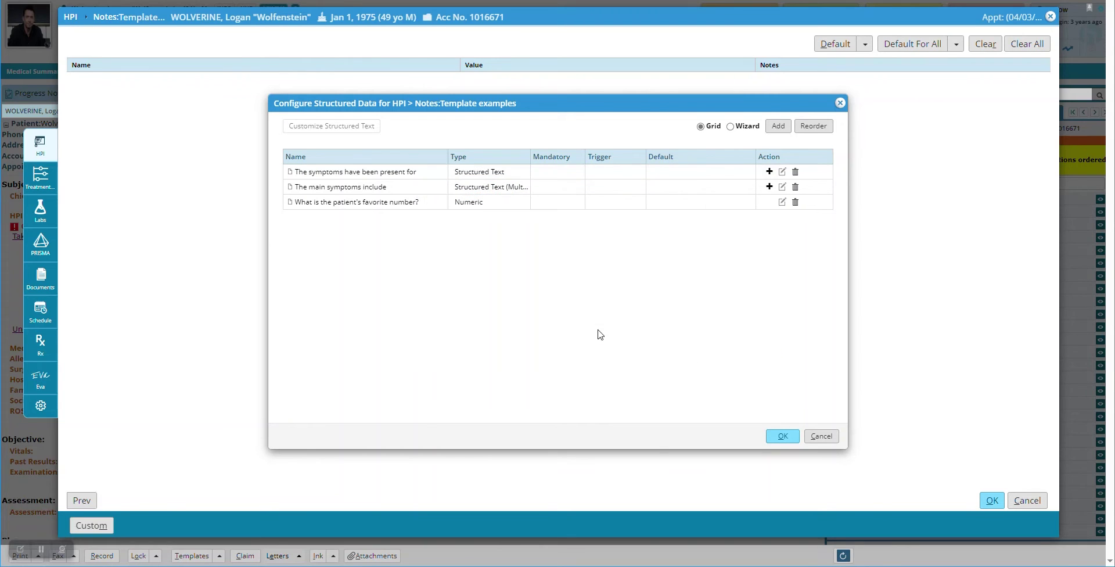
- Add an entry named "The date something else began?" of type Date (mm/yyyy)
left_click(778, 126)
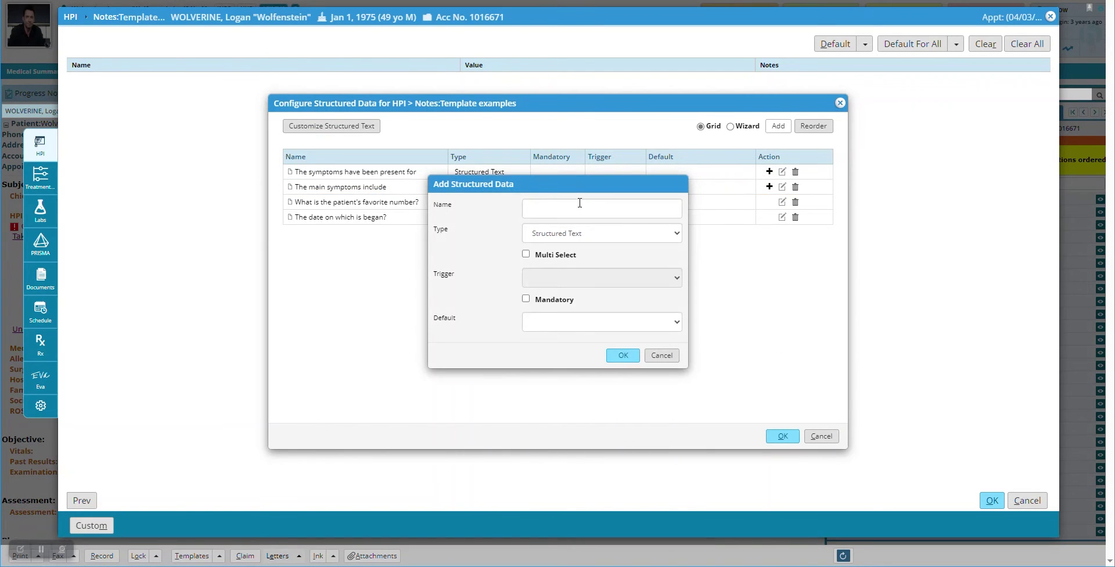
left_click(574, 209)
type("The d")
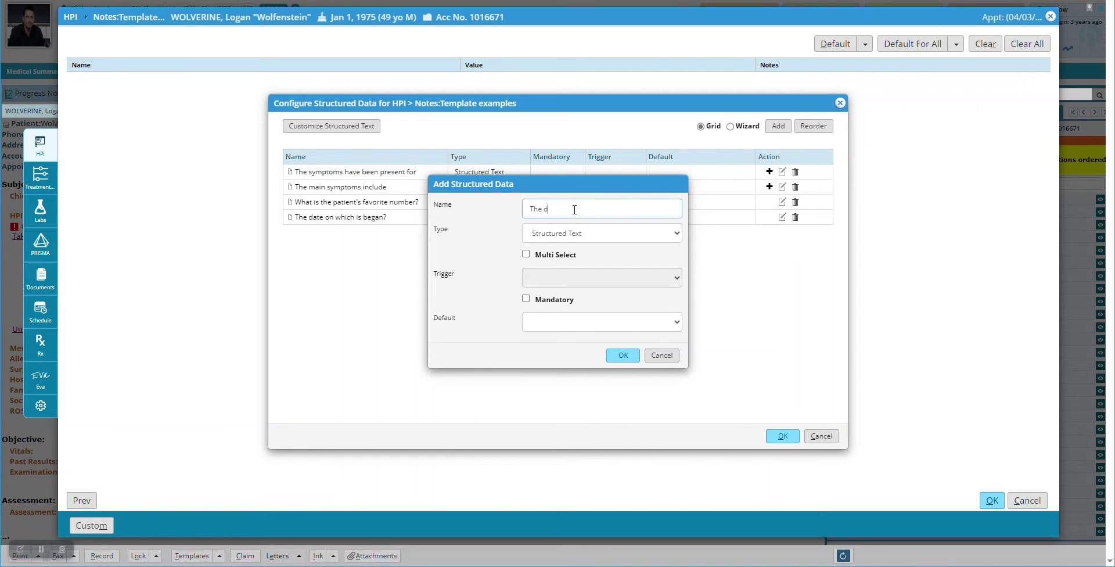
left_click(568, 238)
left_click(556, 292)
left_click(622, 355)
- Add an entry named "Another date:" of type Date (yyyy) to the structured data
left_click(778, 126)
type("An")
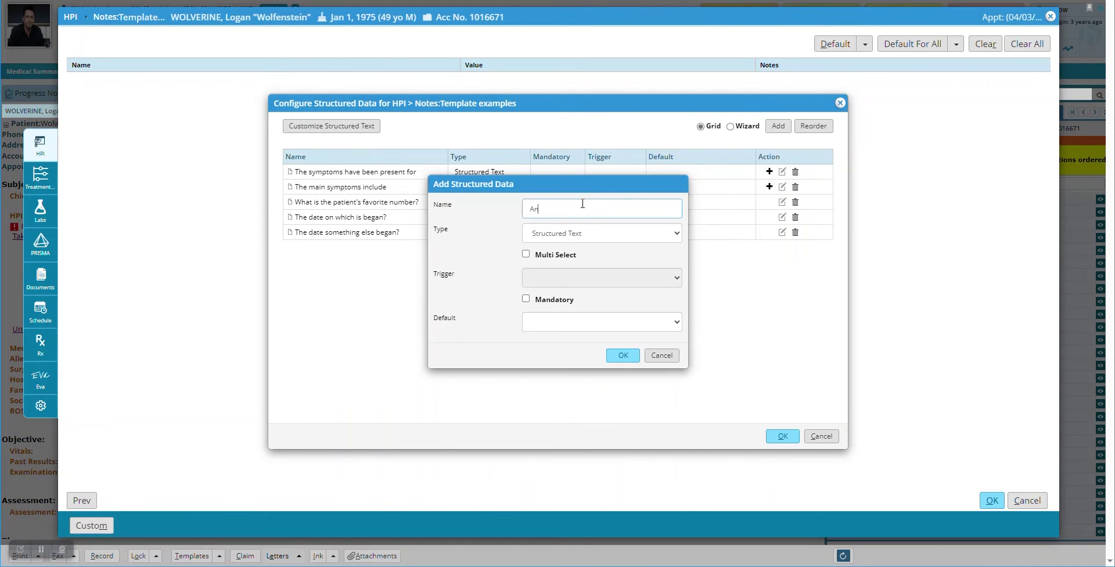
type("other date:")
left_click(580, 238)
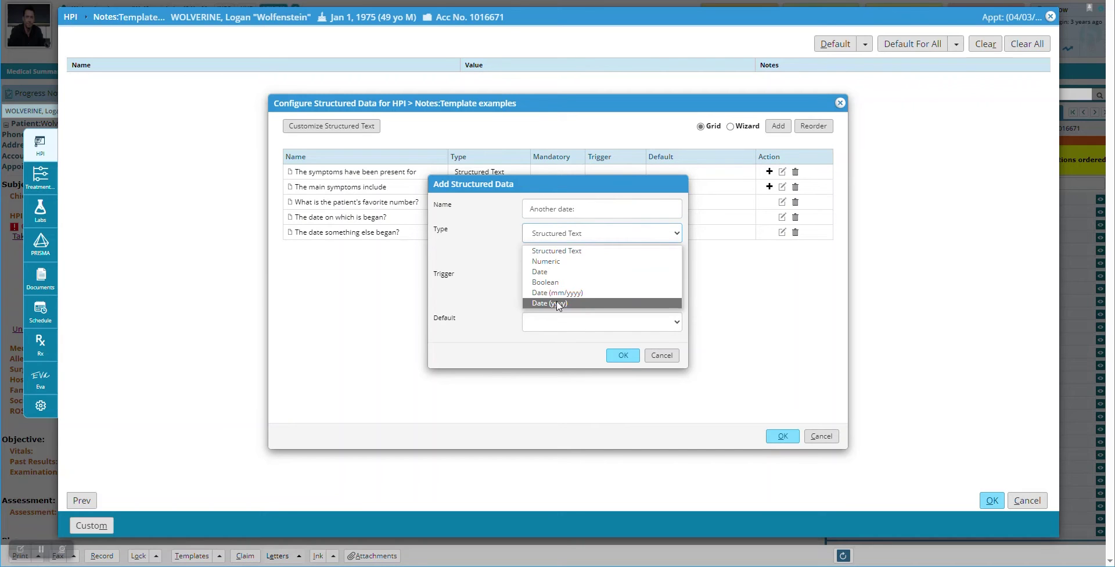
key("Escape")
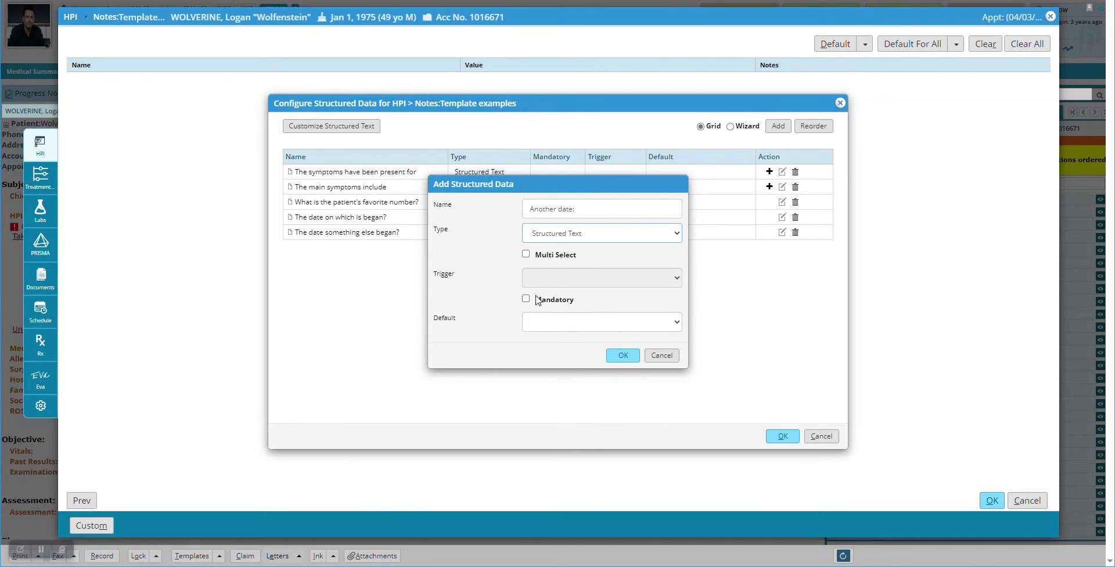
left_click(590, 261)
left_click(622, 354)
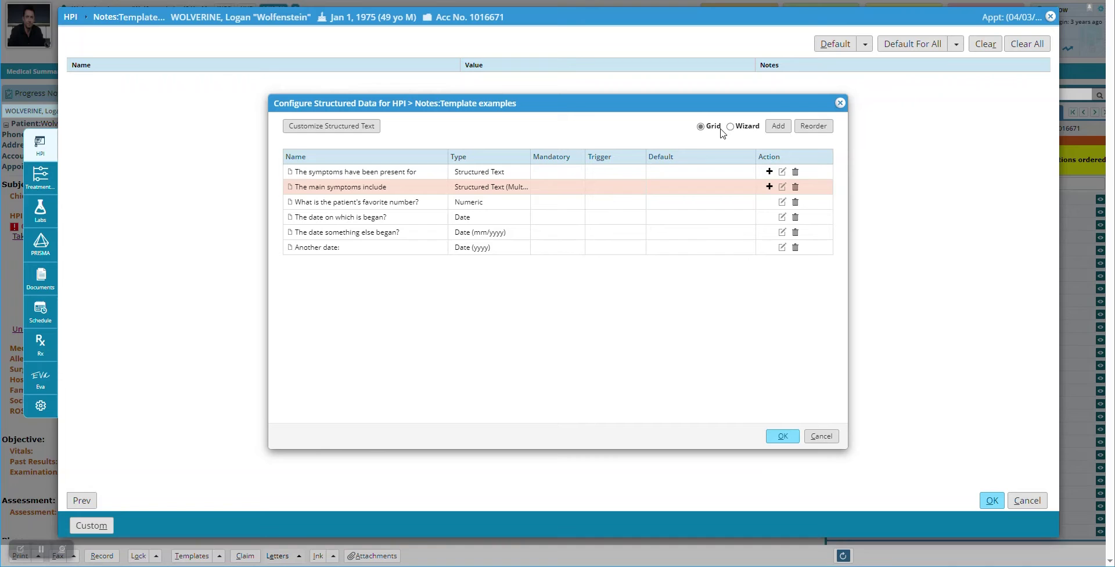
- Add a Boolean entry named "Screening for STIs" with the default answer No
left_click(779, 127)
left_click(547, 209)
type("Screening for STIs")
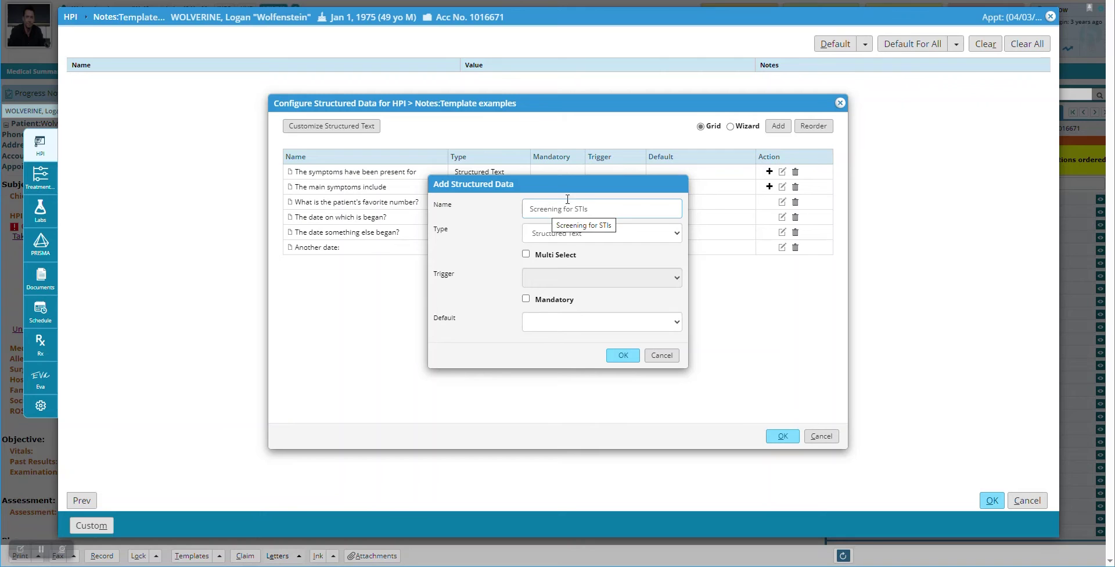
left_click(675, 232)
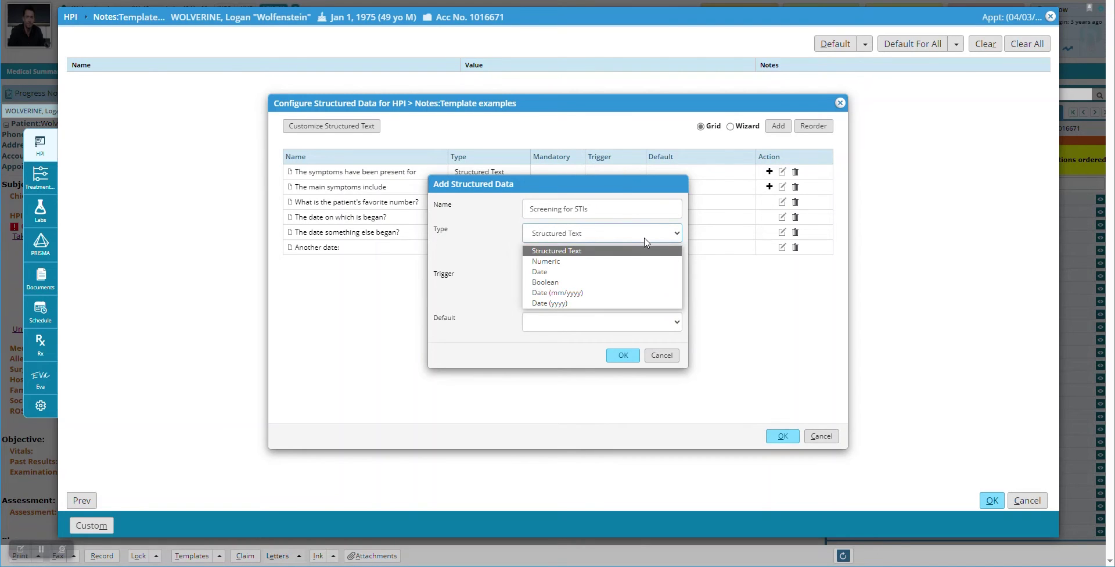
left_click(562, 282)
left_click(678, 314)
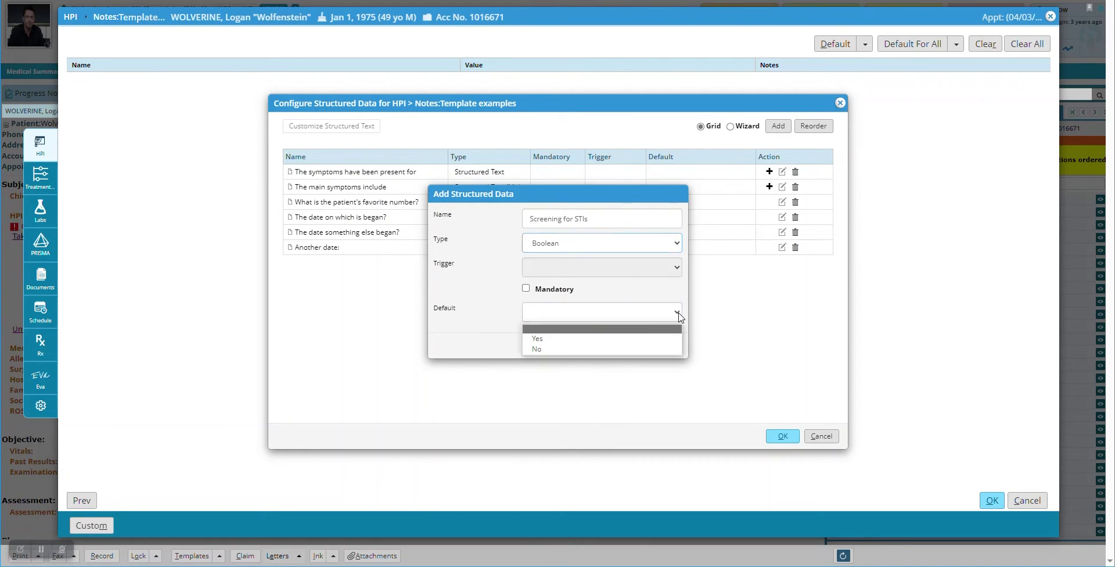
left_click(542, 348)
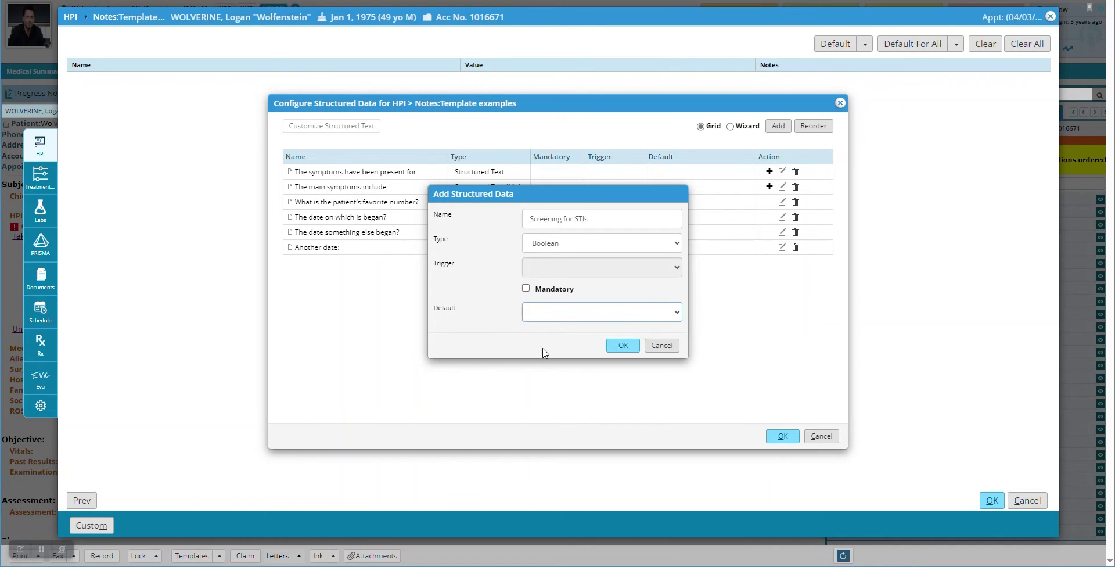
left_click(619, 347)
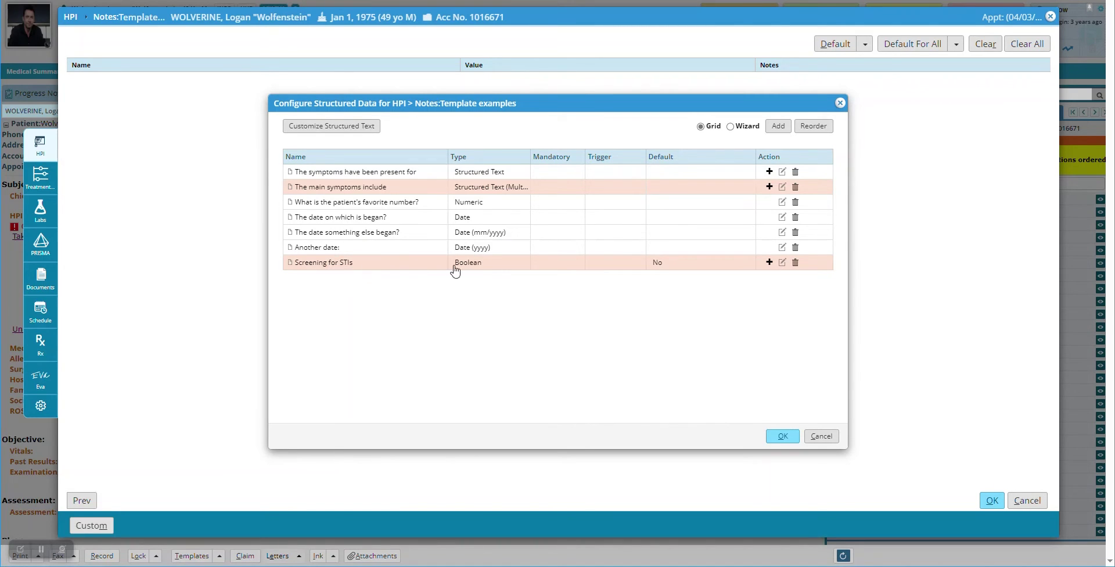
- Add a Multi Select Structured Text child "Which STIs", triggered by Yes, under Screening for STIs, and give it the answer option "Chlamydia"
left_click(769, 262)
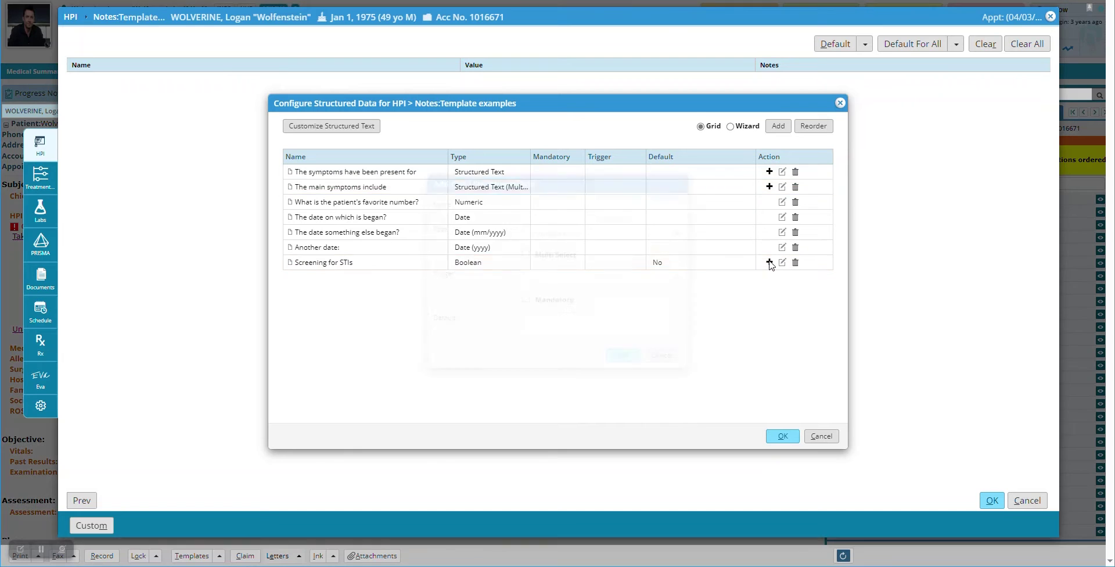
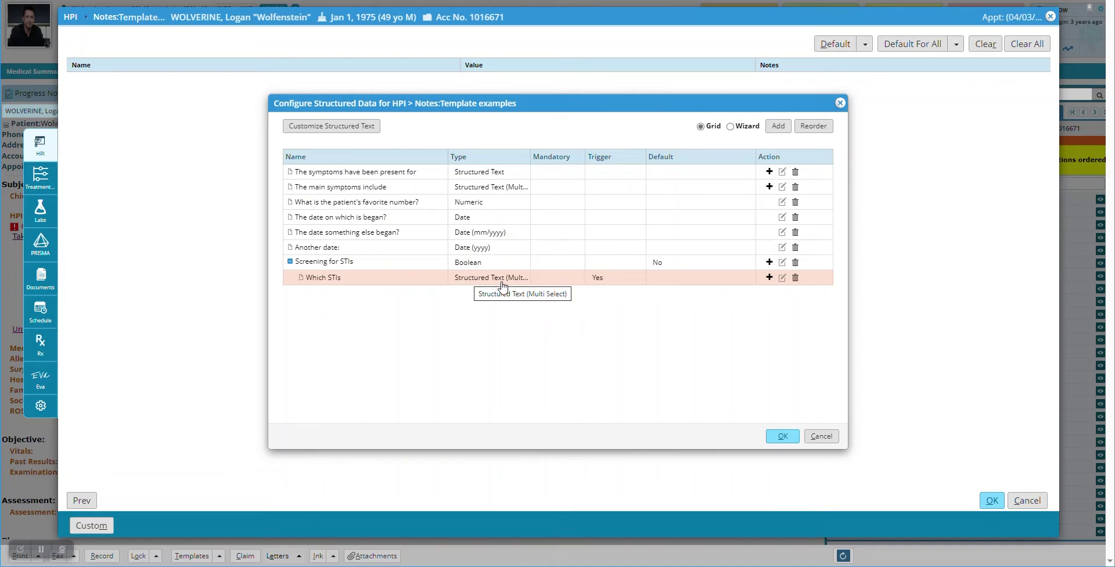
left_click(355, 129)
left_click(525, 233)
type("Chlamydia")
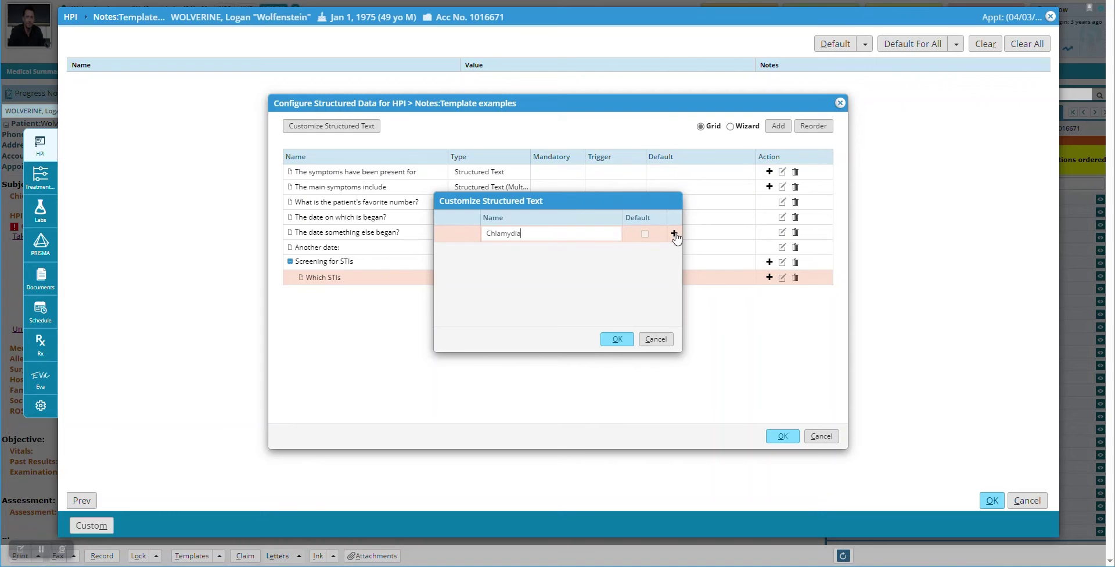
left_click(669, 235)
- Add the answer options "Gonorrhea" and "Syphilis" to the "Which STIs" entry and save its option list
left_click(553, 250)
type("Gonorrhea")
left_click(669, 250)
left_click(541, 267)
type("Syphilis")
left_click(613, 338)
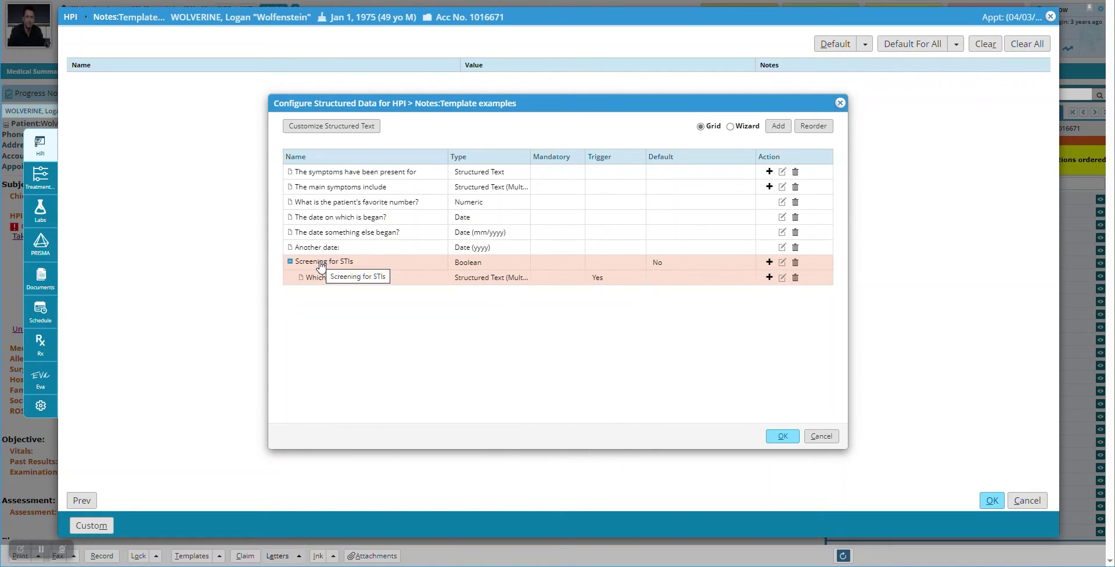
- Add a Boolean child "Do you current use birth control or protection" under Screening for STIs, triggered by Yes, with default No
left_click(770, 262)
left_click(562, 209)
type("Do you current use birth control or protection")
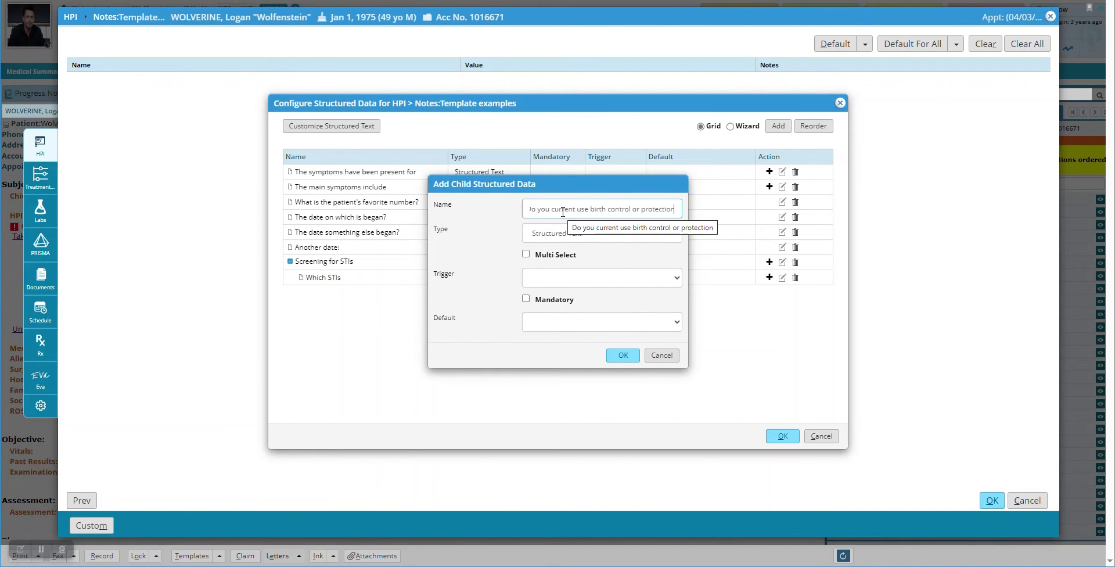
left_click(441, 235)
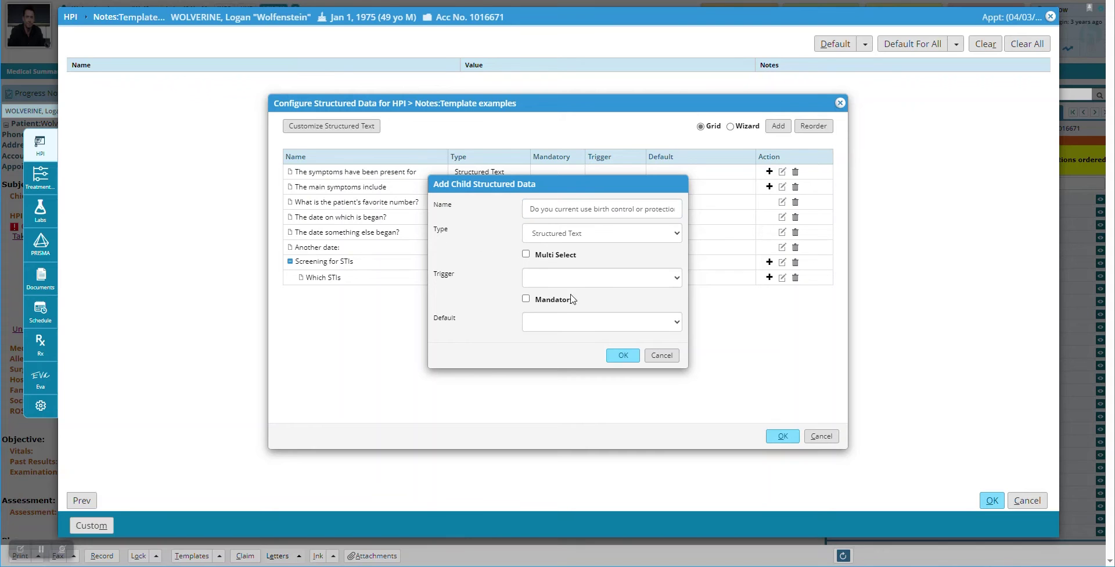
left_click_drag(620, 183, 876, 96)
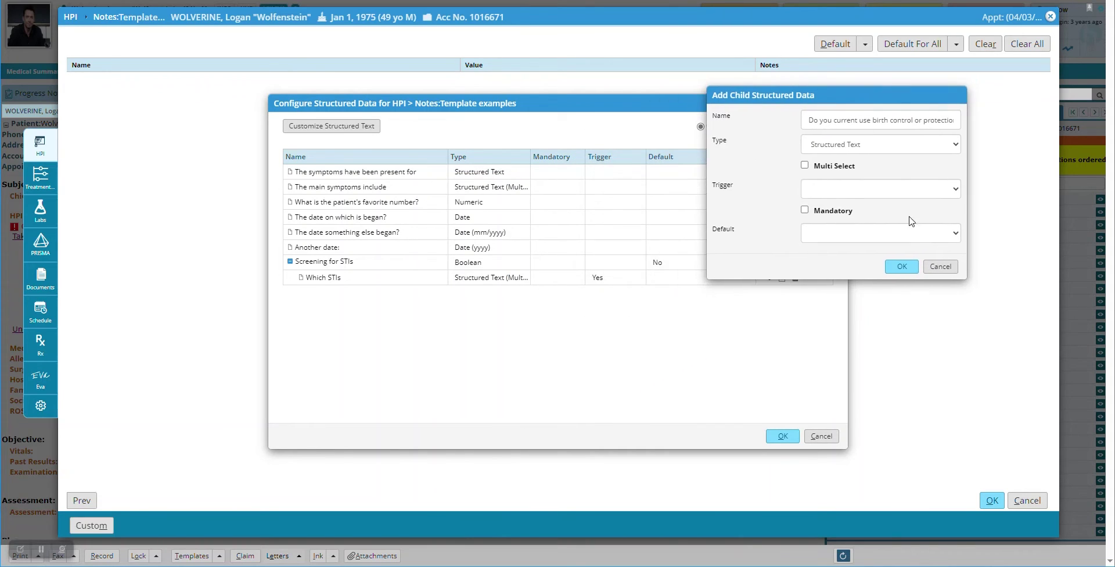
left_click(955, 191)
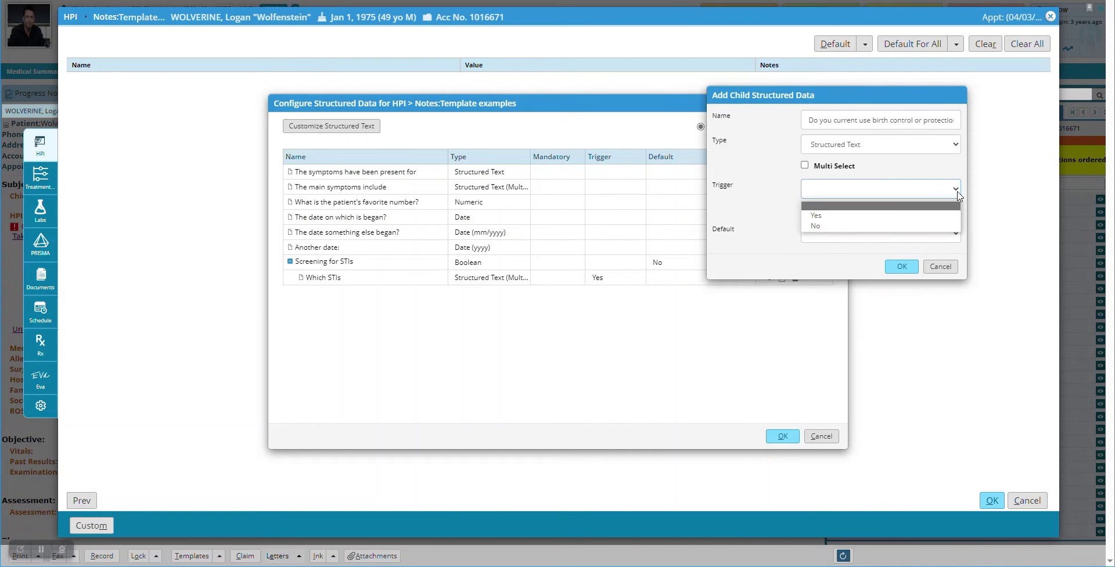
left_click(822, 216)
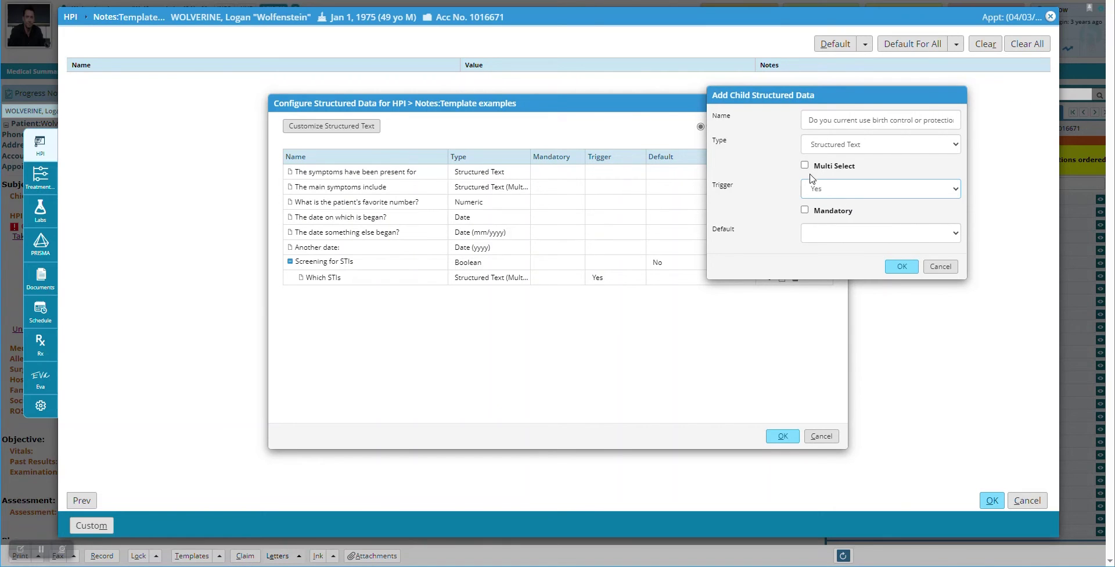
left_click(881, 146)
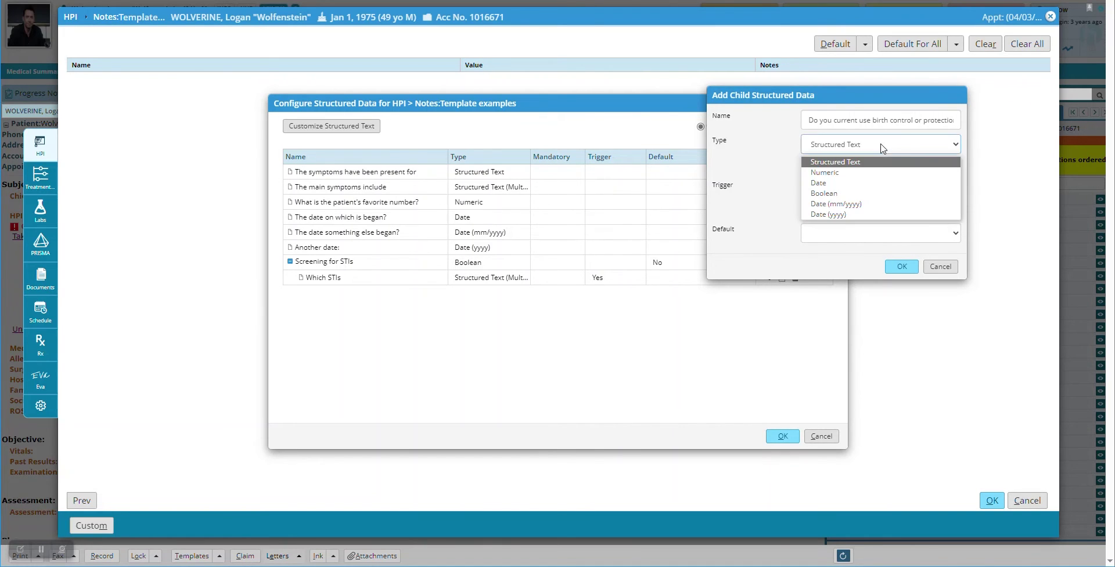
left_click(850, 194)
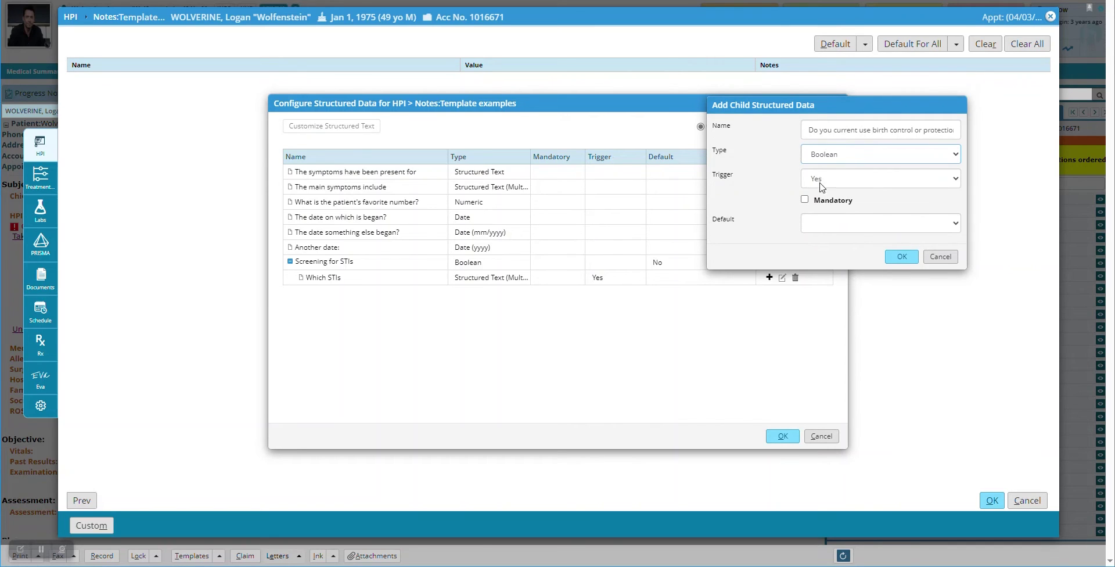
left_click(873, 230)
left_click(820, 260)
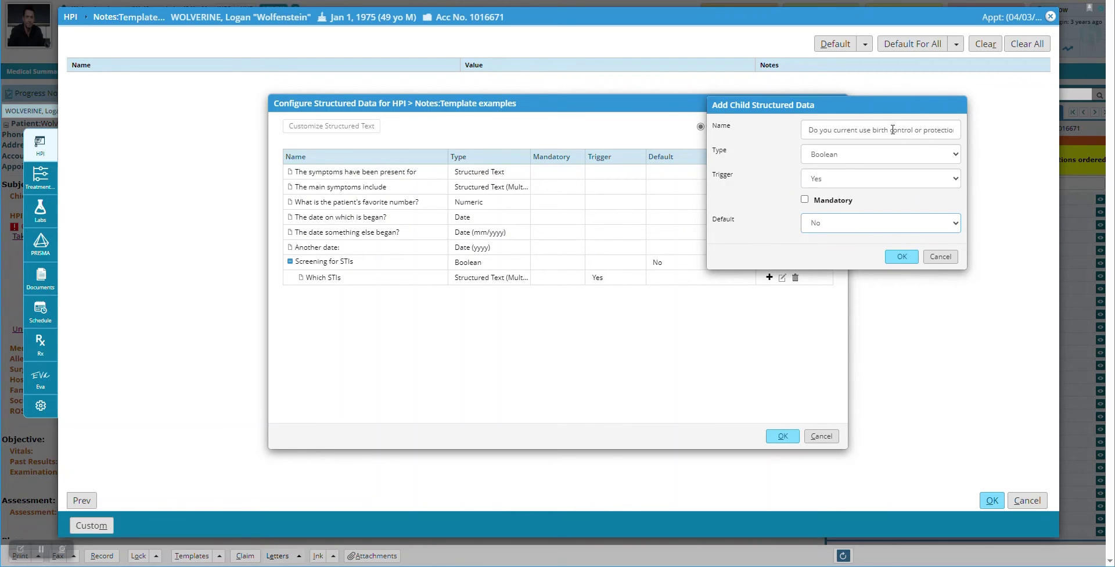
left_click(909, 263)
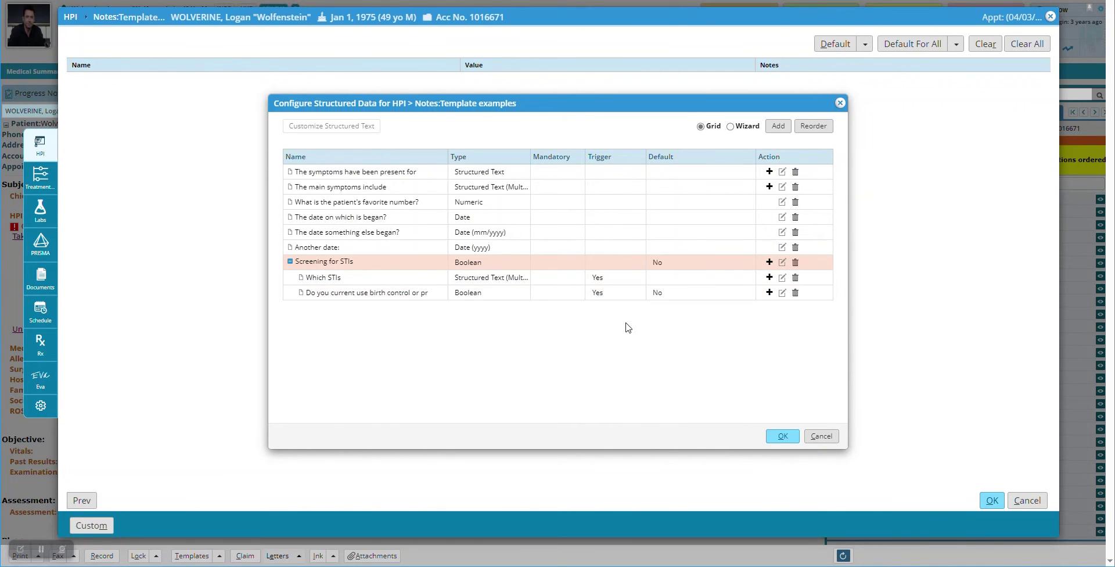
- Save the structured data configuration and reopen the "Template examples" symptom to fill in its questions
left_click(780, 436)
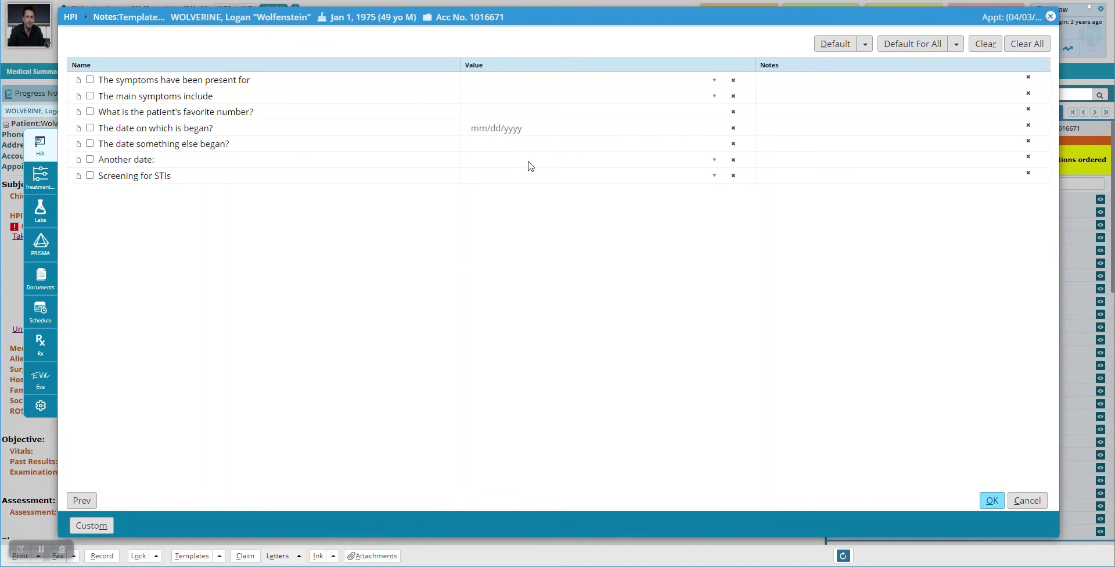
left_click(988, 498)
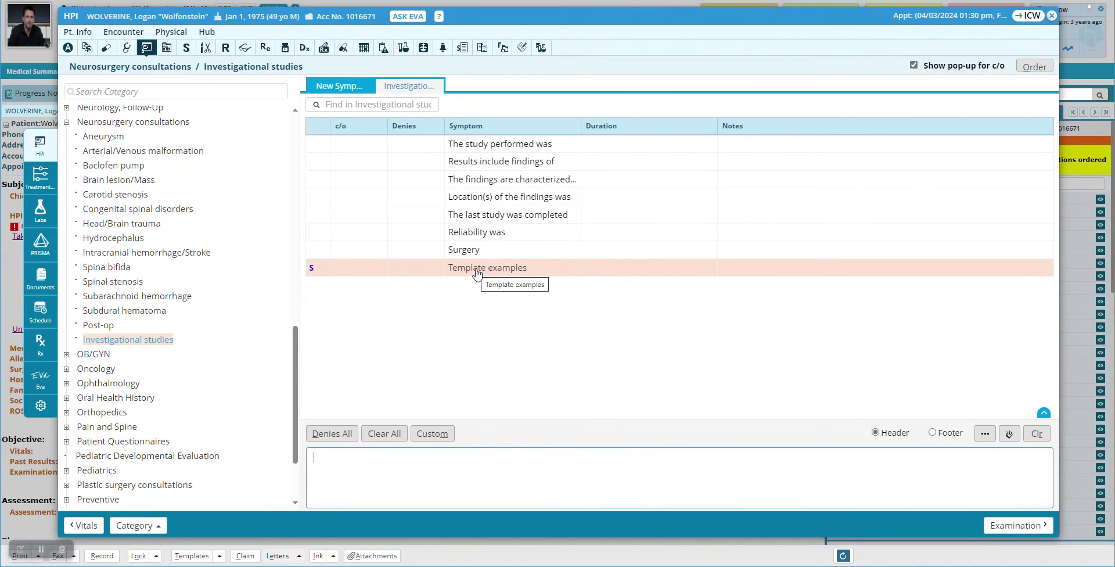
left_click(677, 271)
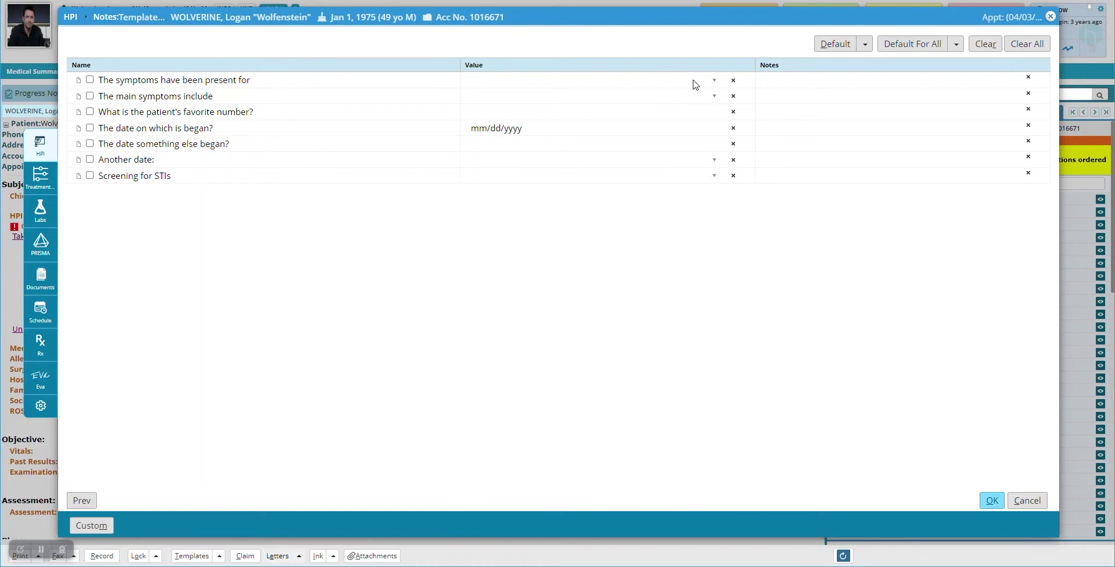
- Answer the symptom duration with "a few hours" and the main symptoms with "chills" and "sore throat"
left_click(714, 82)
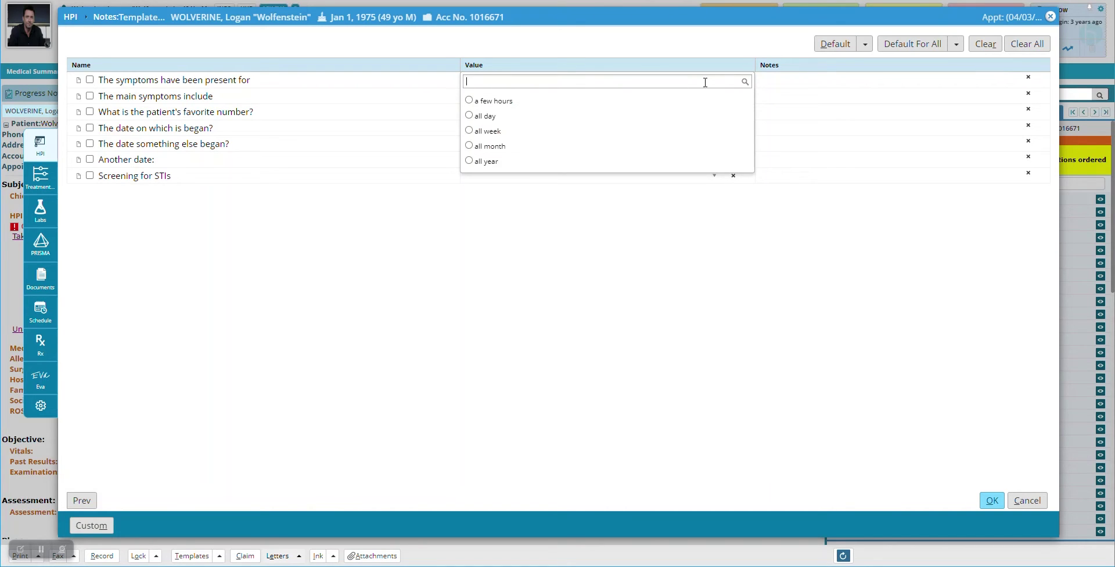
left_click(471, 103)
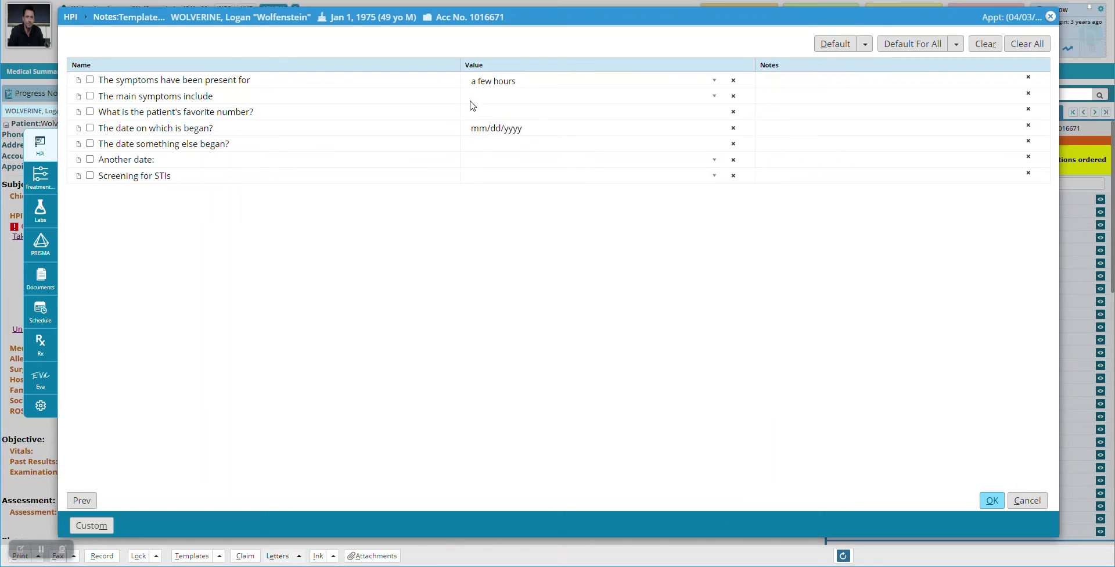
left_click(715, 94)
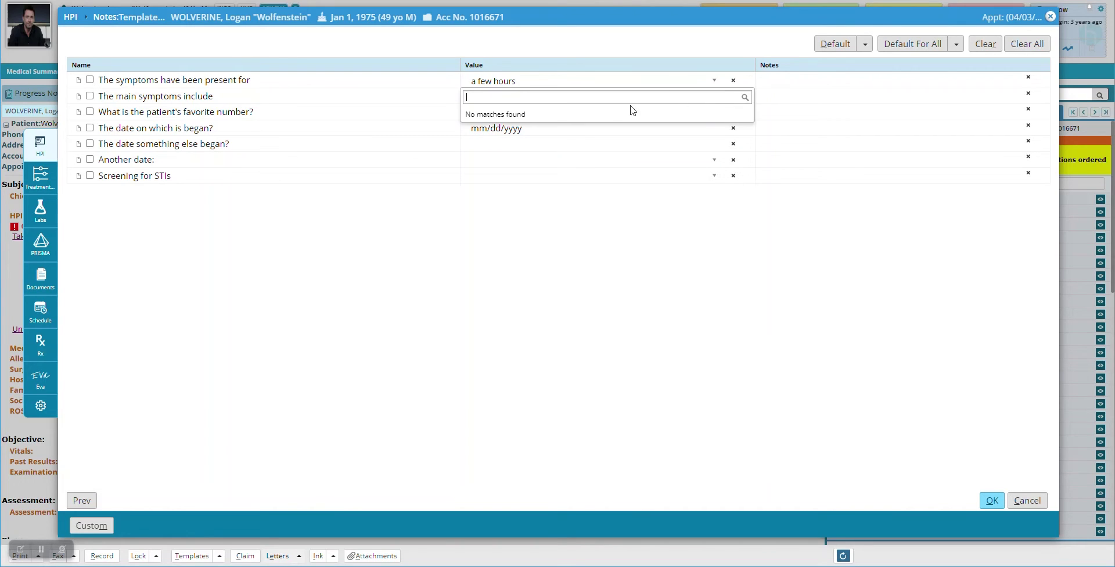
left_click(469, 143)
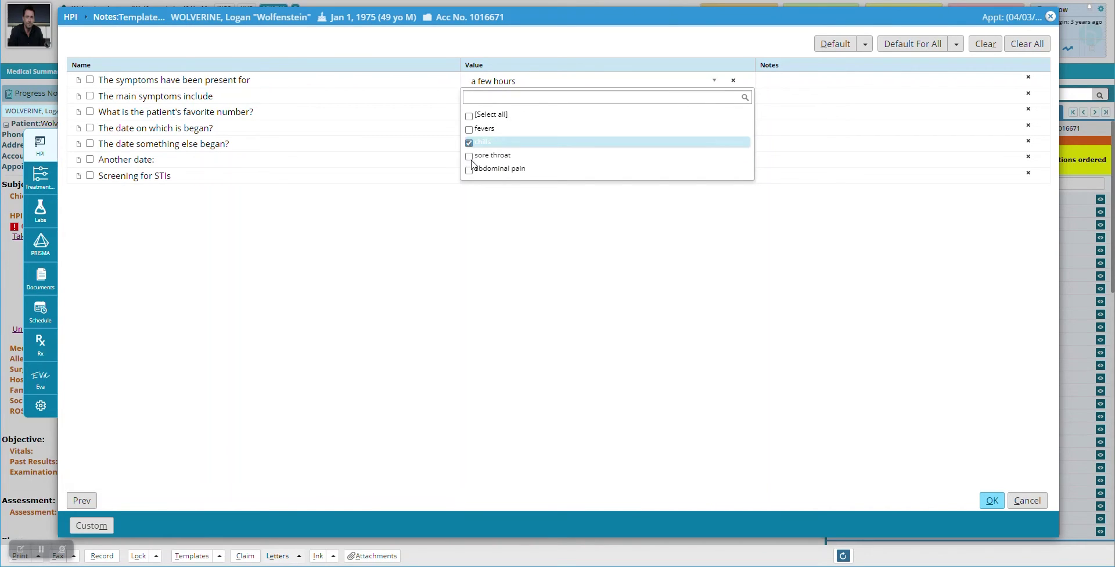
left_click(470, 157)
left_click(515, 221)
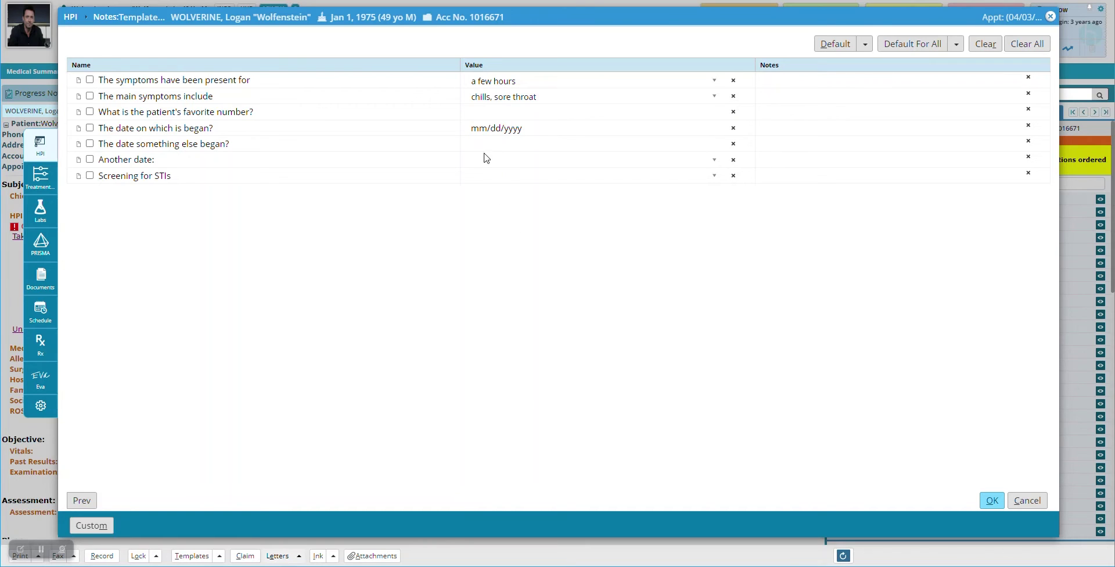
- Enter 101 as the answer to "What is the patient's favorite number?"
left_click(637, 108)
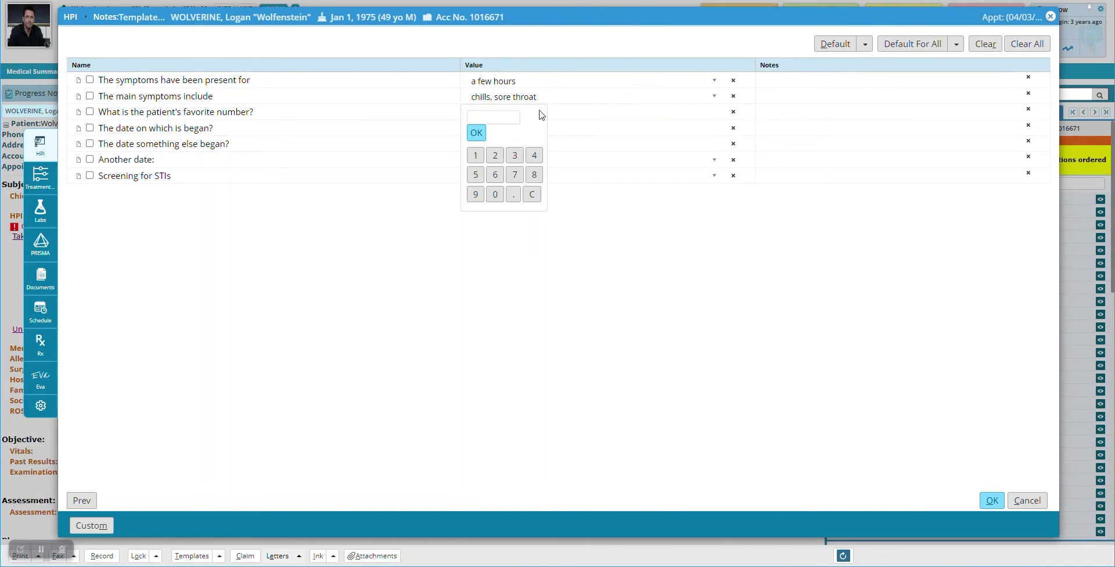
left_click(476, 155)
left_click(495, 194)
left_click(477, 155)
left_click(477, 133)
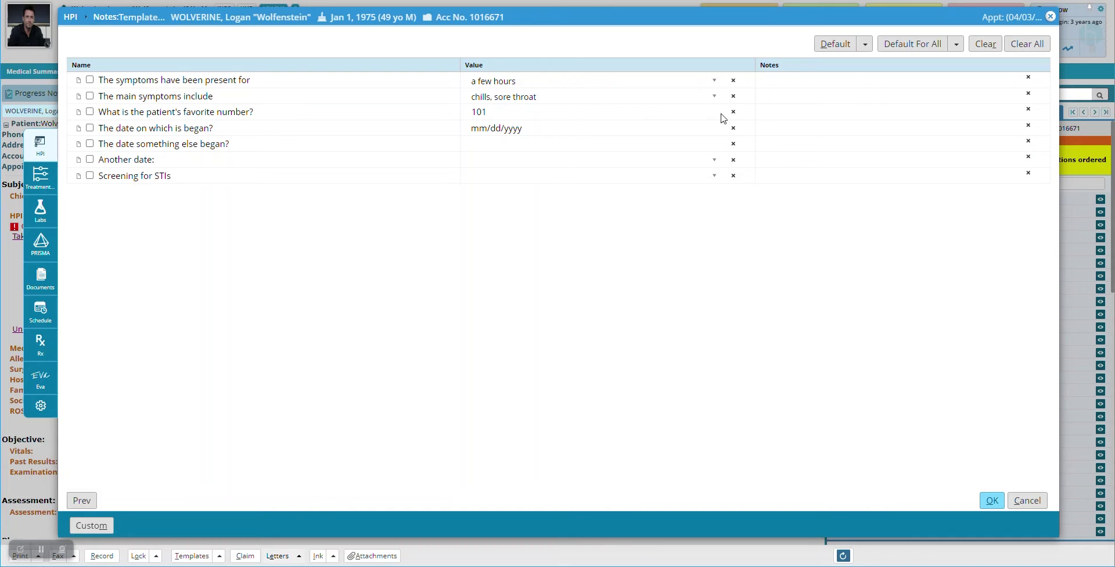
- Clear all answers entered in the "Template examples" questions
left_click(986, 44)
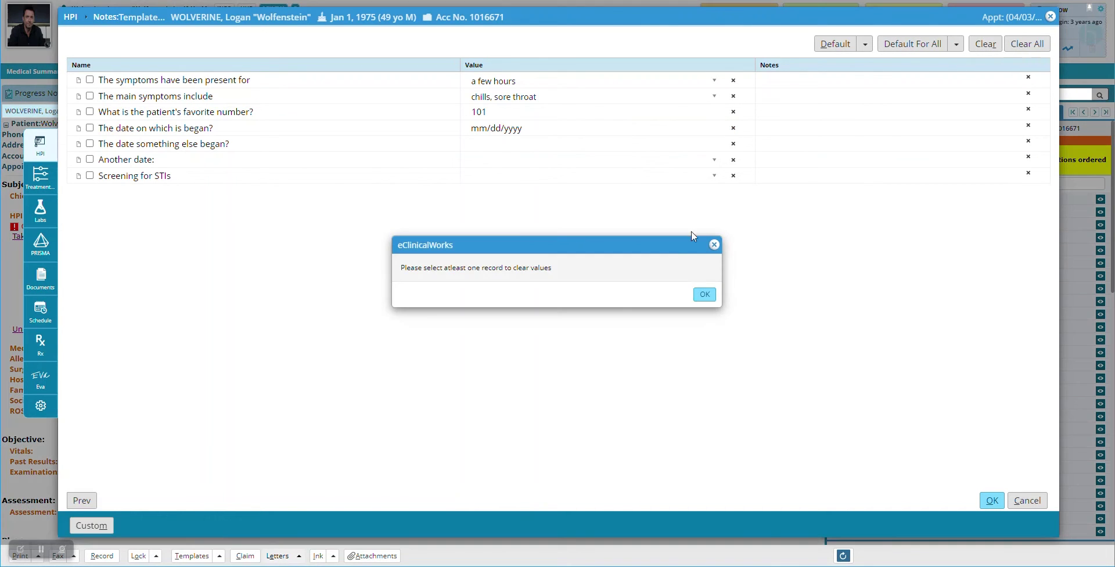
left_click(705, 294)
left_click(1024, 45)
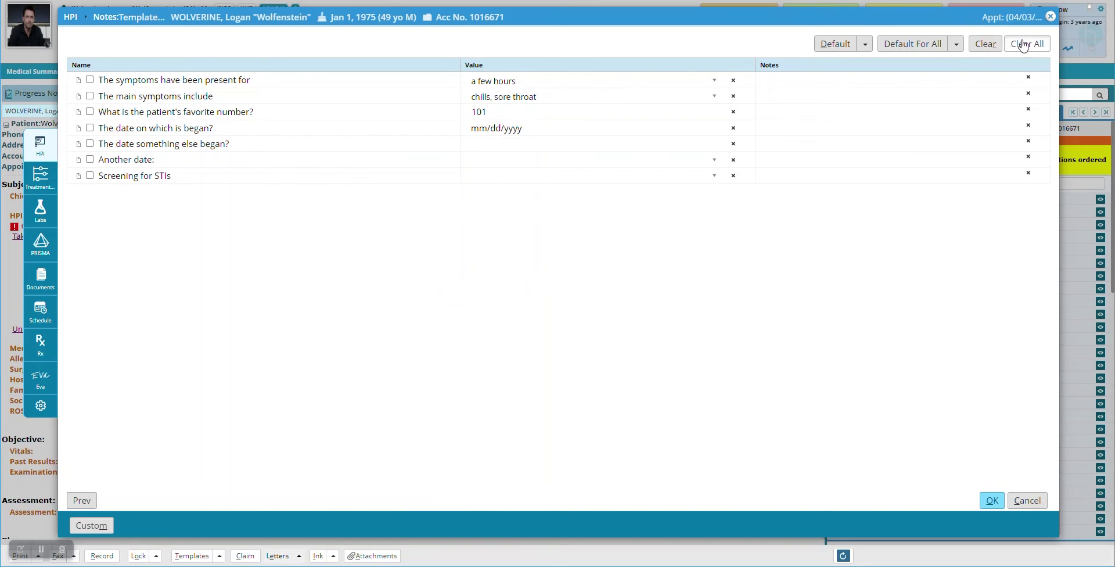
left_click(677, 296)
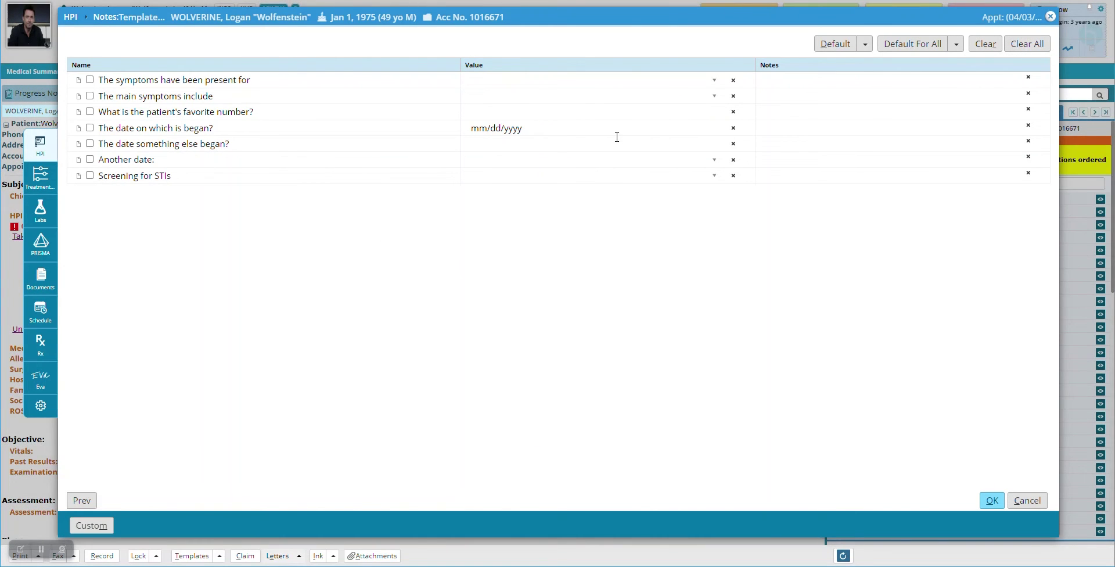
- Set "The symptoms have been present for" to "a few hours", save the answer and return to the progress note
left_click(715, 83)
left_click(470, 101)
left_click(992, 500)
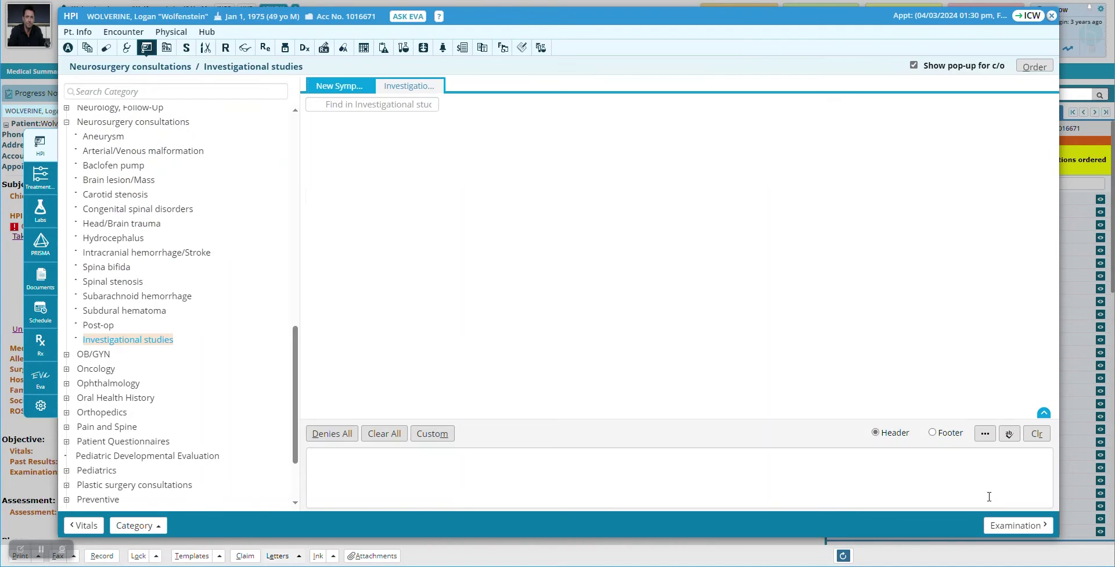
left_click(1053, 13)
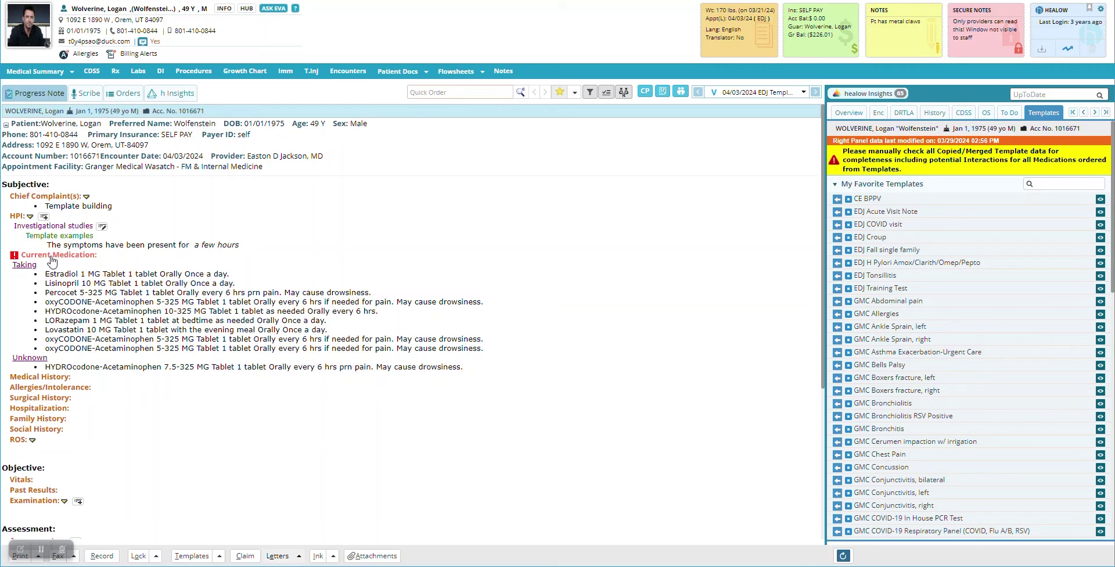
- Open the Click Through form from the Template examples answer in the note and set the symptom duration to "all week"
left_click(172, 246)
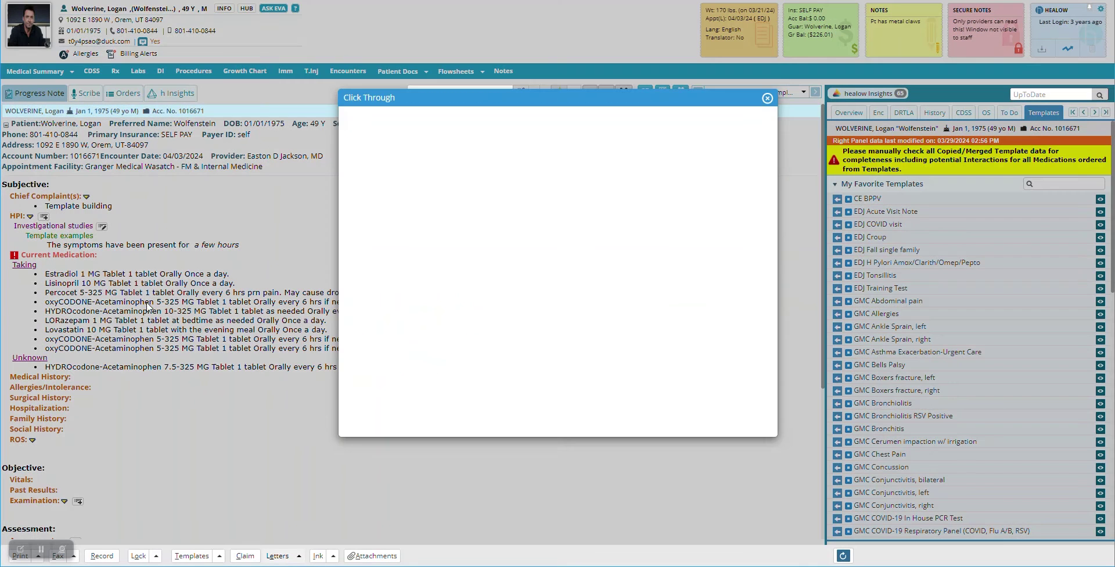
scroll(654, 191, "down", 2)
scroll(654, 191, "up", 2)
left_click(354, 165)
left_click(354, 181)
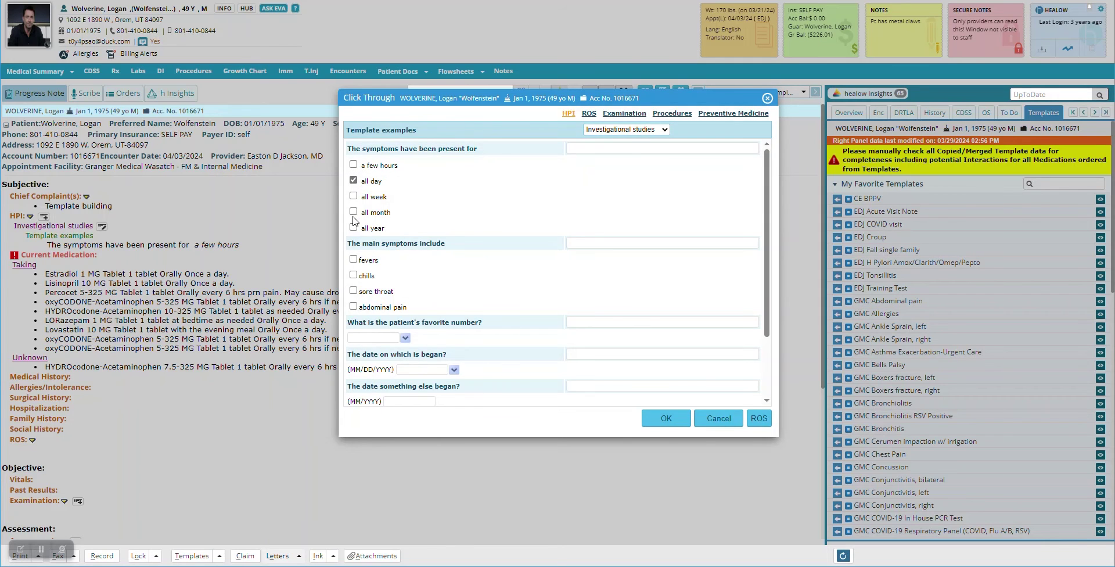
left_click(353, 212)
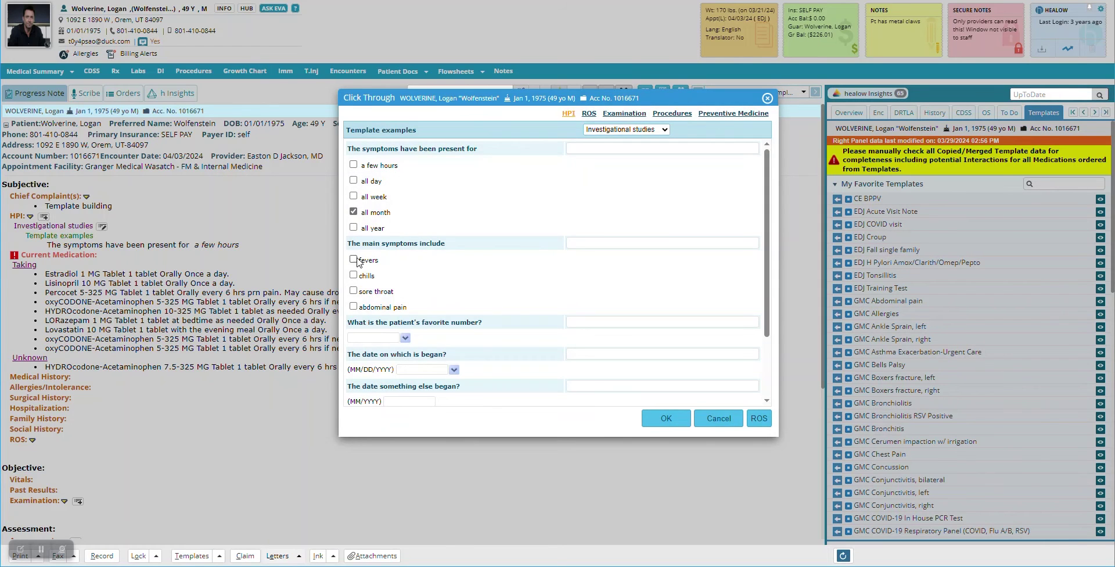
left_click(354, 164)
left_click(354, 180)
left_click(353, 196)
left_click(354, 181)
left_click(353, 196)
- Select fevers, chills and sore throat as the main symptoms, and enter 22 as the patient's favorite number
left_click(353, 275)
left_click(353, 291)
scroll(464, 244, "down", 1)
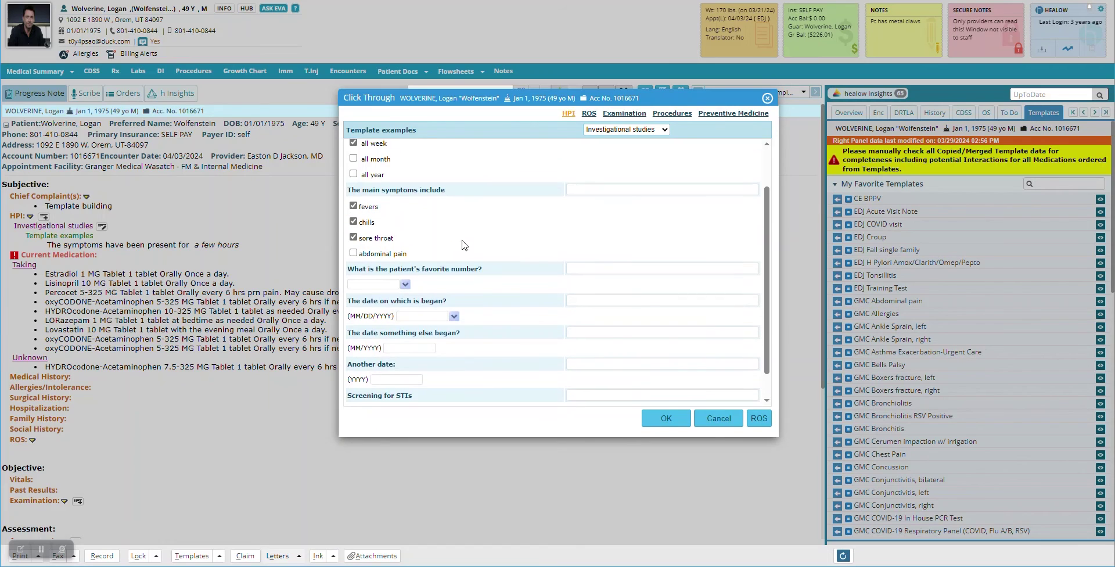
left_click(406, 284)
left_click(380, 315)
left_click(379, 314)
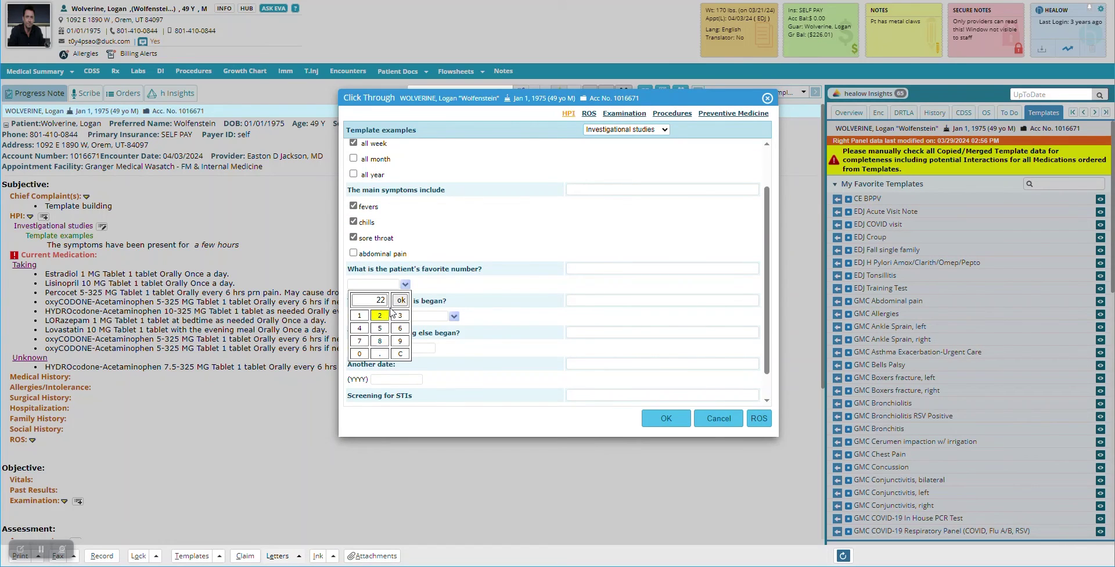
left_click(401, 300)
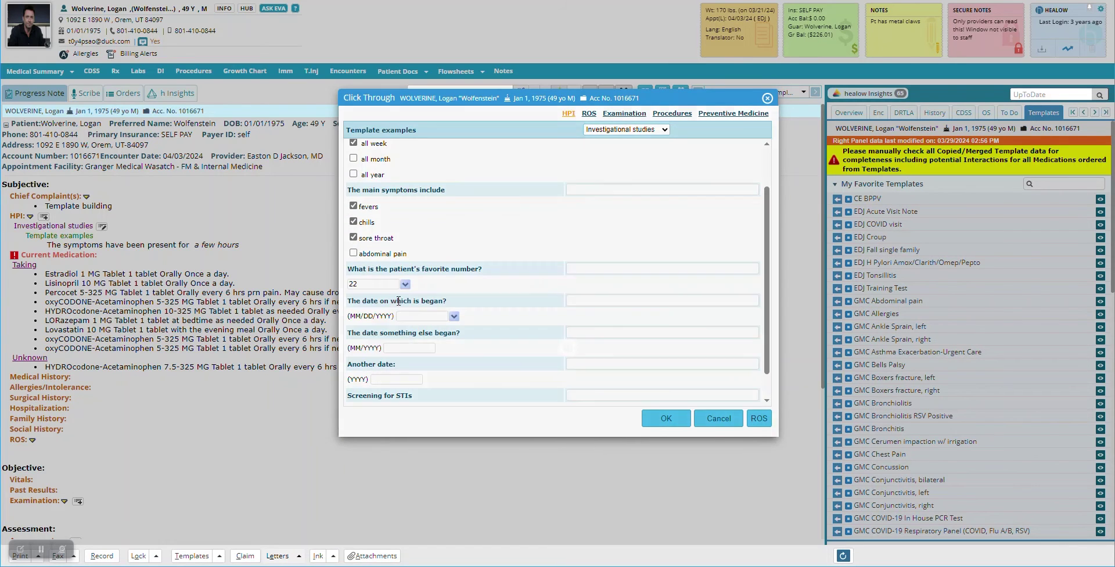
- Fill in the three date questions with 04/02/2024, 06/2024 and 2024 respectively
left_click(454, 317)
left_click(443, 363)
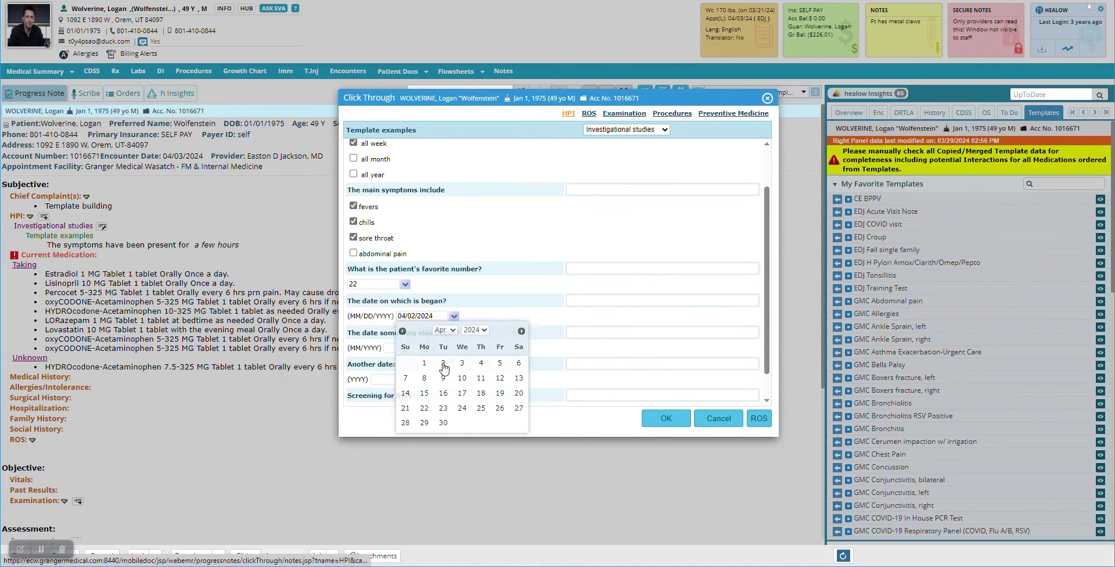
scroll(494, 292, "down", 1)
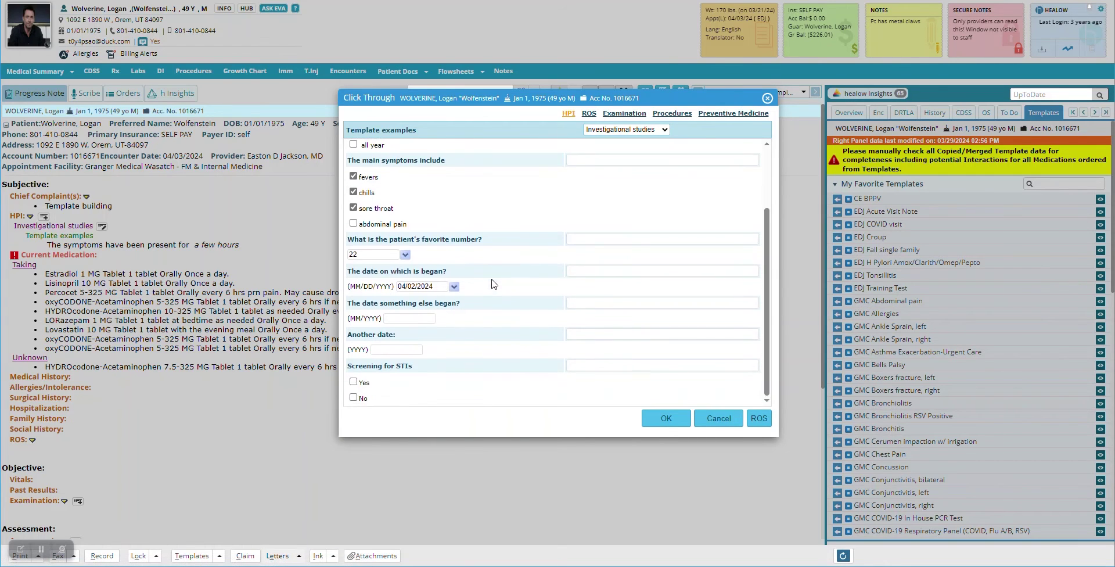
left_click(393, 318)
left_click(480, 314)
left_click(402, 350)
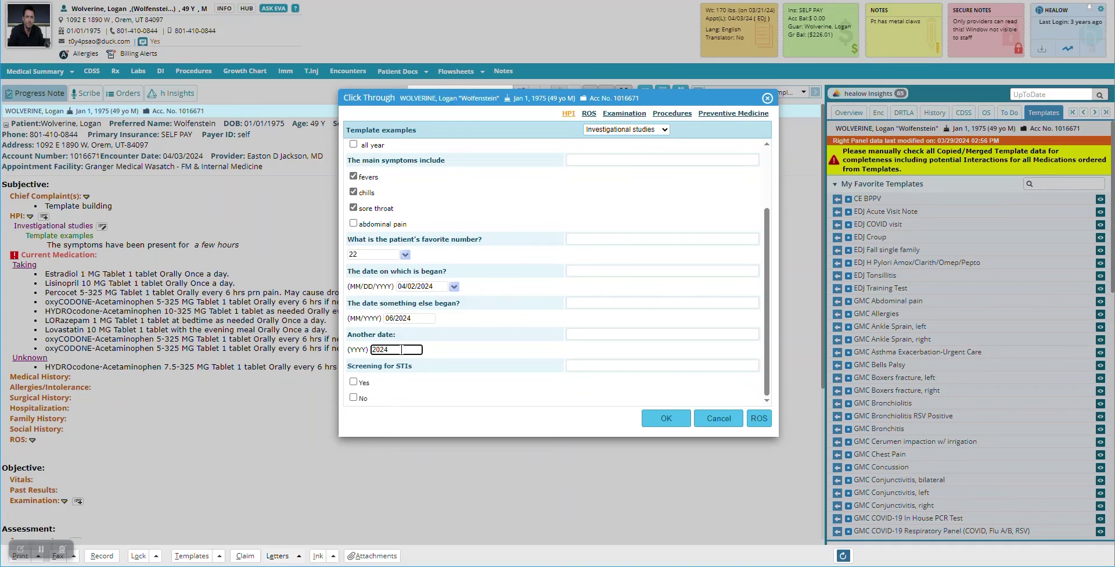
left_click(445, 344)
- Answer Yes to "Screening for STIs" to trigger its child questions
left_click(353, 384)
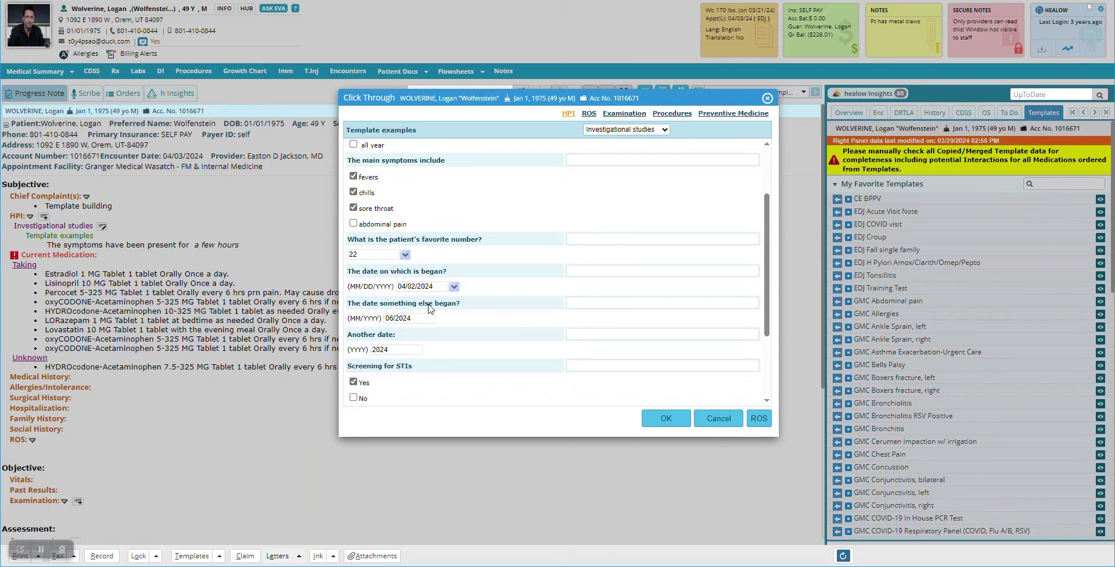
scroll(465, 314, "down", 4)
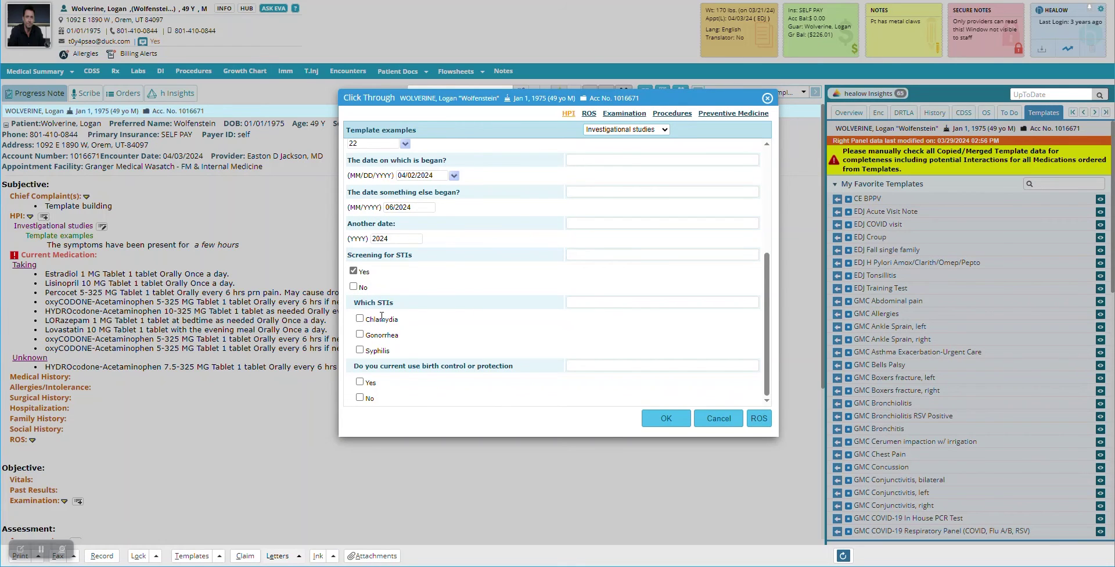
- Select Chlamydia and Gonorrhea under "Which STIs" and answer No to the birth control or protection question
left_click(360, 320)
left_click(359, 381)
left_click(360, 397)
left_click(360, 382)
left_click(360, 397)
left_click(360, 382)
left_click(360, 399)
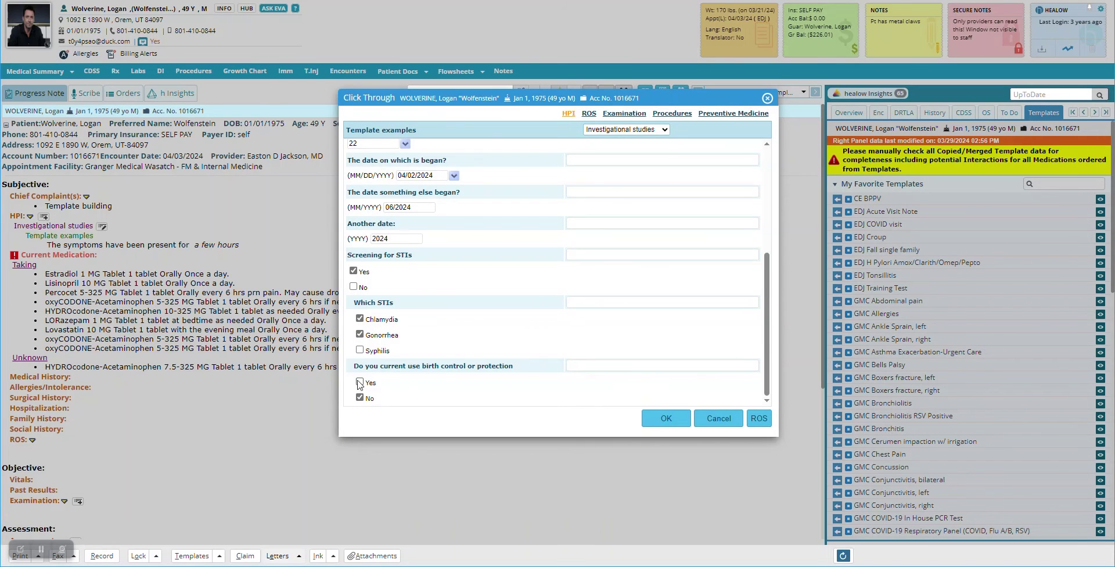
- Change the answer to "Screening for STIs" to No and save the Click Through answers to the note
left_click(354, 287)
scroll(356, 287, "up", 2)
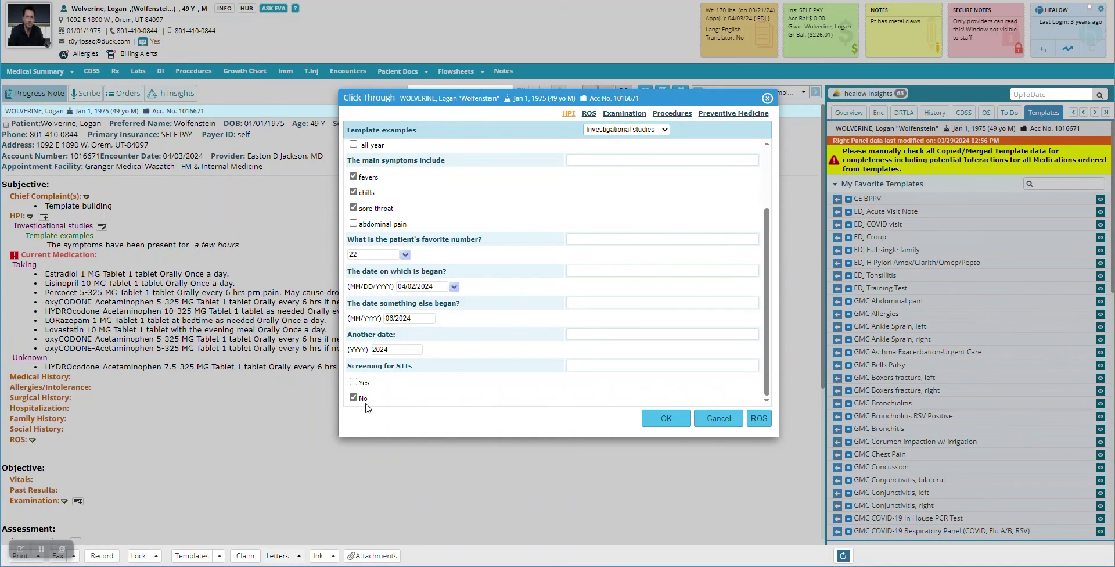
left_click(663, 424)
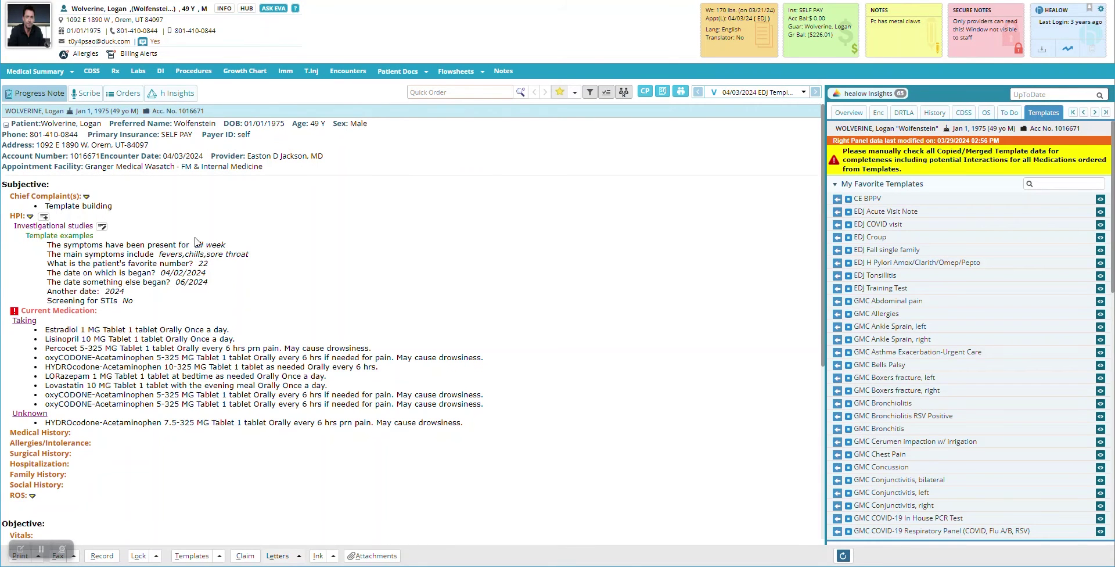
- Open the structured data configuration for the Template examples HPI item and select the "Screening for STIs" question
left_click(73, 239)
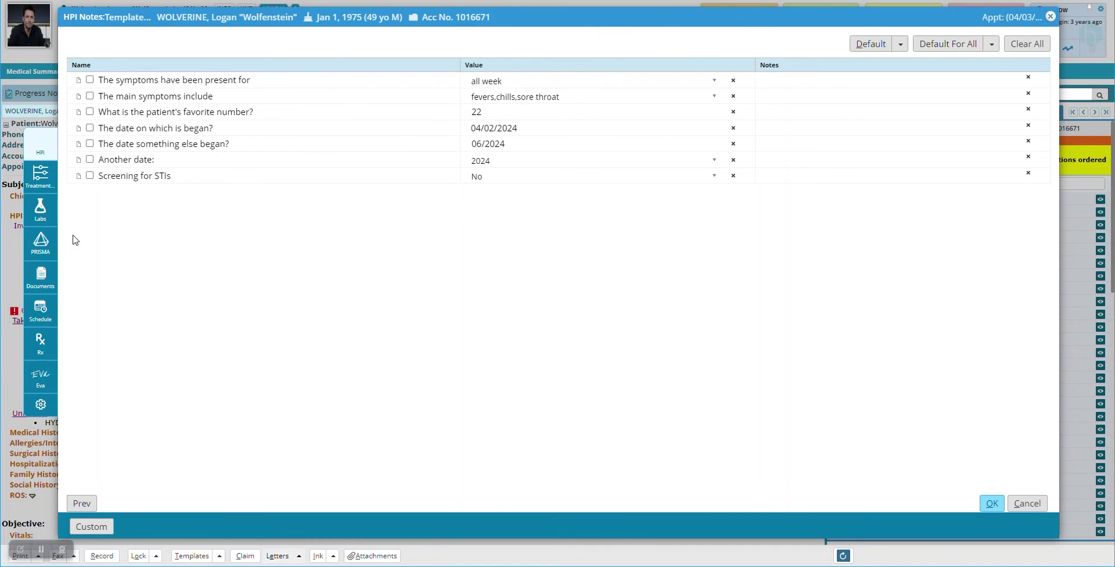
left_click(90, 526)
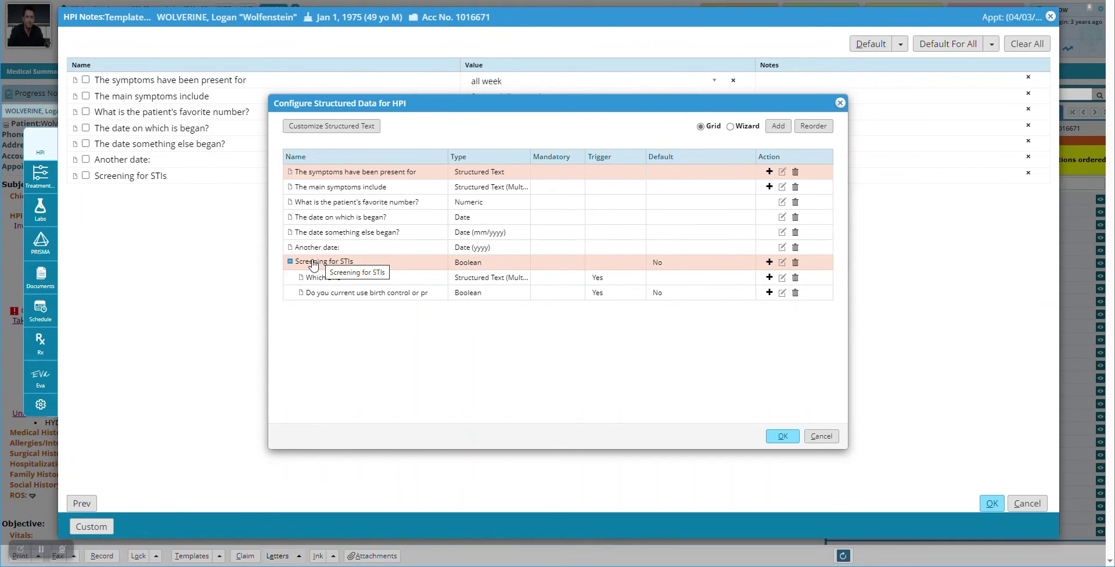
left_click(353, 262)
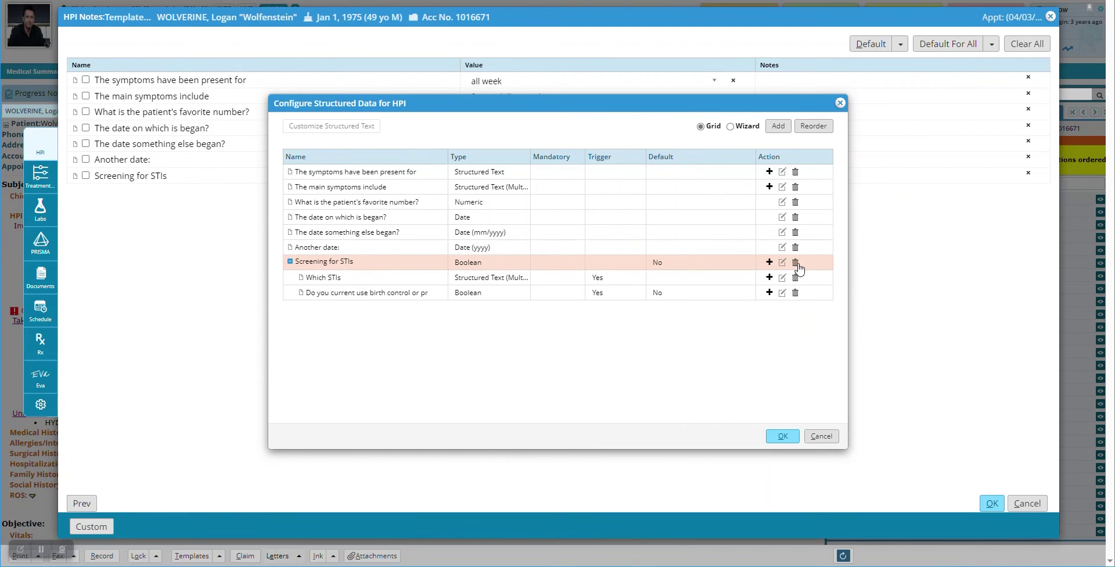
- Add the child question "Would you like to be screened today?" under "Screening for STIs" with type Date and trigger No, and save the configuration
left_click(770, 262)
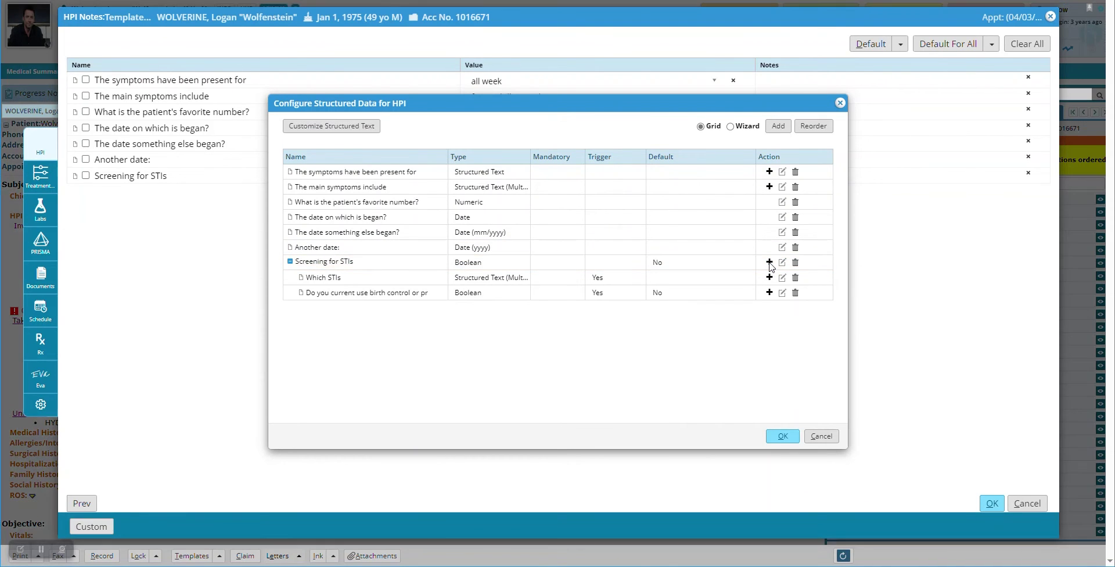
type("Would you like to be screened too")
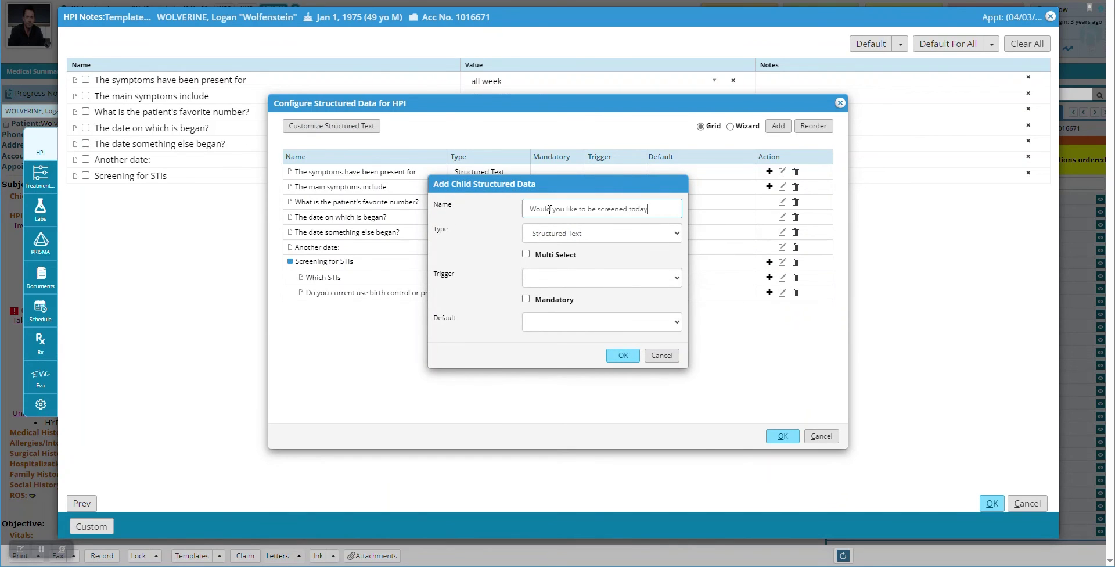
left_click(629, 236)
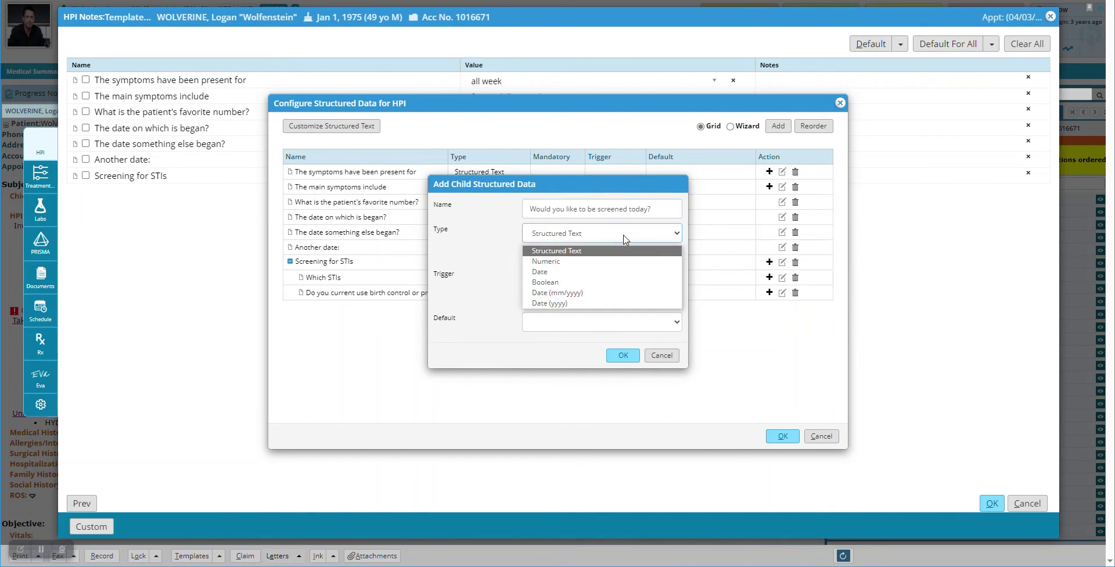
left_click(568, 273)
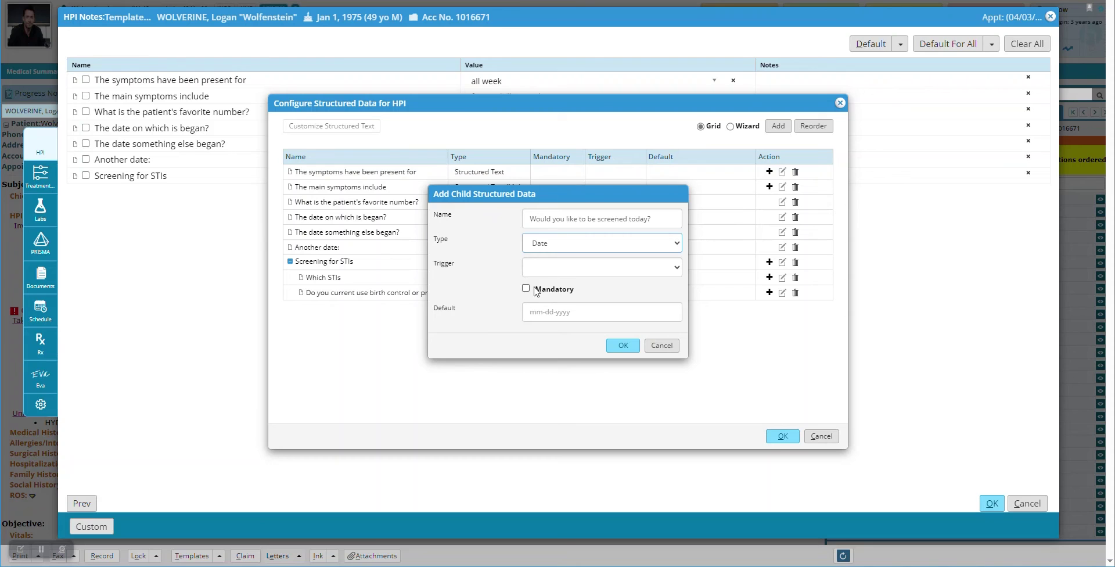
left_click(545, 269)
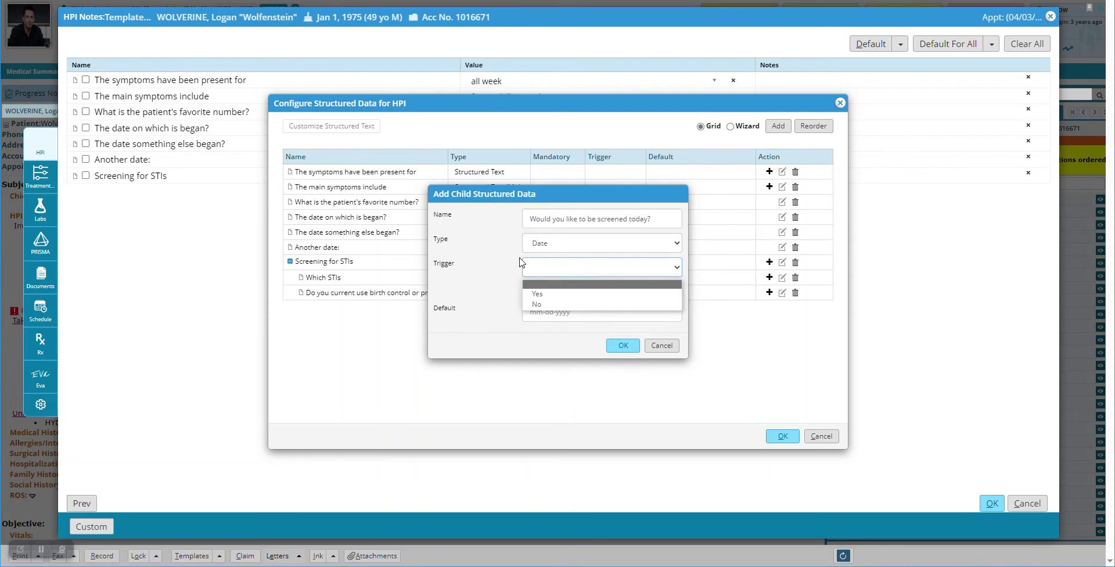
left_click(538, 305)
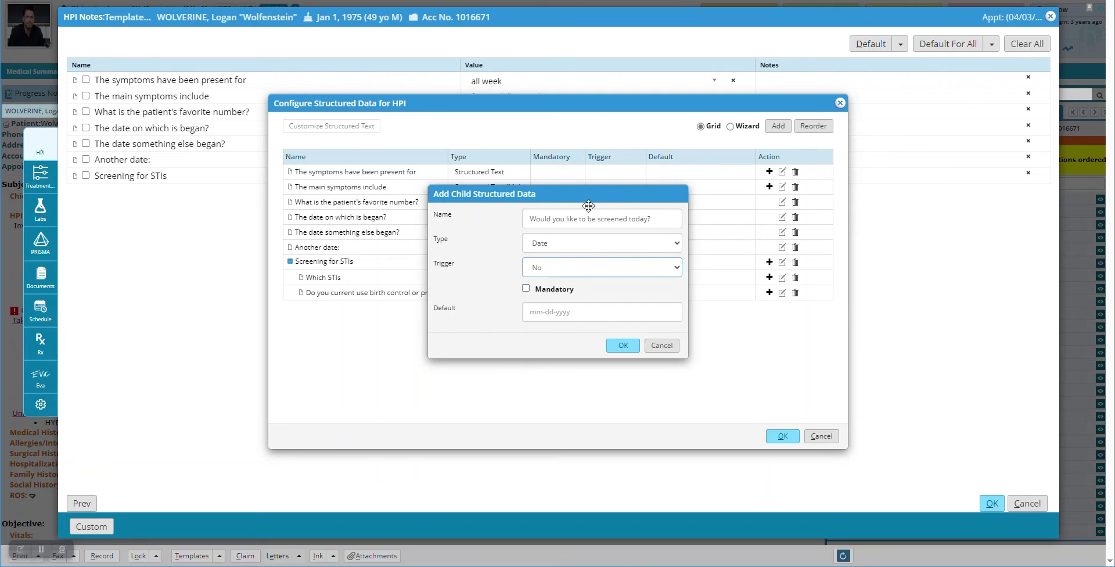
left_click(622, 347)
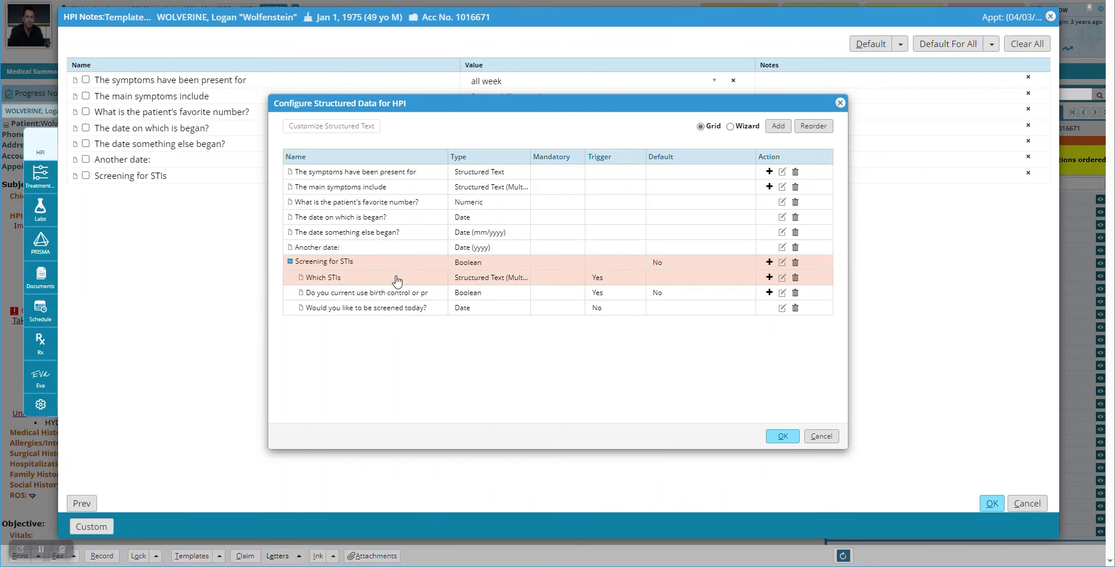
left_click(779, 437)
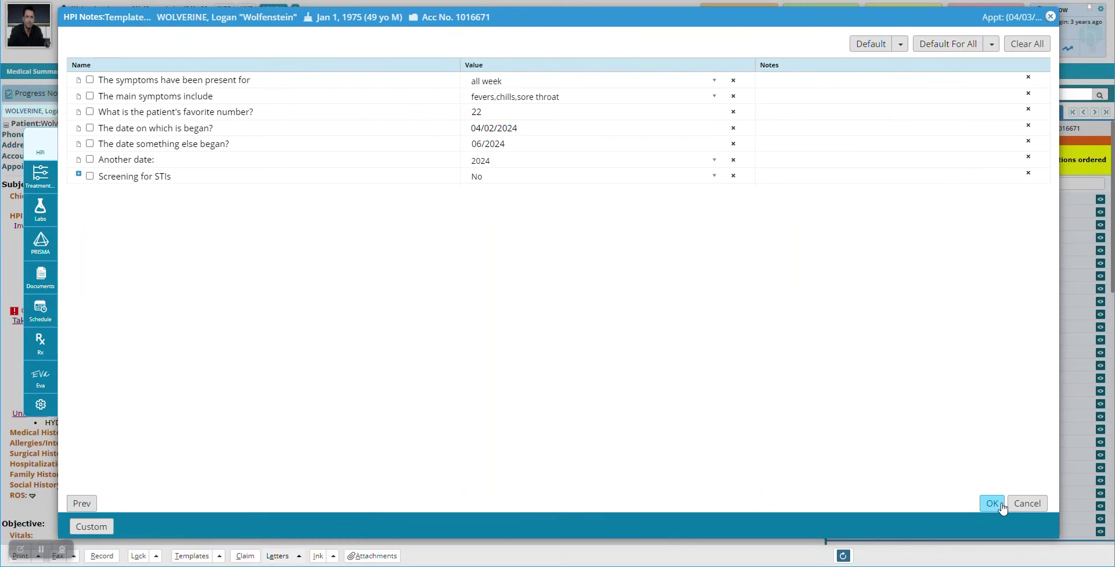
left_click(989, 504)
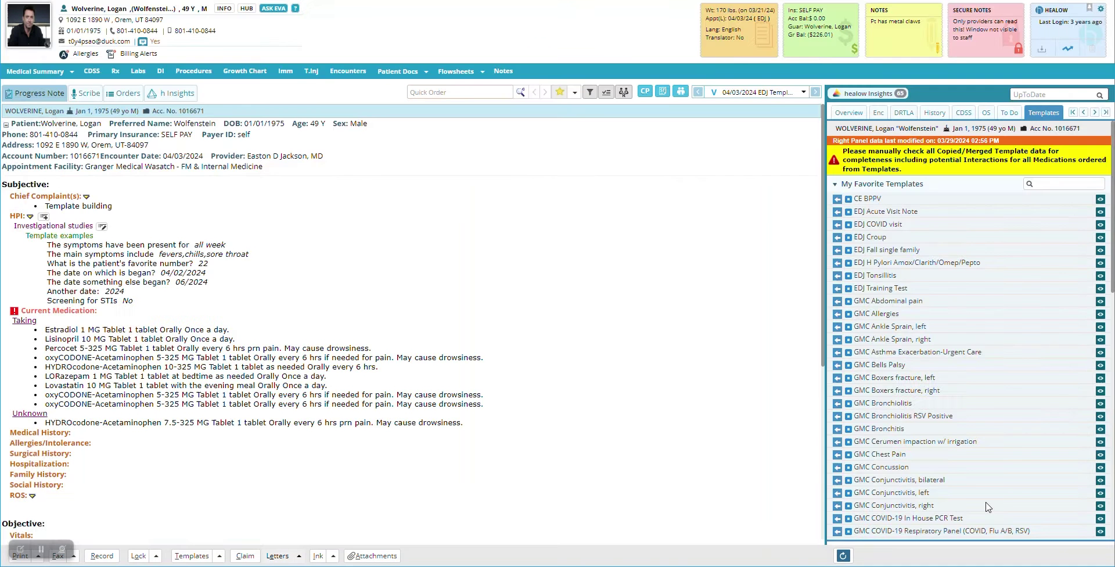
- Test the Yes and No triggers of "Screening for STIs" and the child question's date picker in the Click Through form, and discard the changes
left_click(183, 266)
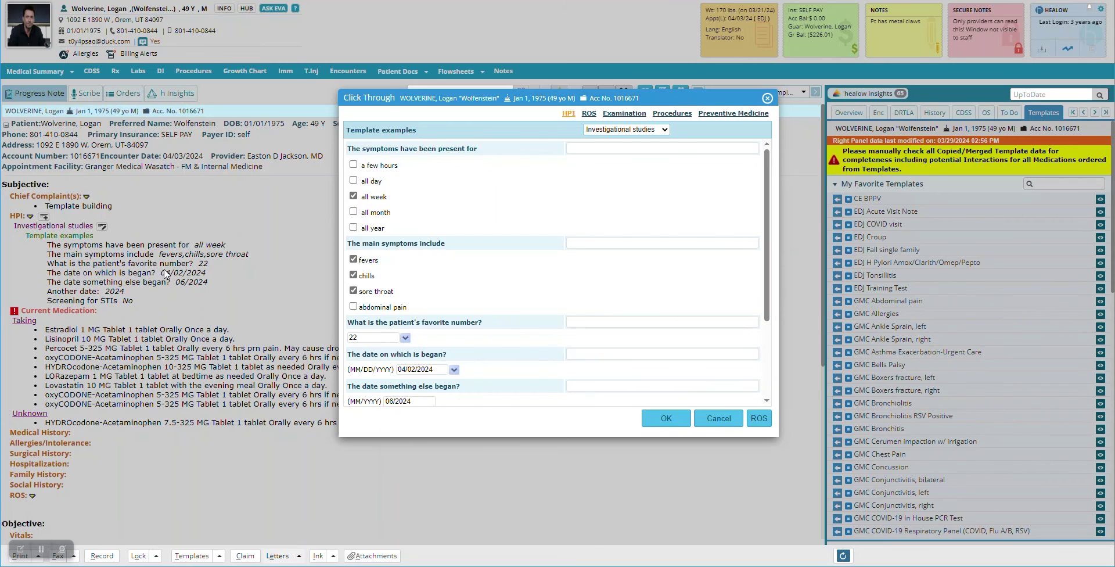
scroll(568, 244, "down", 4)
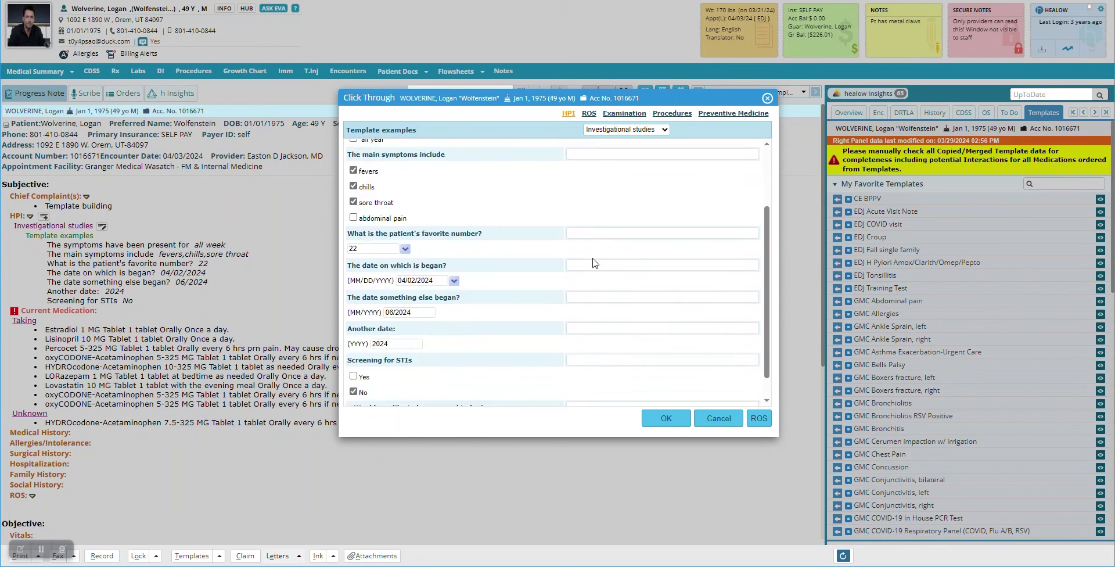
left_click(353, 351)
scroll(359, 348, "down", 3)
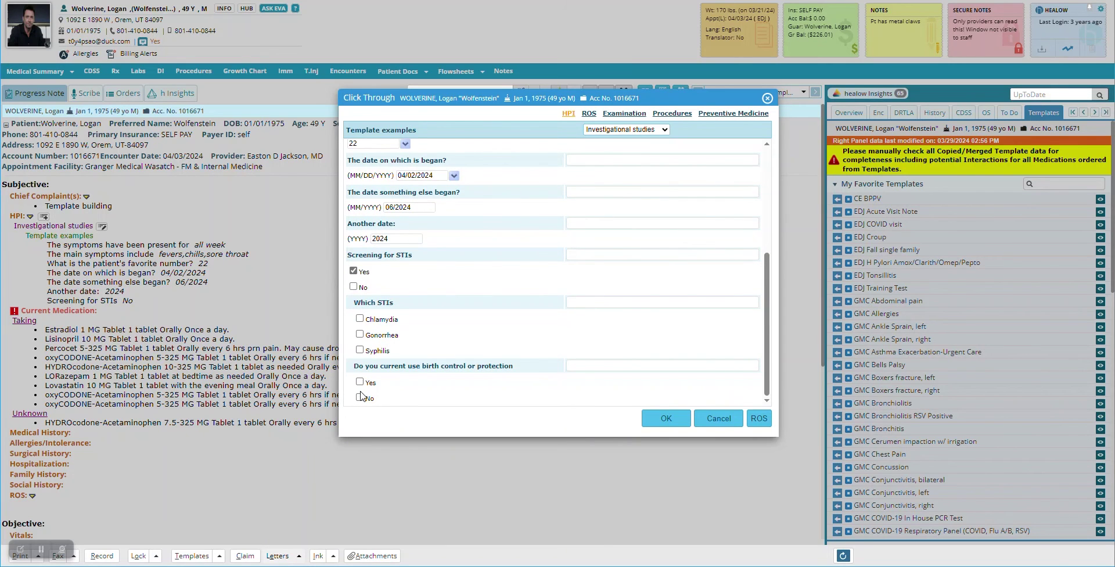
left_click(353, 287)
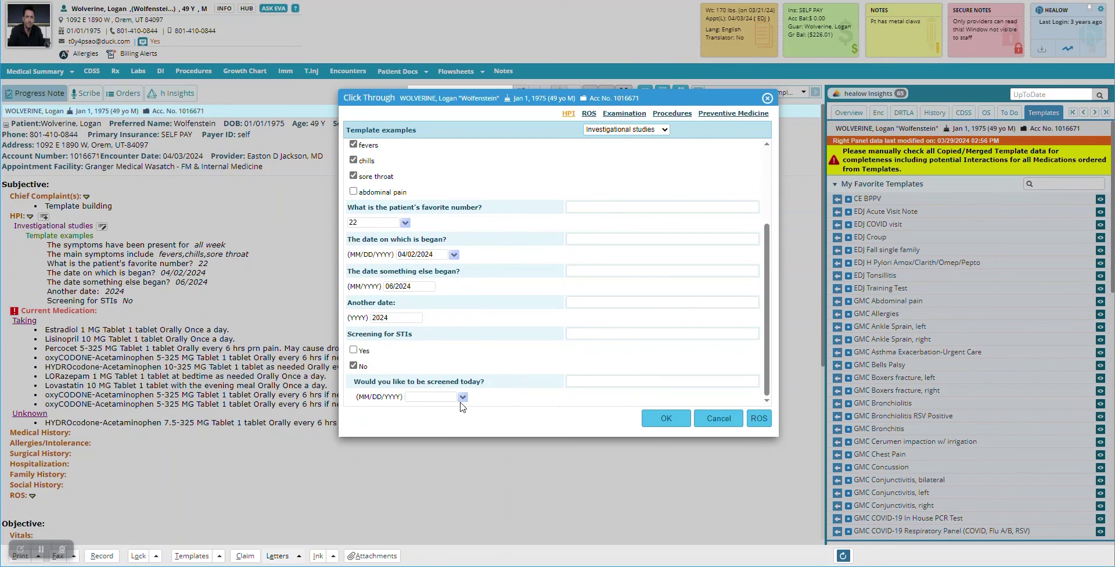
left_click(463, 397)
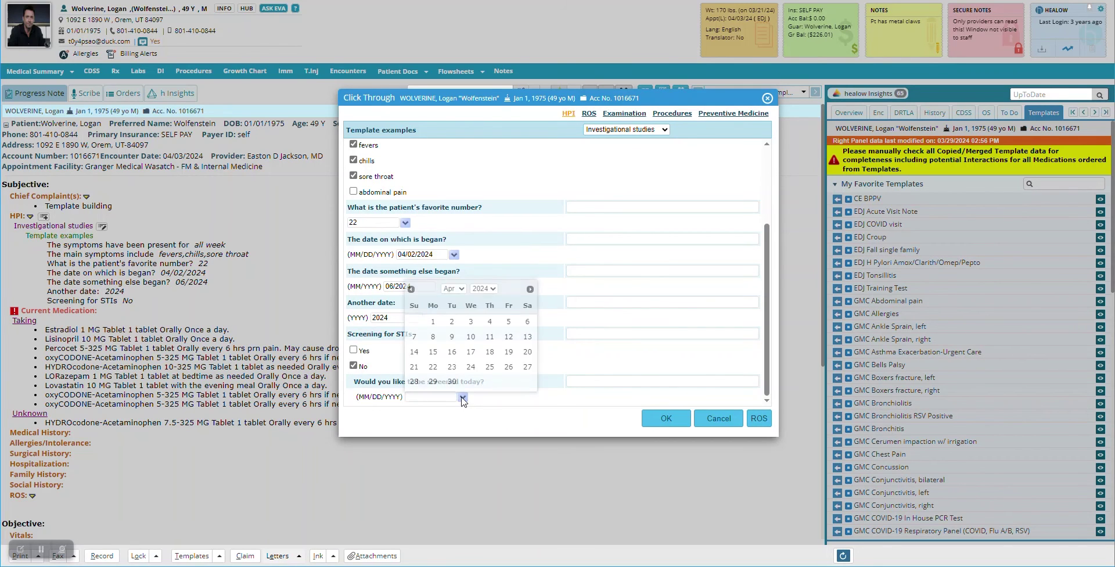
left_click(720, 419)
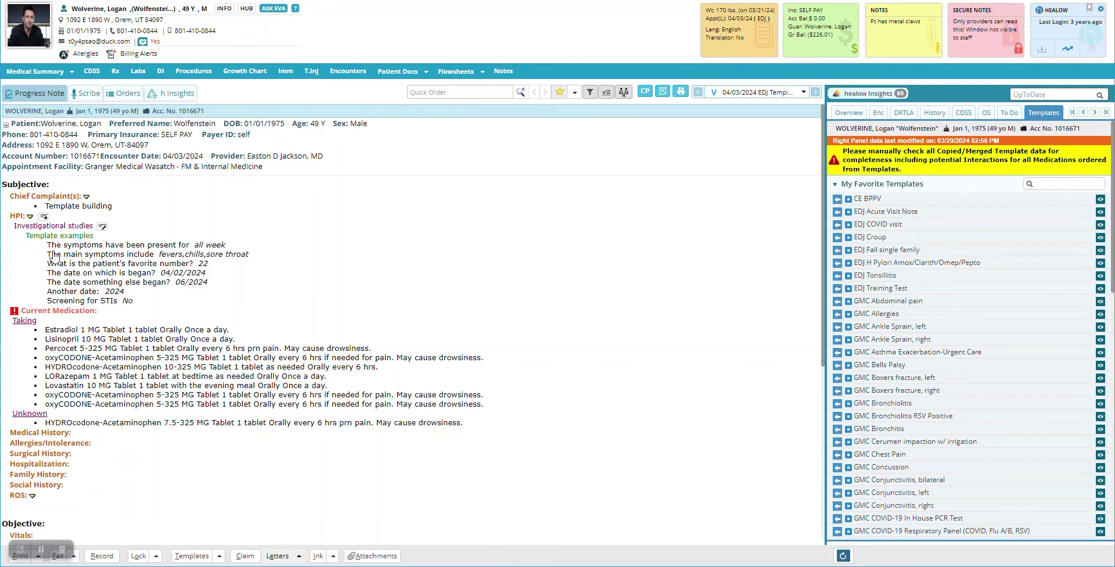
- Expand "Screening for STIs" in the Template examples HPI notes and reopen the structured data configuration
left_click(73, 236)
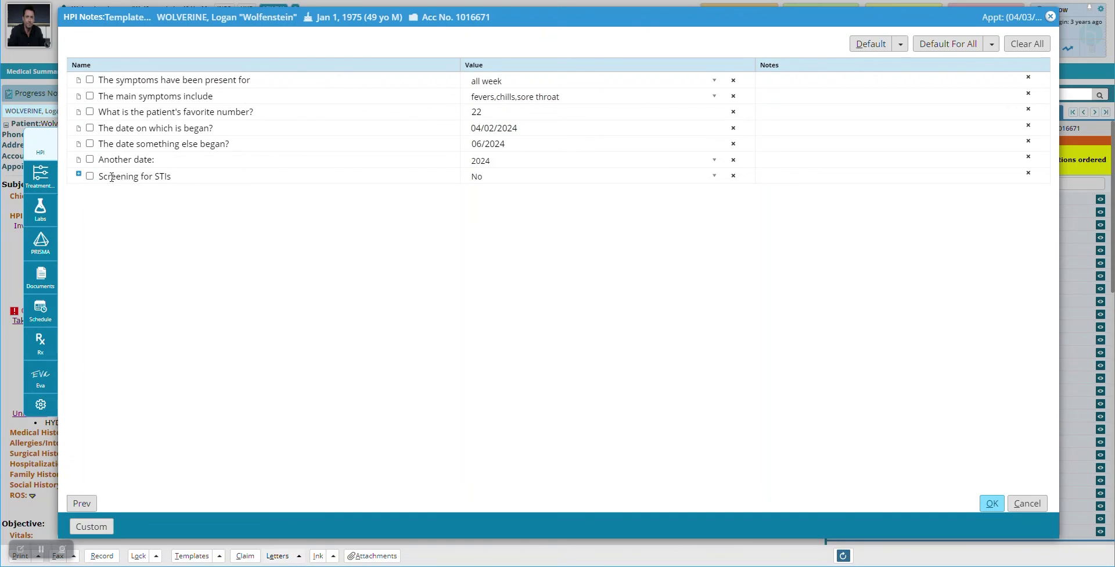
left_click(79, 174)
left_click(93, 526)
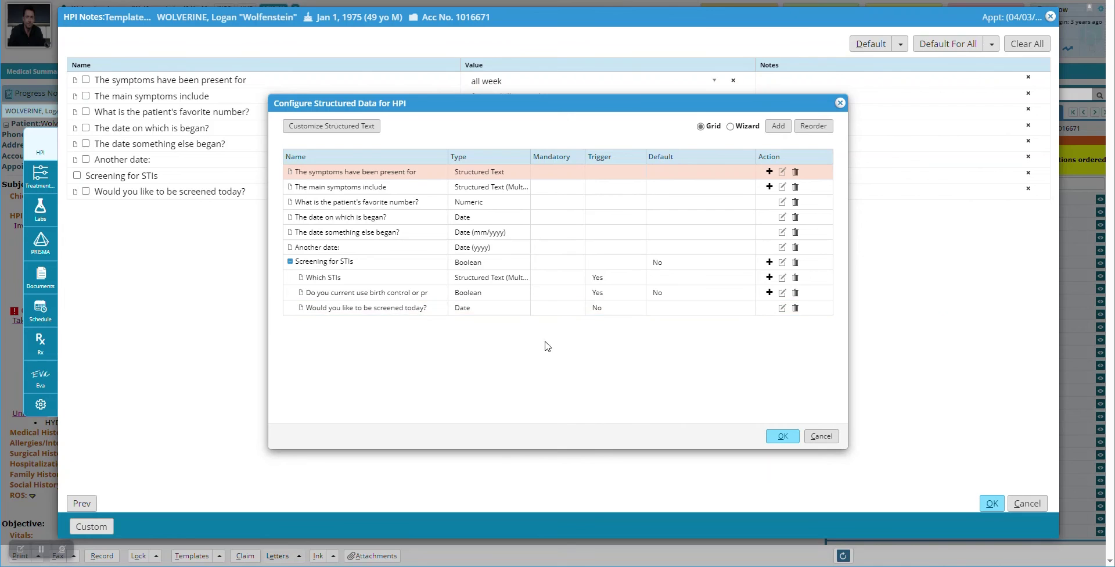
- Change the type of the child question "Would you like to be screened today?" to Boolean and save the configuration and HPI notes
left_click(782, 308)
left_click(578, 251)
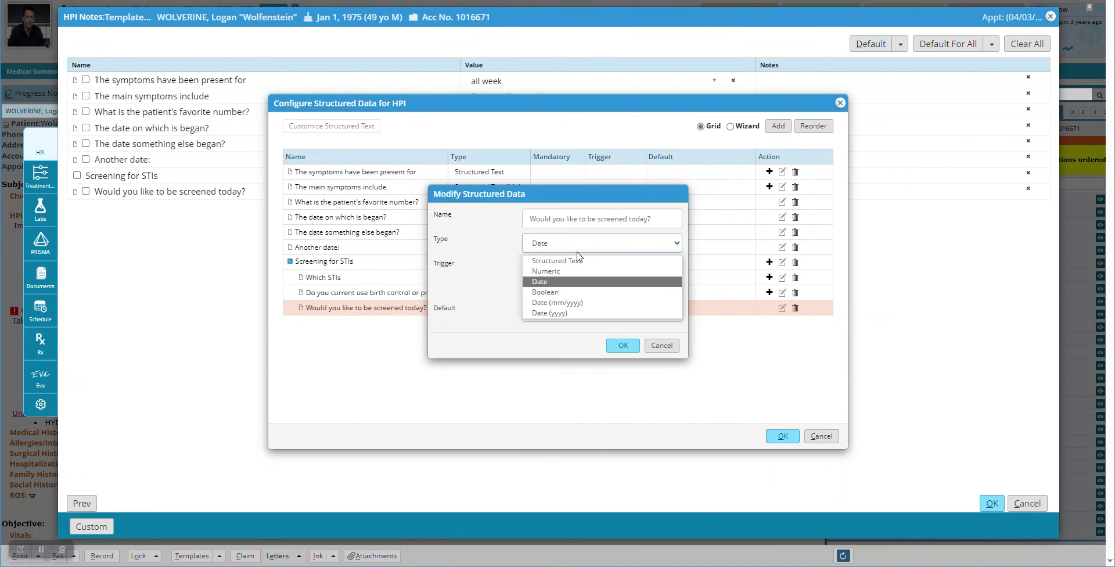
left_click(552, 292)
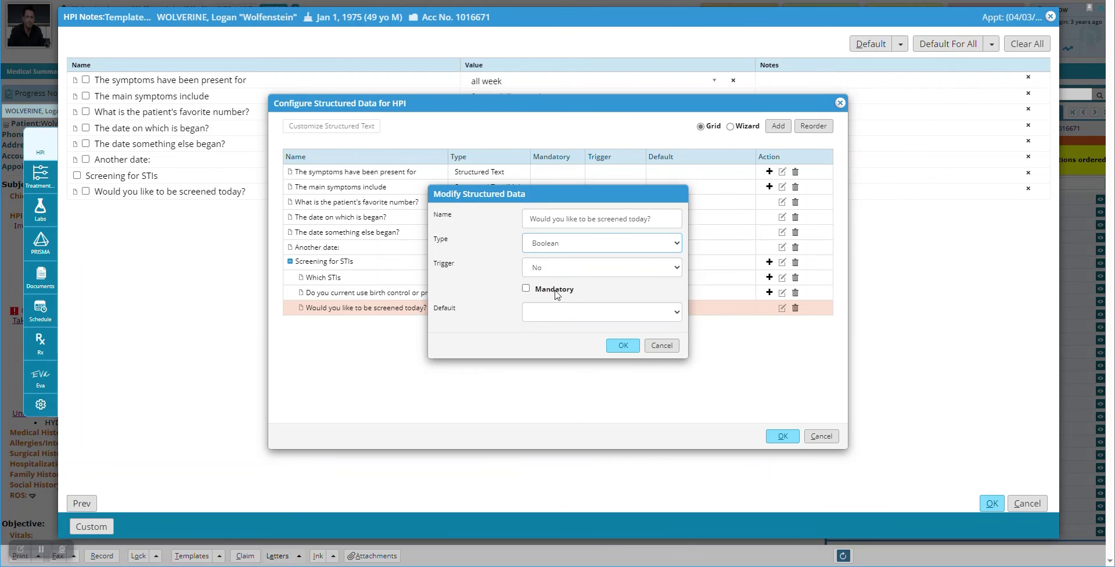
left_click(624, 347)
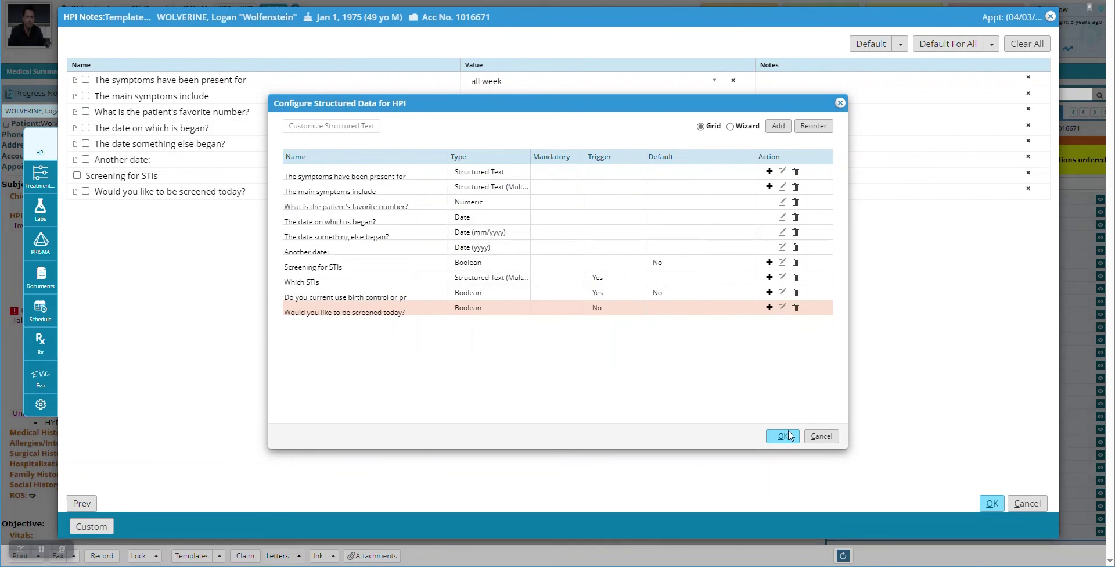
left_click(784, 438)
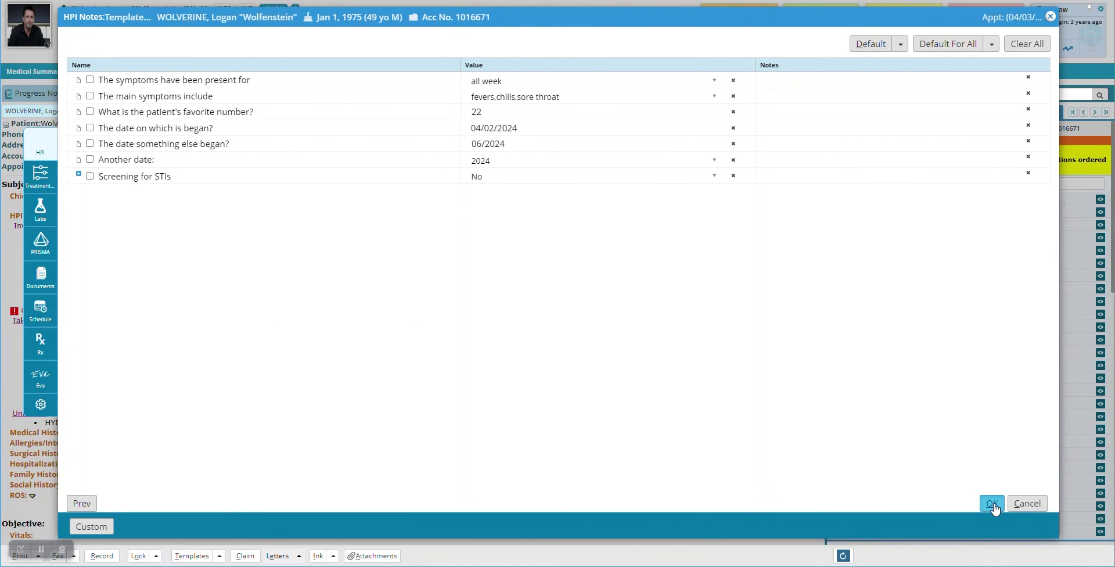
left_click(991, 503)
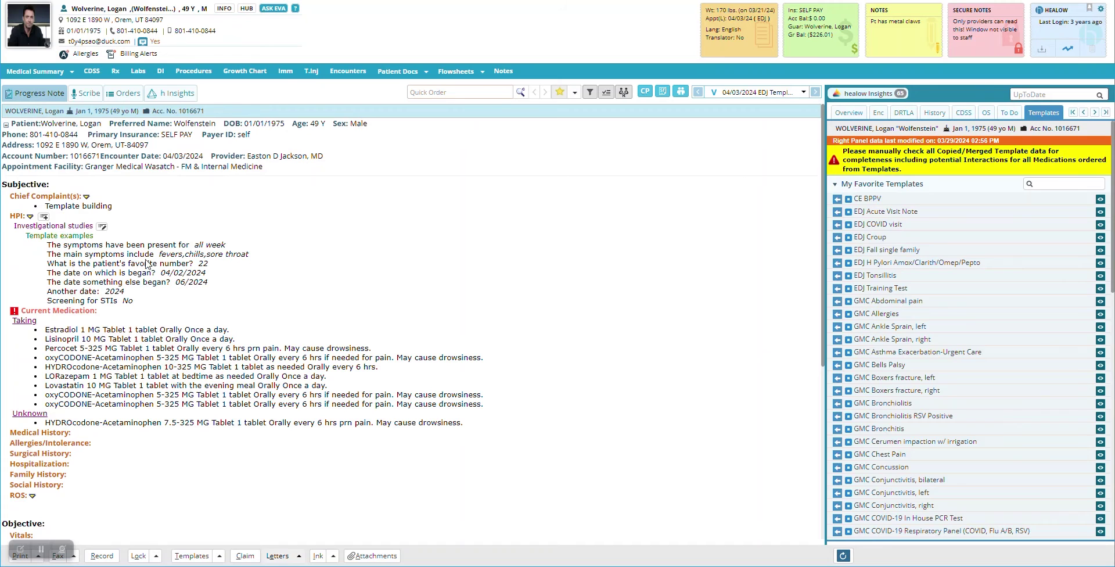
- Open the Click Through form from the note and switch "Screening for STIs" to Yes to check its child questions
left_click(126, 289)
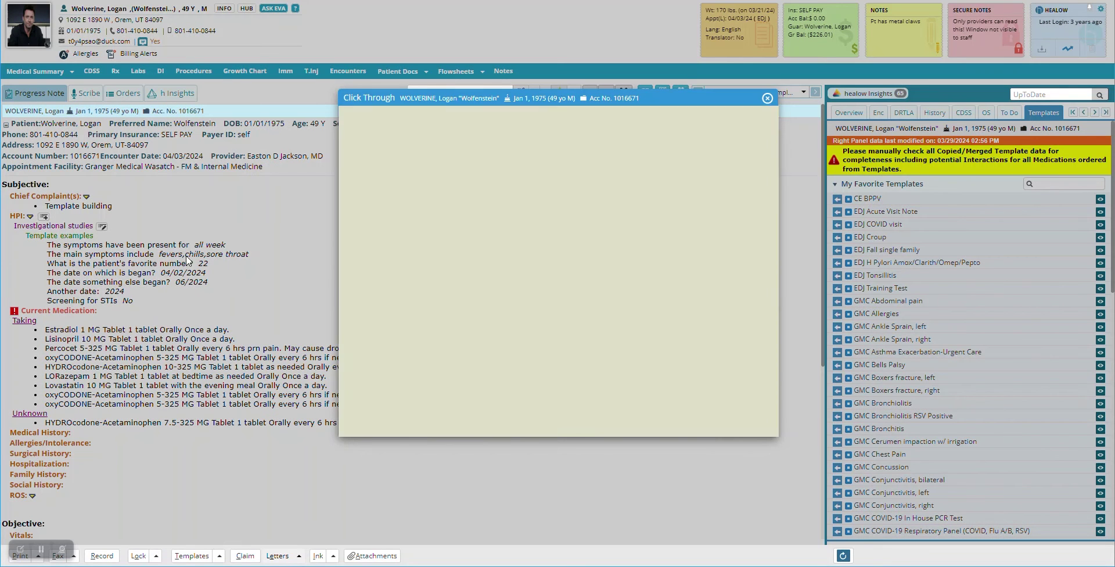
scroll(418, 290, "down", 3)
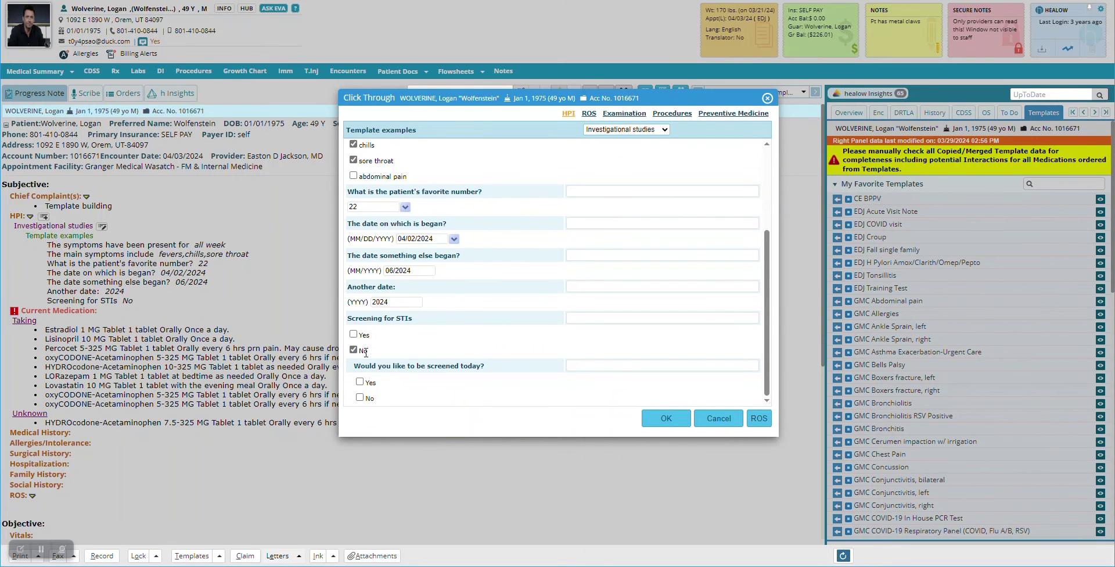
left_click(353, 335)
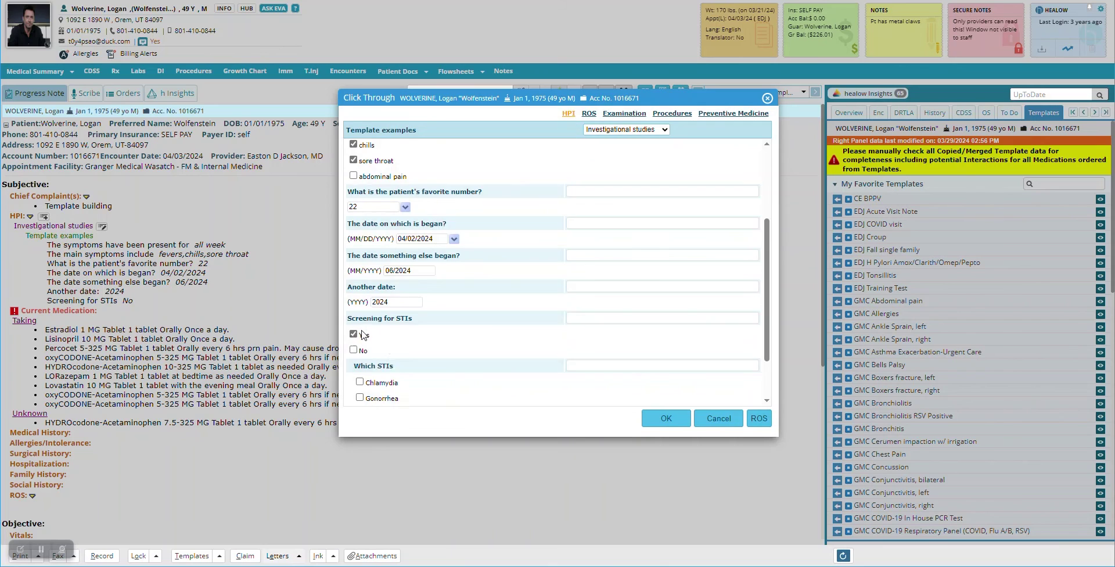
scroll(356, 337, "down", 2)
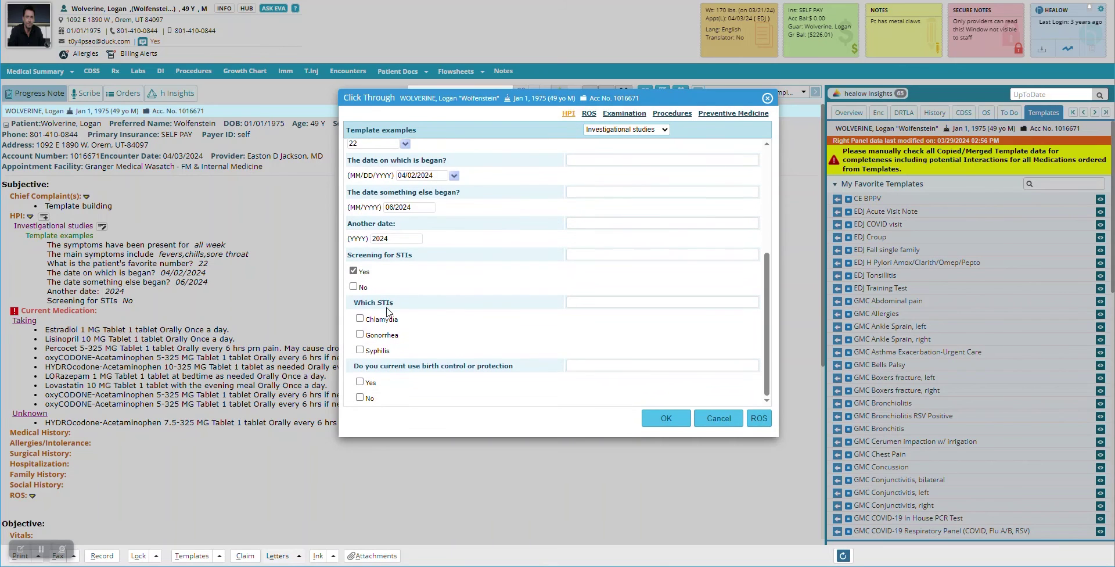
- Answer No to both "Screening for STIs" and "Would you like to be screened today?", and save the answers to the note
left_click(354, 287)
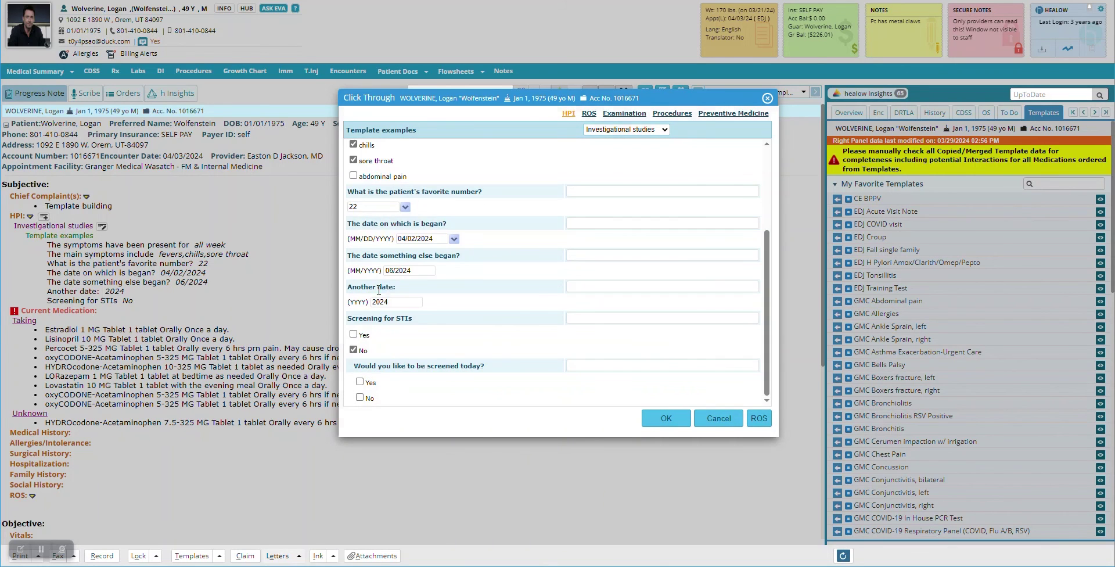
left_click(360, 397)
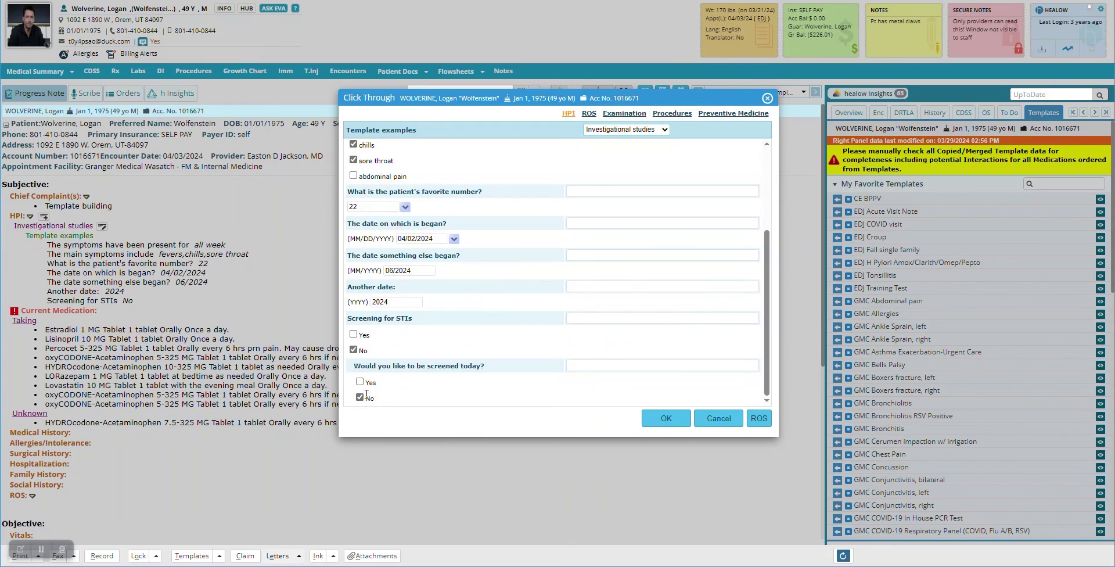
left_click(652, 419)
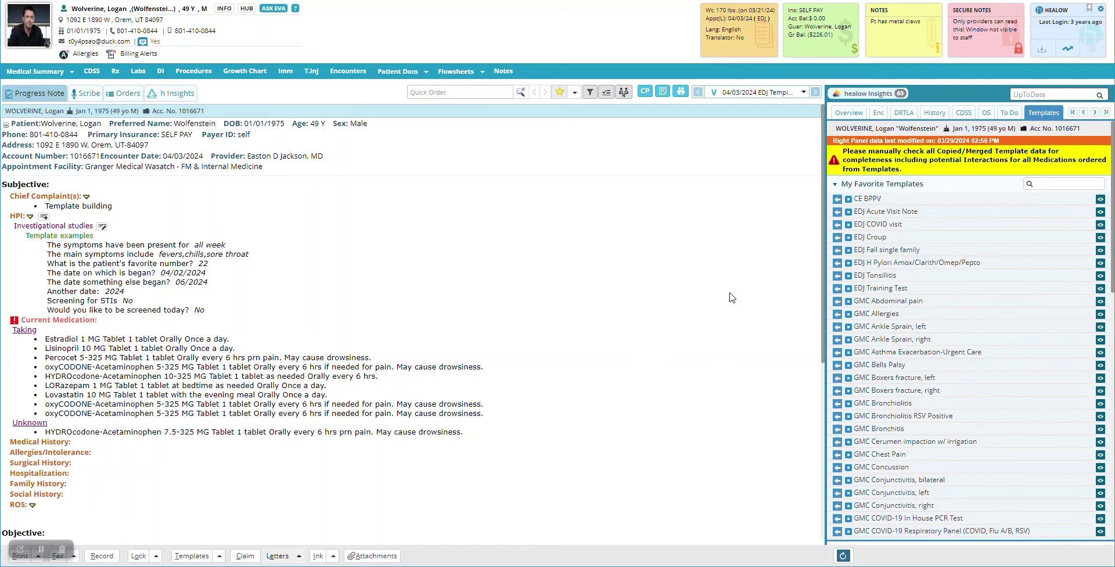
- Merge the favorite template "GMC UTI with hematuria" into the progress note
scroll(948, 336, "down", 10)
scroll(952, 334, "down", 1)
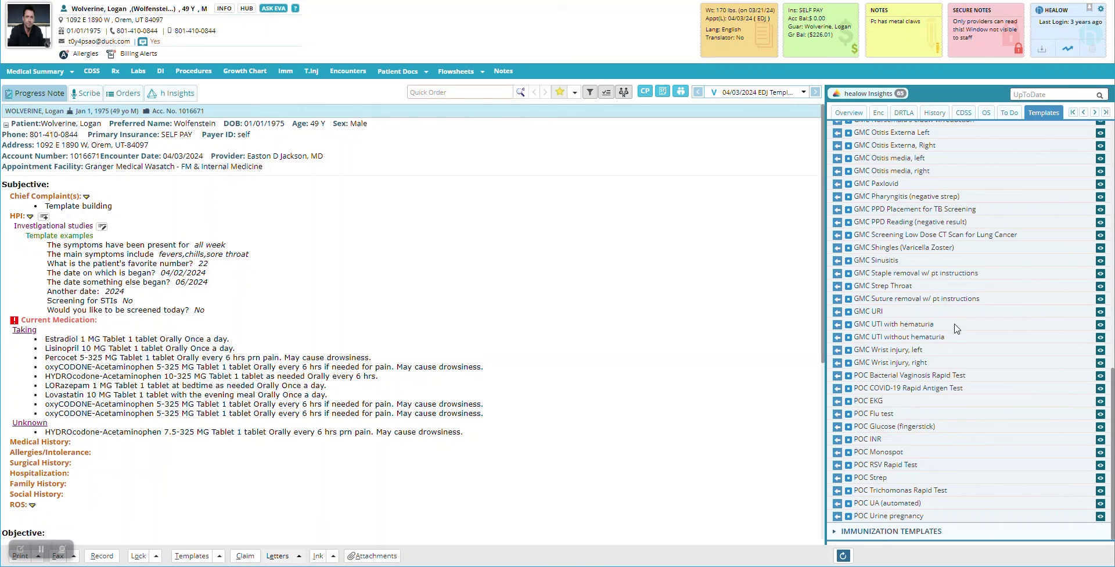
left_click(838, 325)
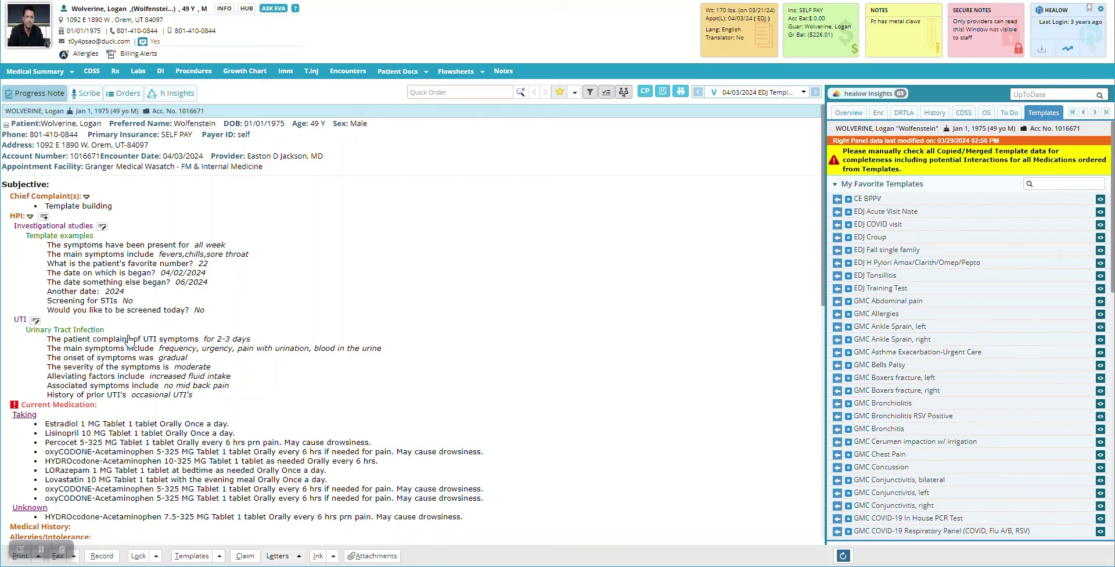
- Open the Urinary Tract Infection HPI notes, check the duration options for "The patient complains of UTI symptoms", and cancel
left_click(80, 333)
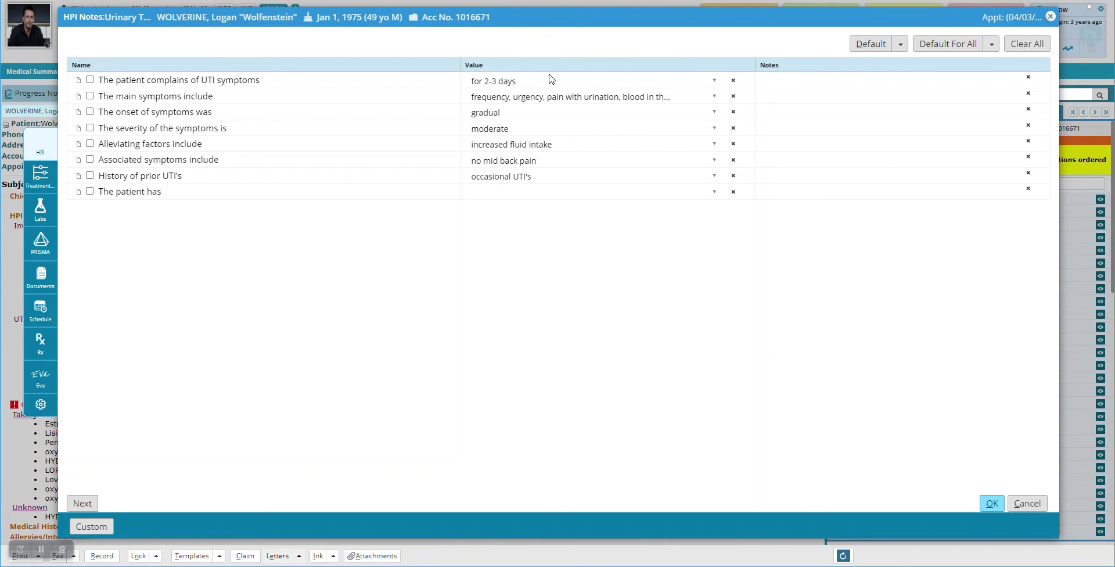
left_click(714, 81)
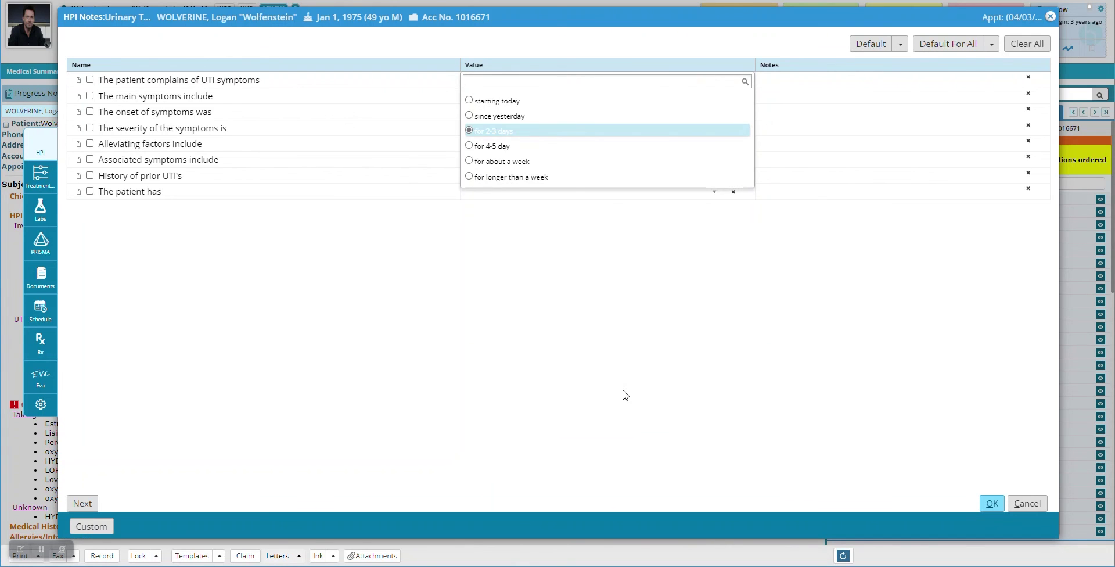
left_click(640, 387)
left_click(1022, 503)
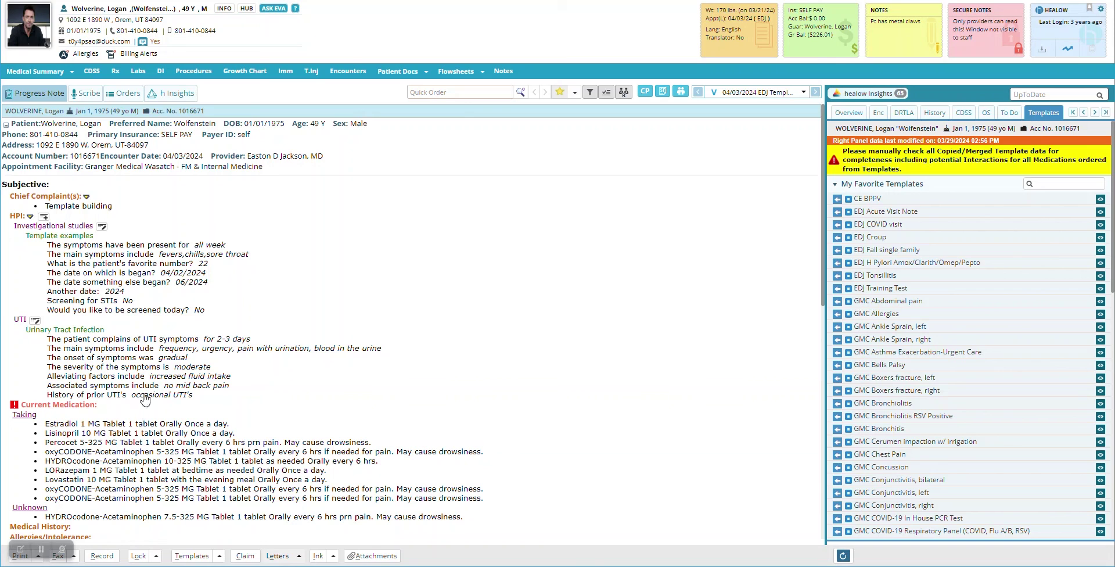
- Clear "occasional UTI's" under "History of prior UTI's" in the Urinary Tract Infection Click Through form and save it
left_click(172, 343)
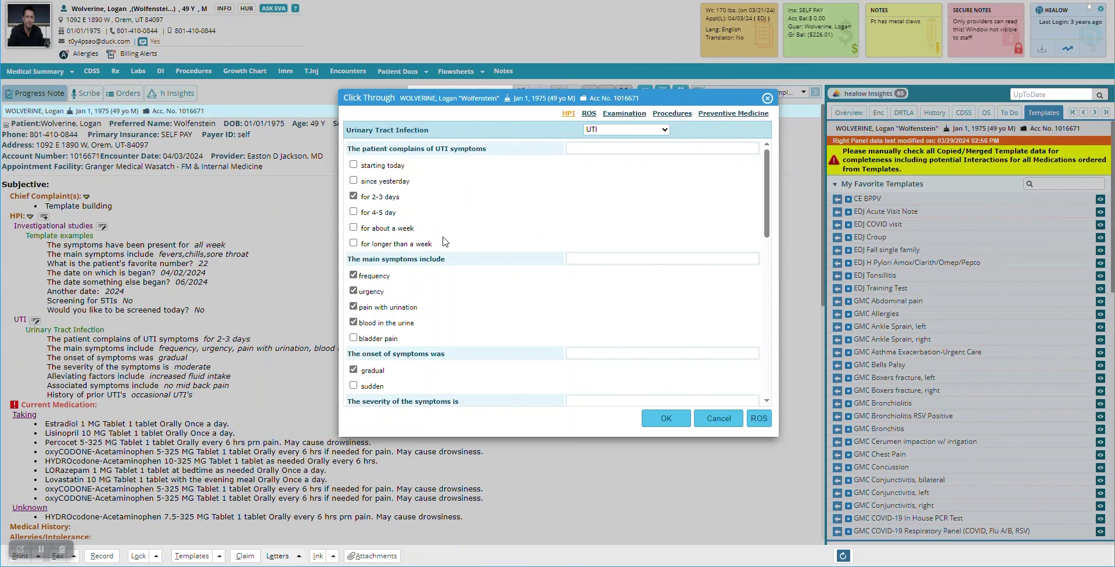
scroll(464, 238, "down", 4)
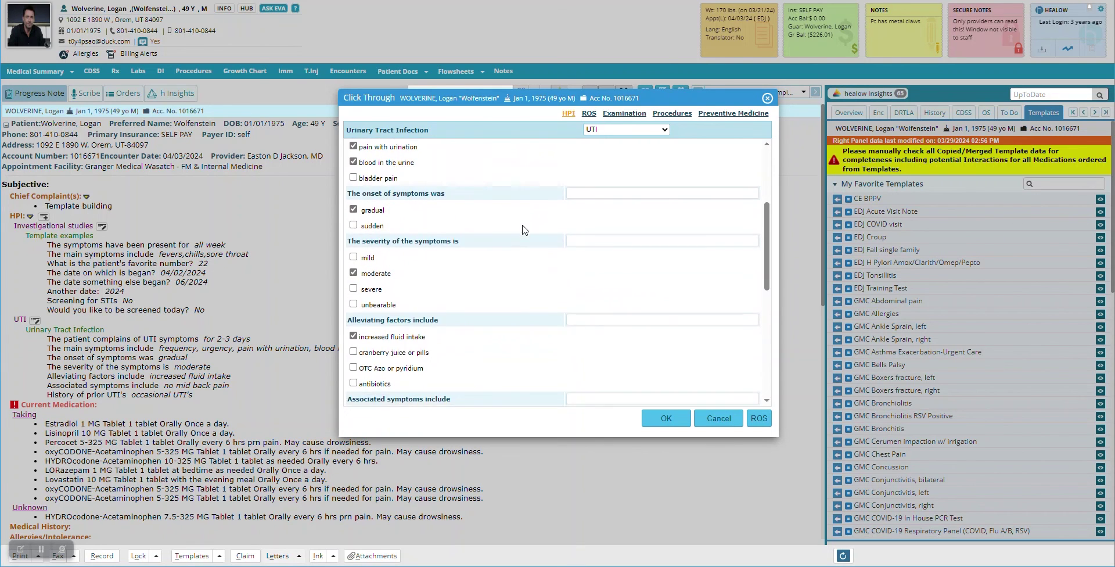
scroll(525, 229, "down", 5)
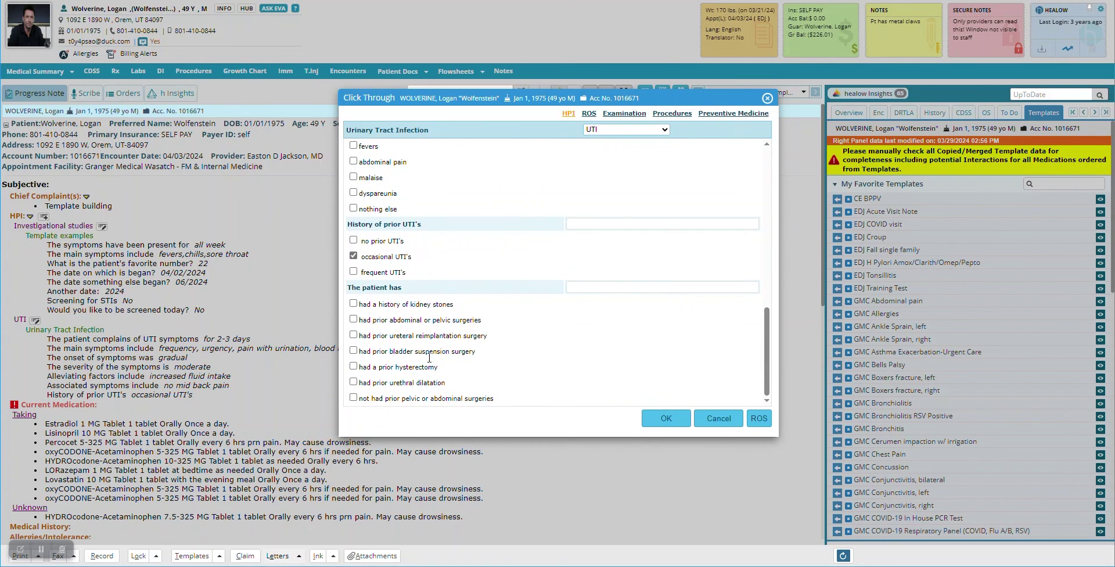
scroll(412, 347, "up", 1)
left_click(353, 310)
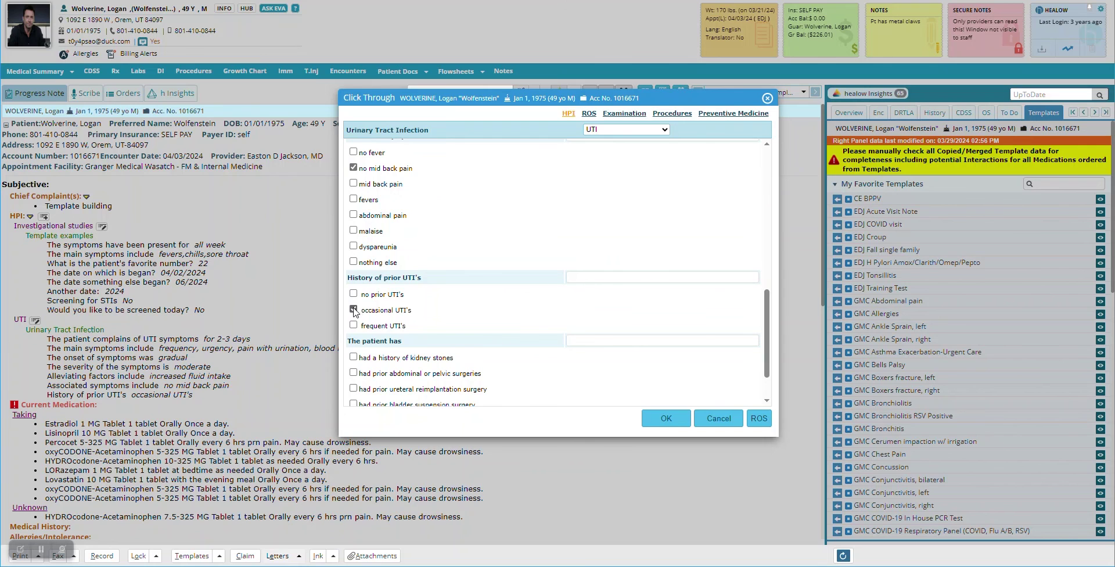
left_click(679, 420)
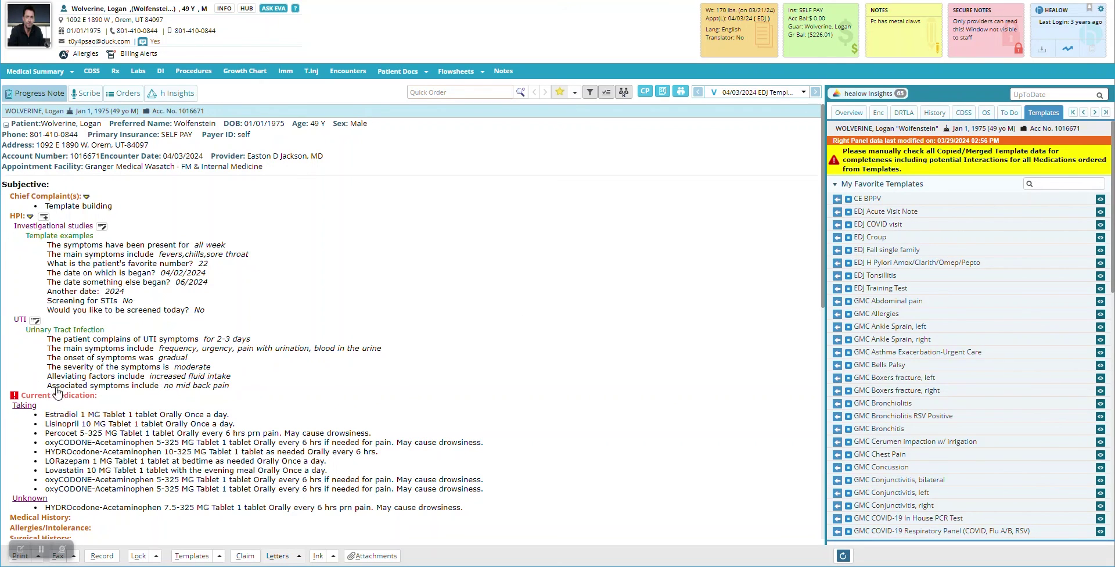
- Reopen the Urinary Tract Infection Click Through form, select "occasional UTI's" for "History of prior UTI's", and save it to the note
left_click(133, 391)
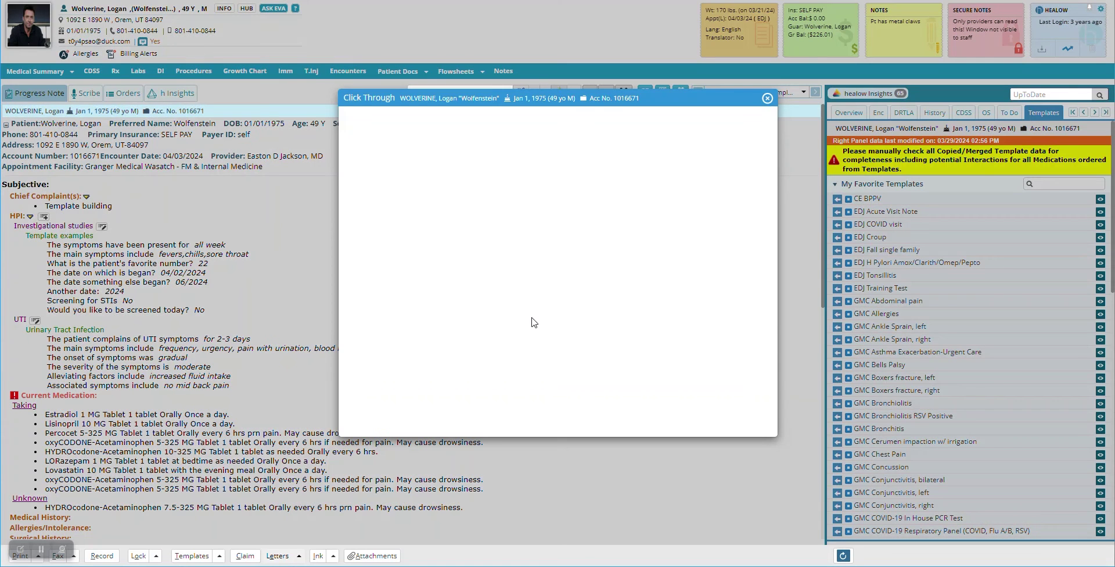
scroll(515, 277, "down", 10)
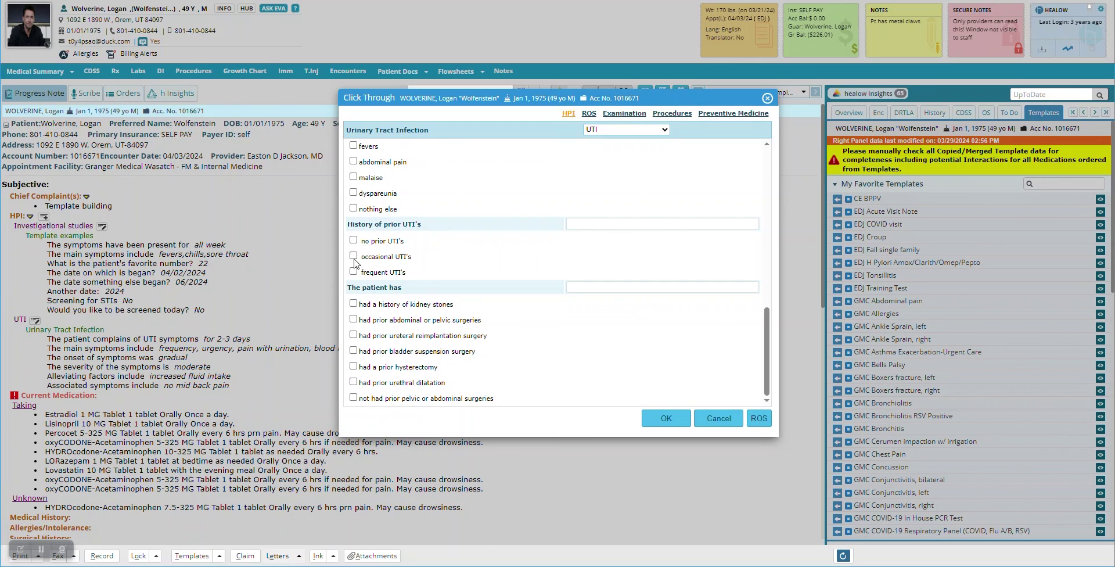
left_click(353, 256)
left_click(672, 423)
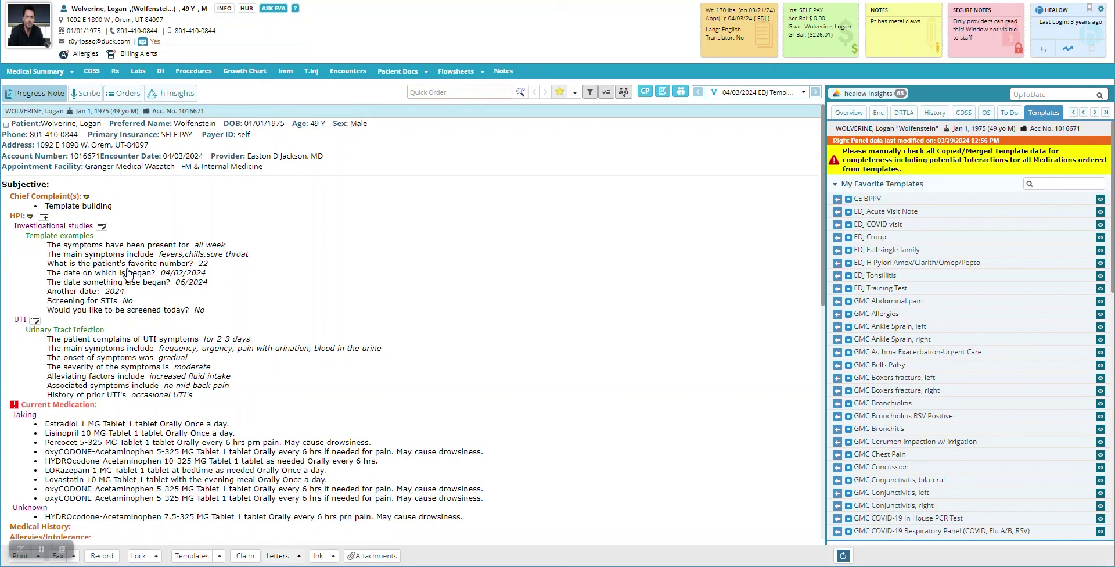
- Add the free-text note "green kidney stones" to "The main symptoms include" in the Urinary Tract Infection form and save it to the note
left_click(175, 342)
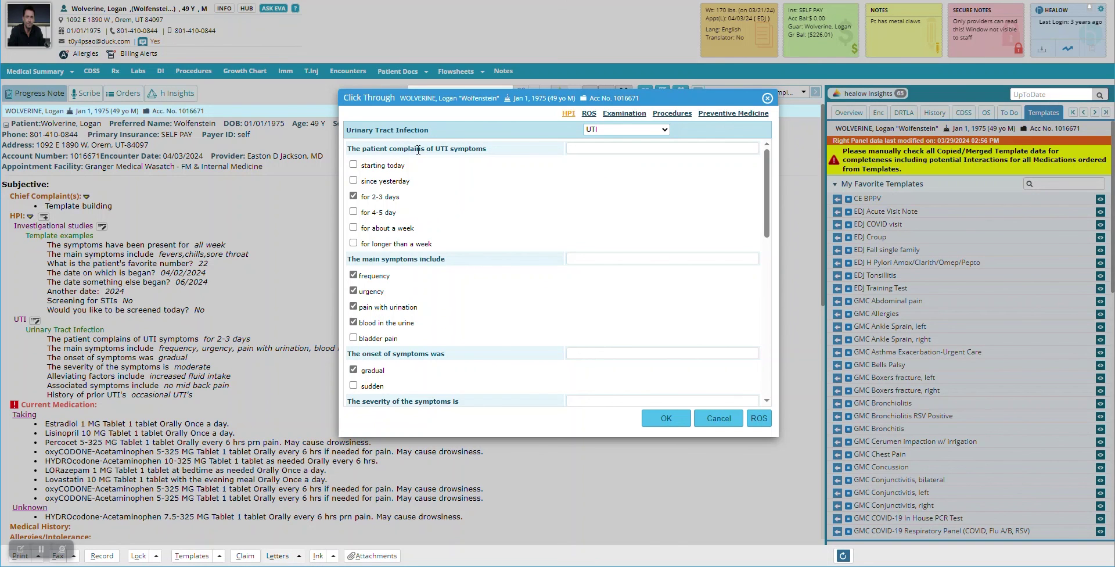
scroll(426, 243, "down", 10)
scroll(447, 273, "up", 5)
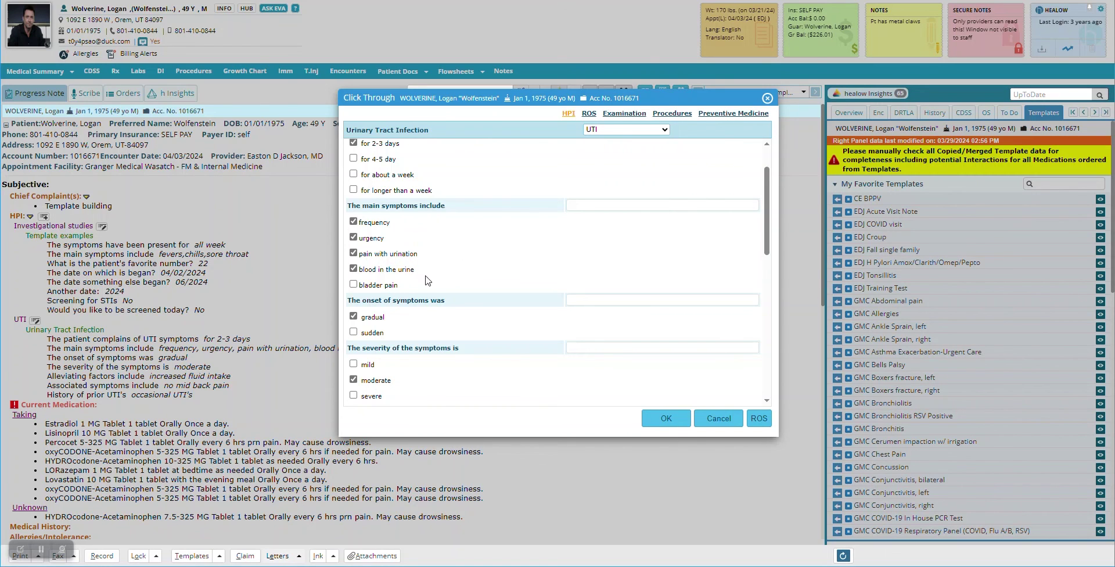
scroll(407, 251, "up", 2)
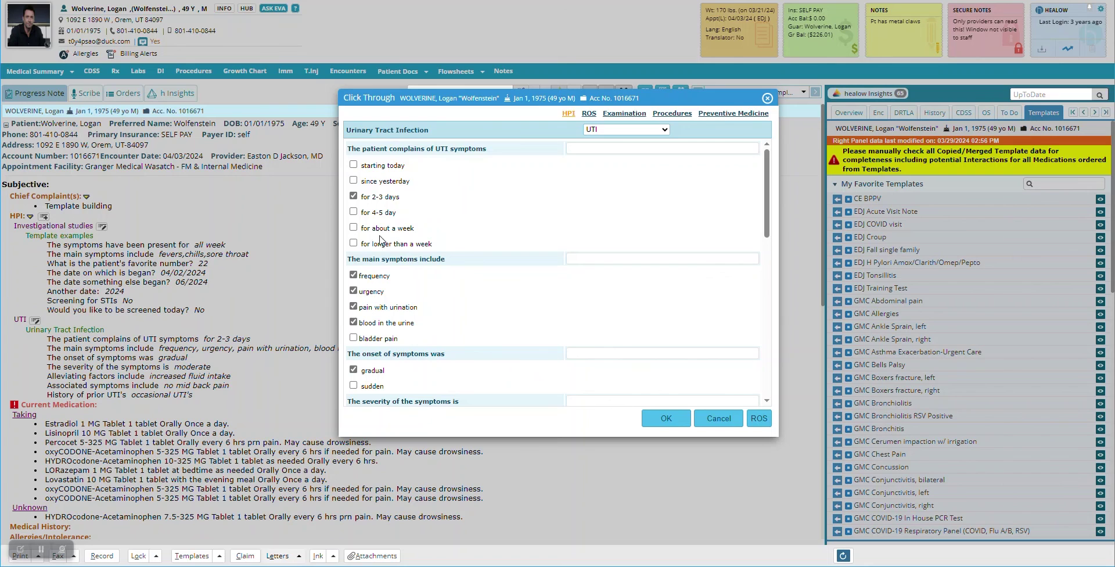
left_click(581, 259)
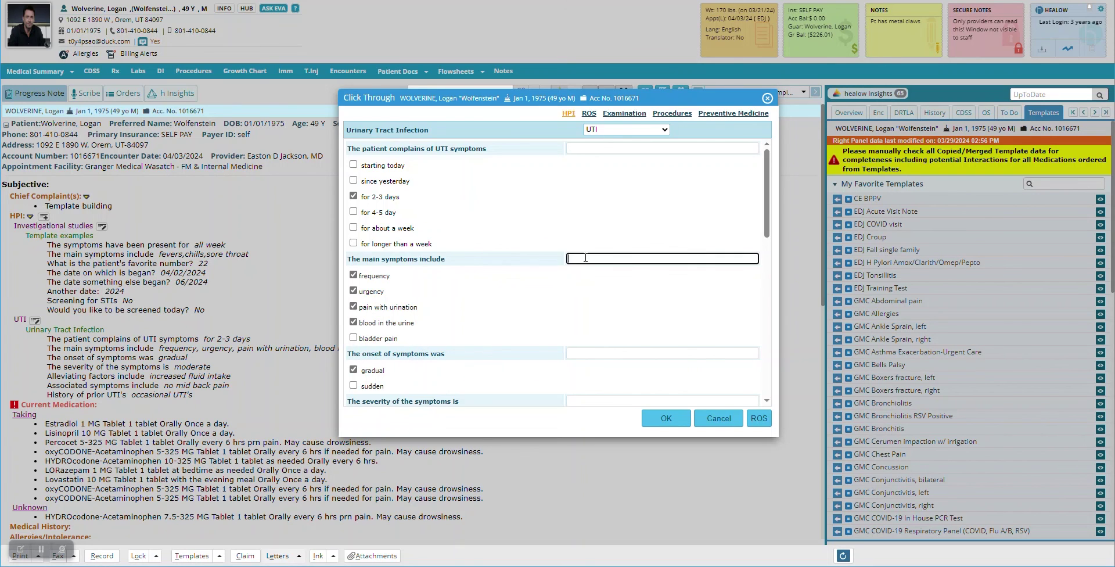
type("green kidney stones")
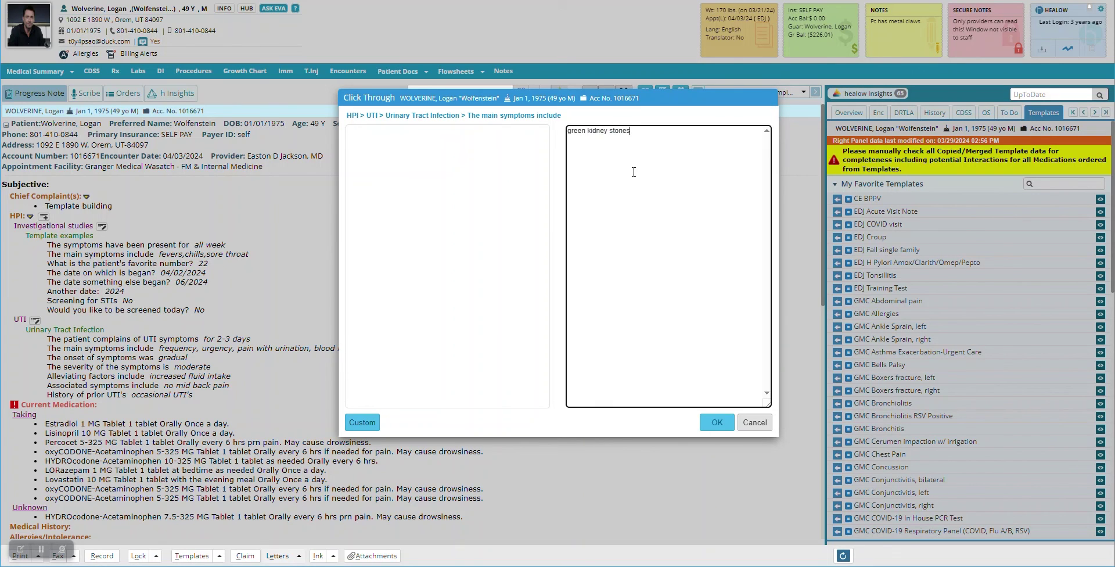
left_click(714, 422)
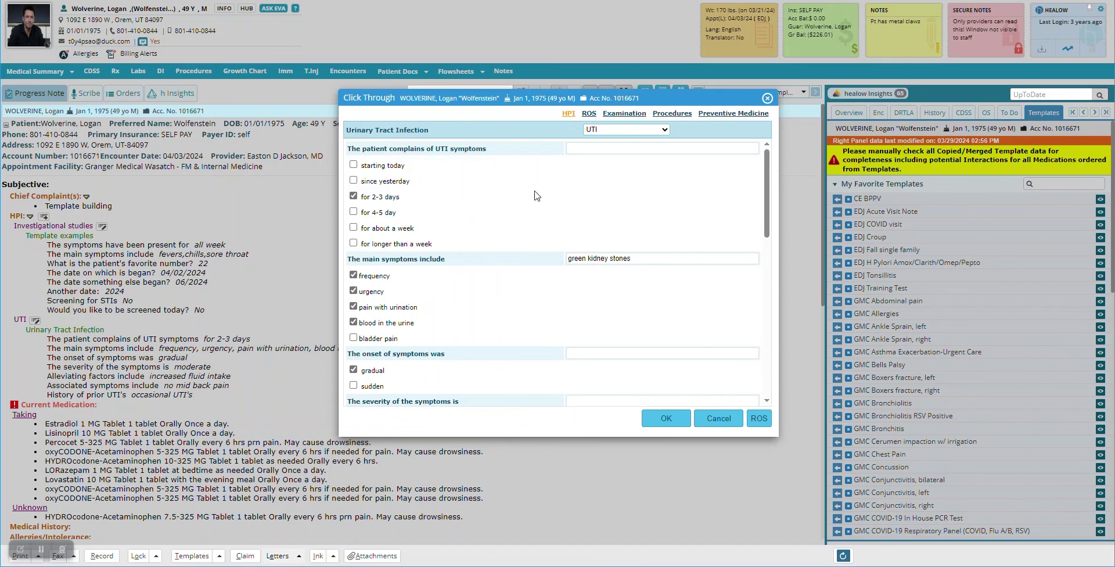
left_click(661, 419)
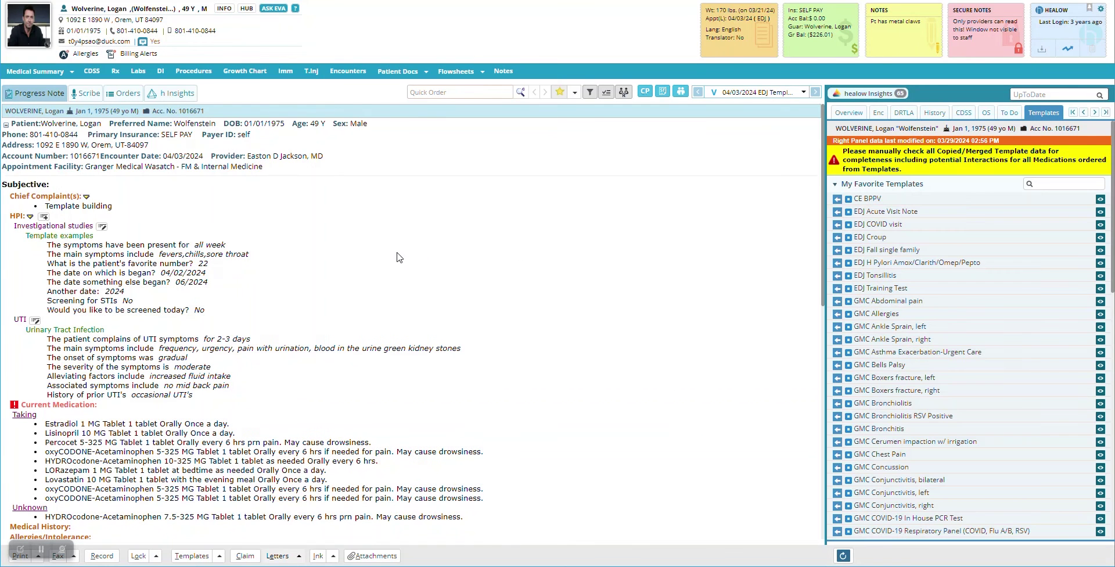
- Review the HPI sections in the note and the Template examples questions in the Click Through form, leaving the form without saving
scroll(262, 363, "down", 3)
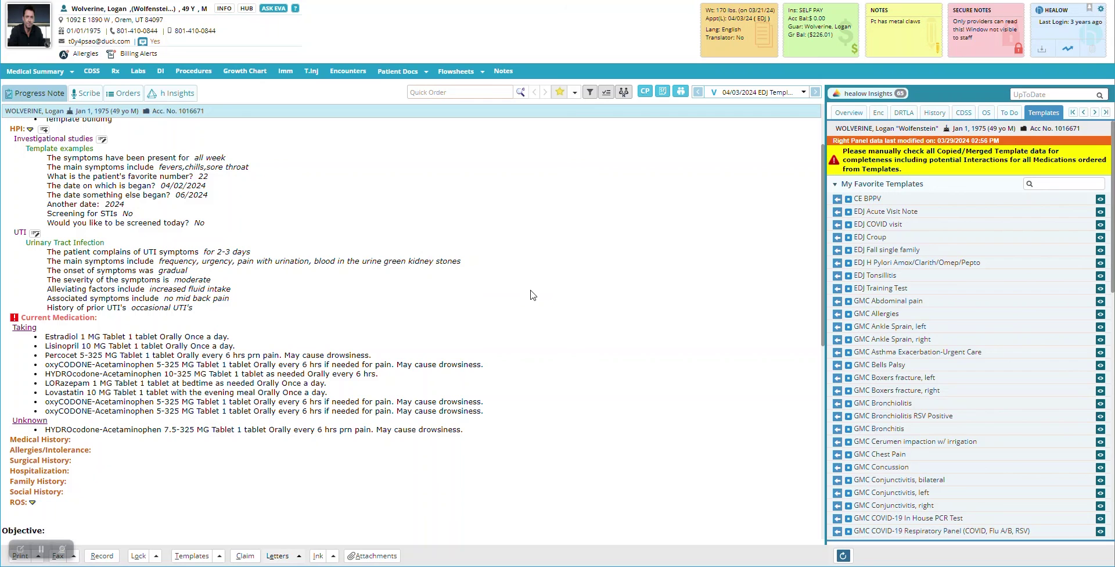
scroll(456, 276, "up", 3)
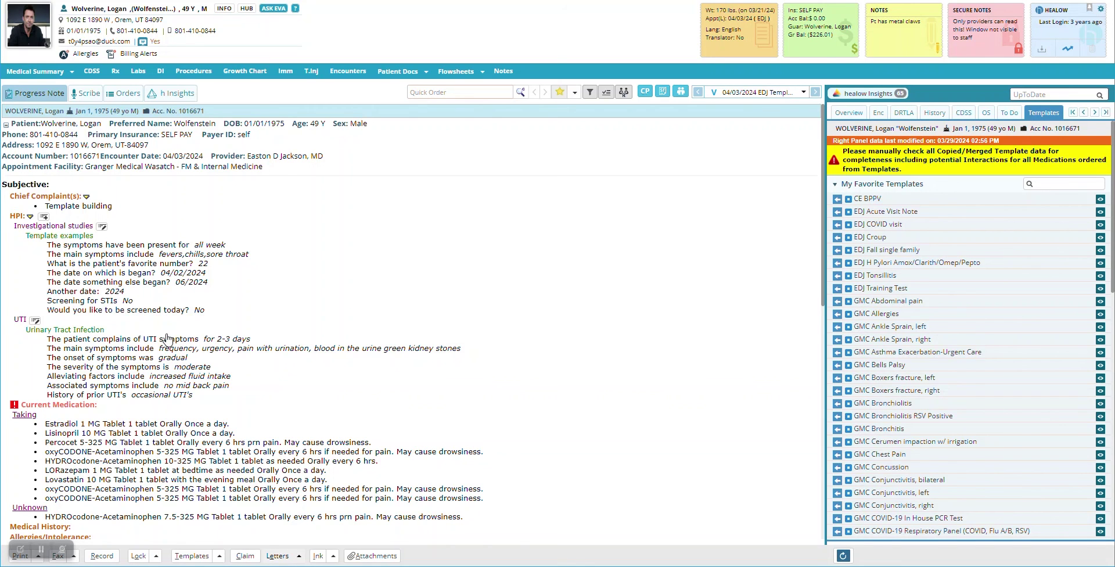
scroll(977, 366, "down", 5)
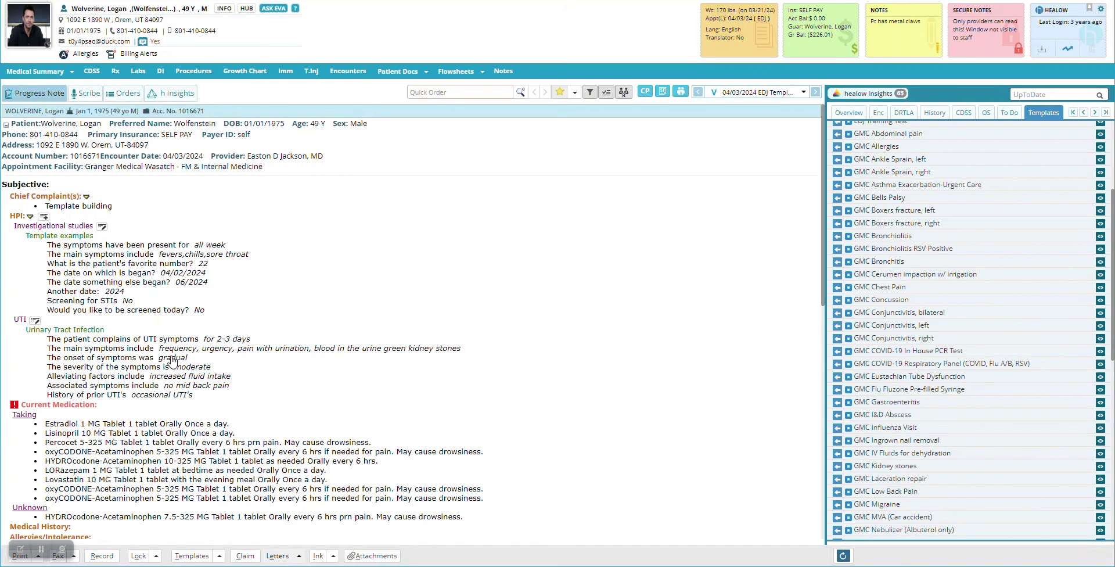
left_click(183, 276)
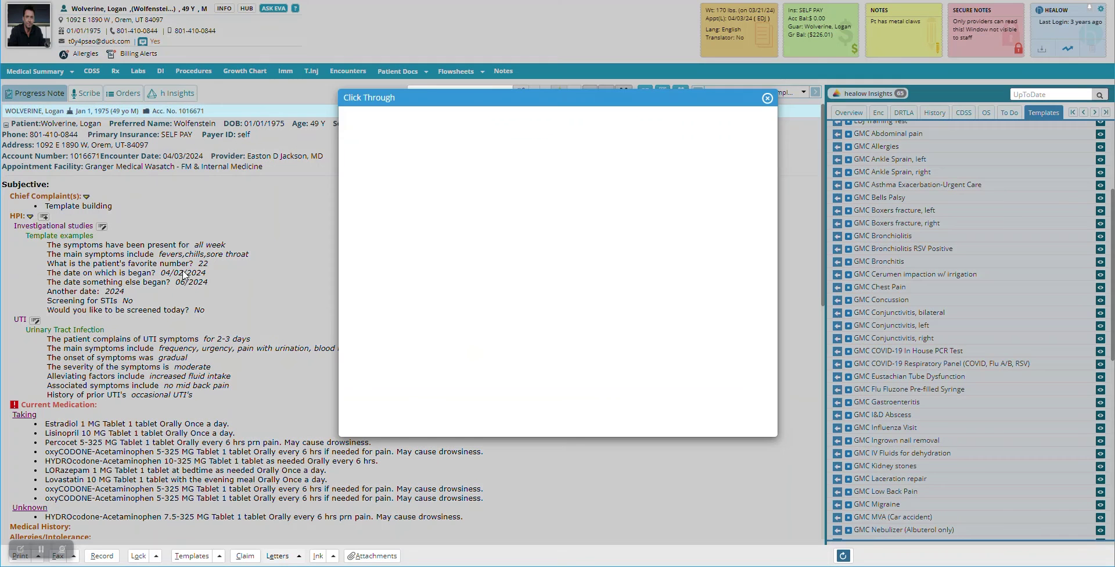
scroll(538, 244, "down", 3)
scroll(539, 244, "up", 3)
scroll(538, 244, "down", 5)
scroll(437, 232, "up", 4)
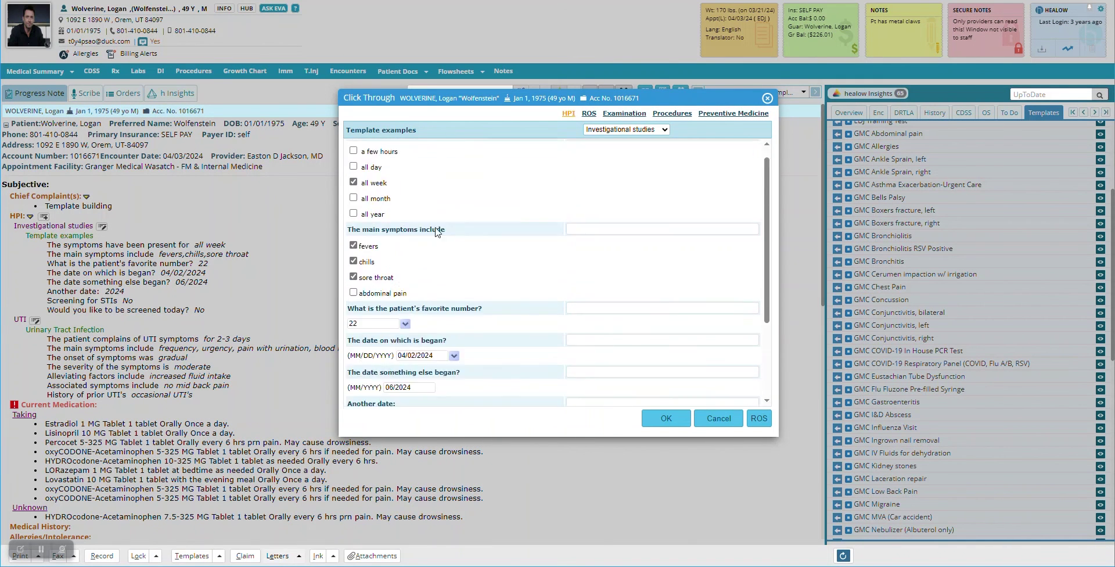
left_click(719, 418)
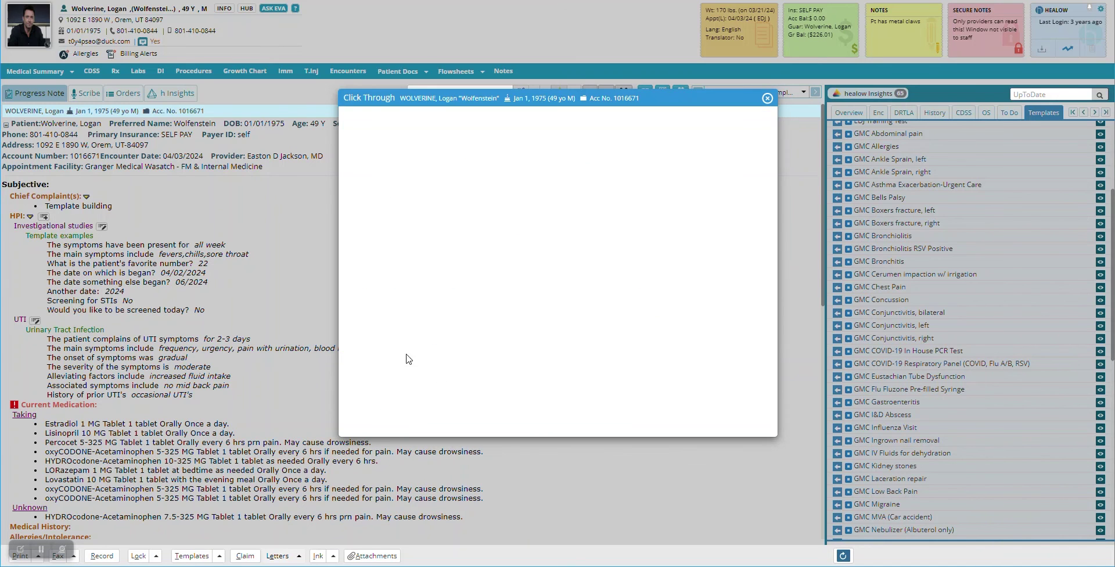